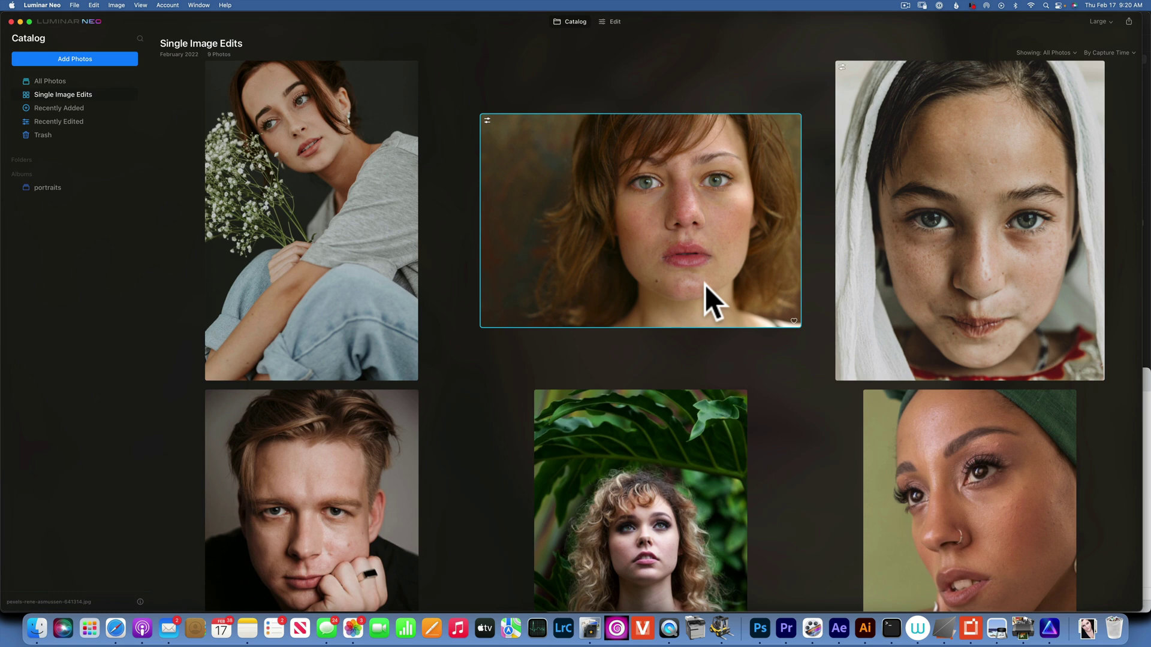
# Step: Open the close-up portrait of the woman with light brown hair and green eyes for editing
pyautogui.doubleClick(598, 229)
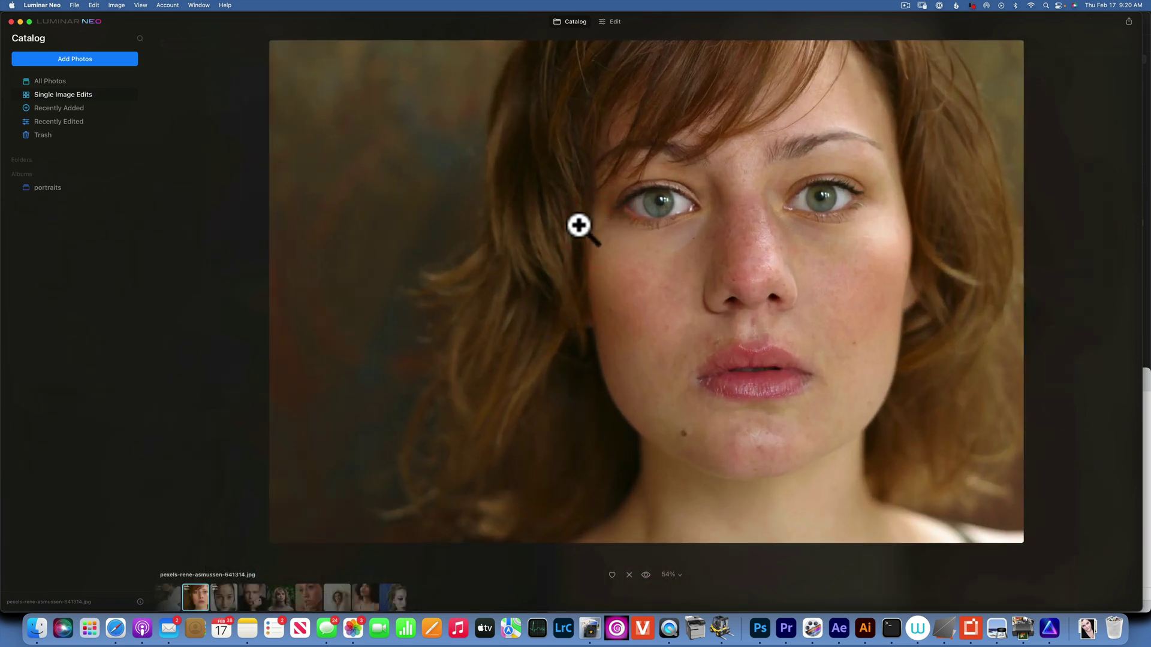
pyautogui.click(614, 22)
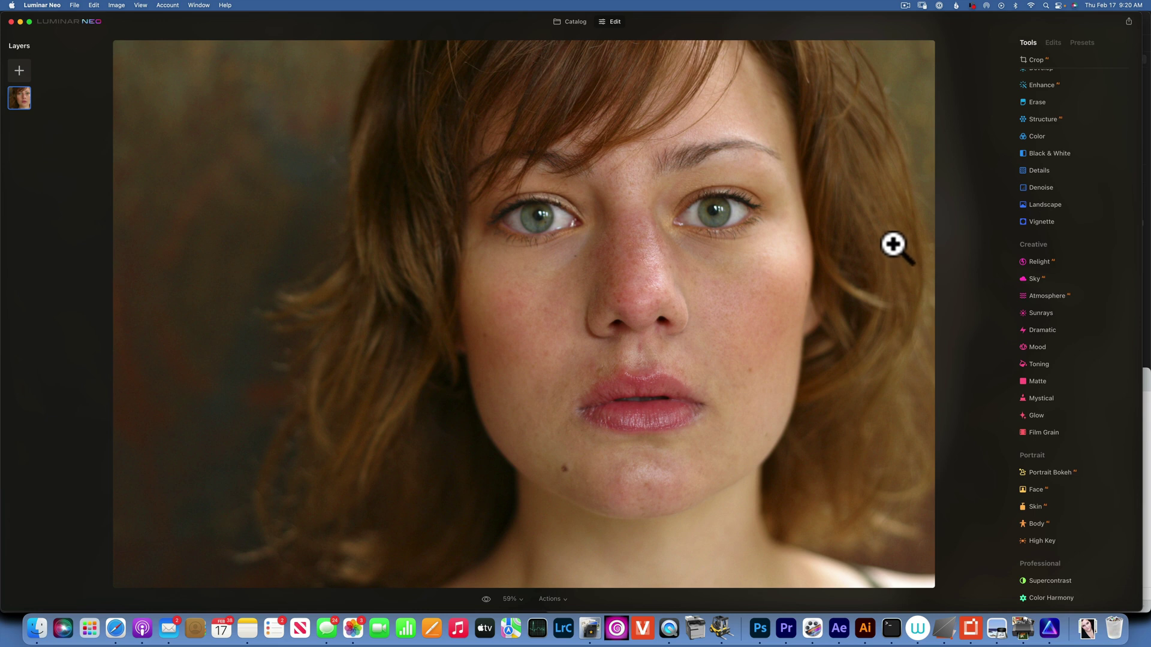
# Step: Set the Enhance tool's Accent to 28 and compare the photo with and without the adjustment
pyautogui.scroll(2, 1033, 223)
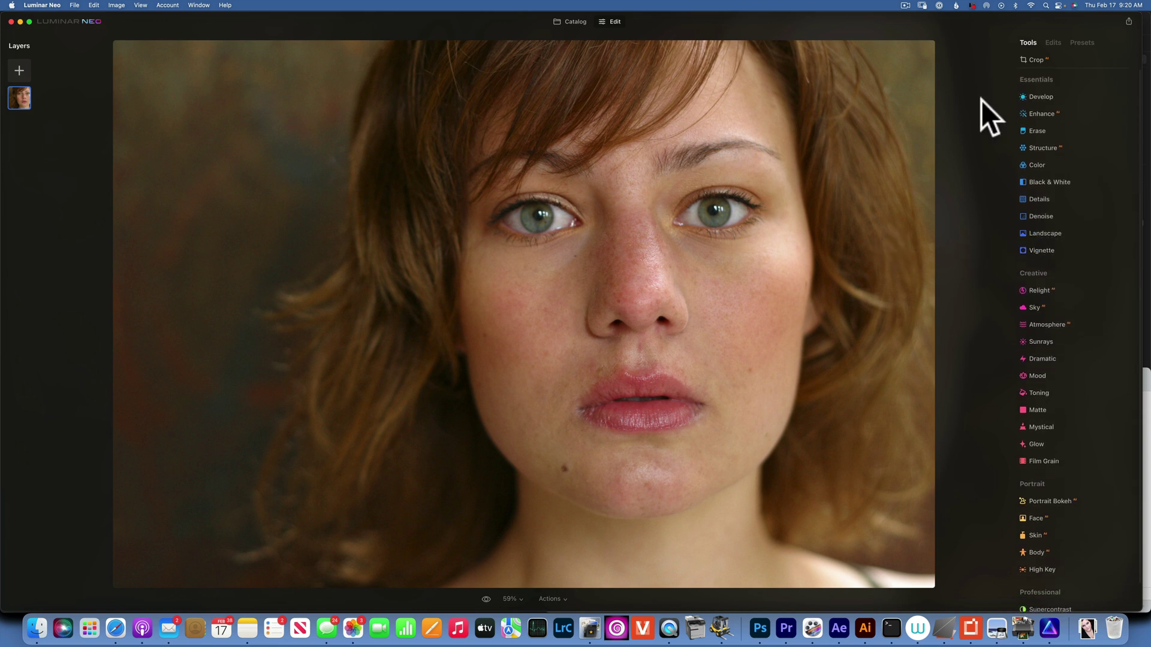
pyautogui.click(1050, 110)
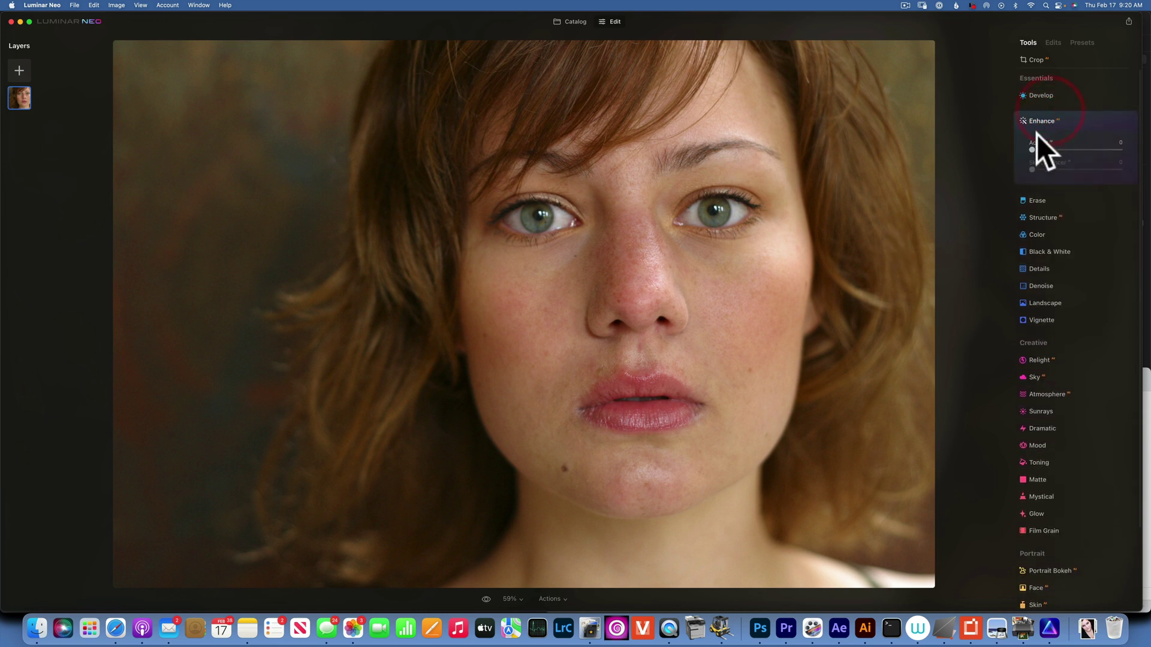
pyautogui.moveTo(1031, 146); pyautogui.dragTo(1145, 149)
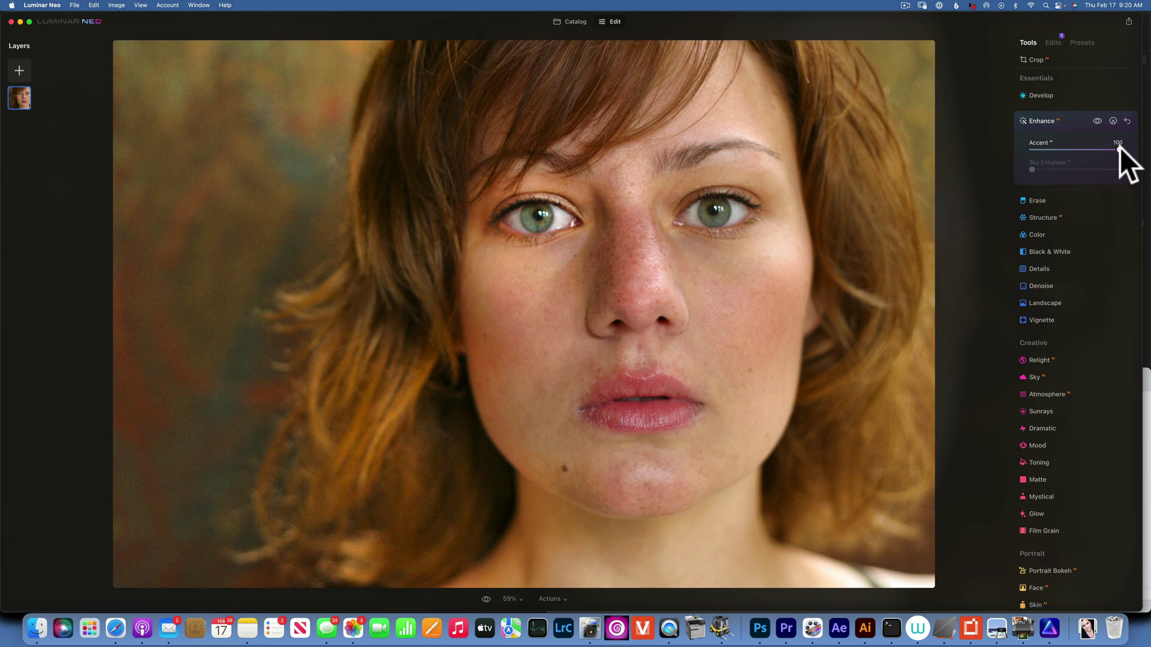
pyautogui.moveTo(1116, 147); pyautogui.dragTo(1031, 159)
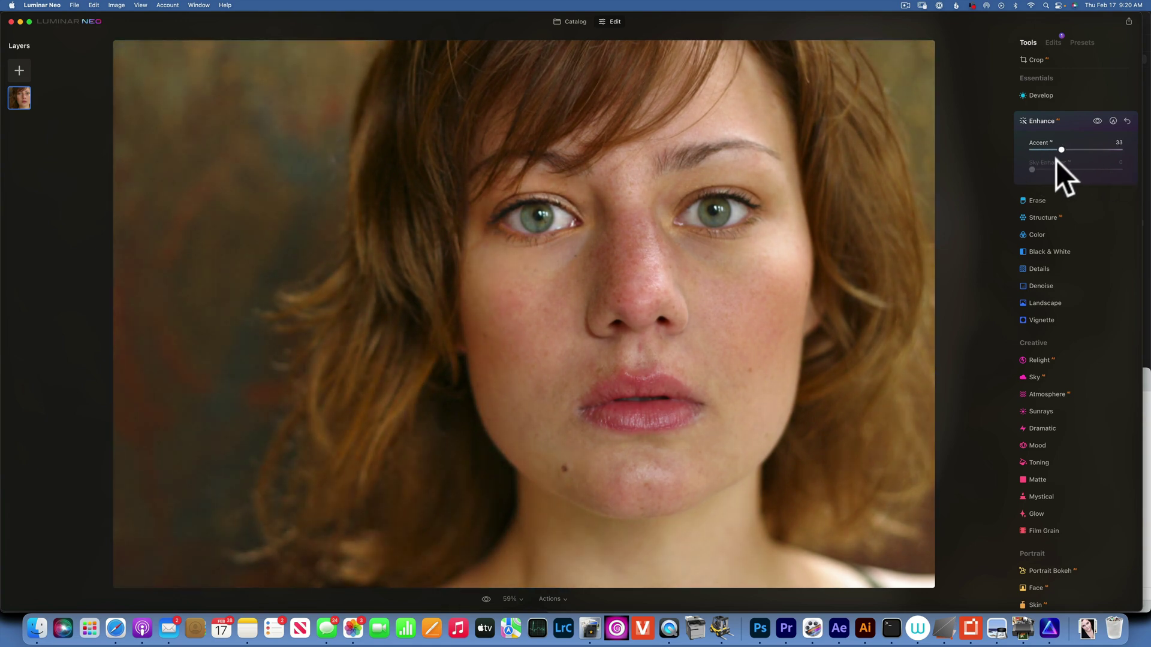
pyautogui.click(1051, 160)
pyautogui.click(1097, 119)
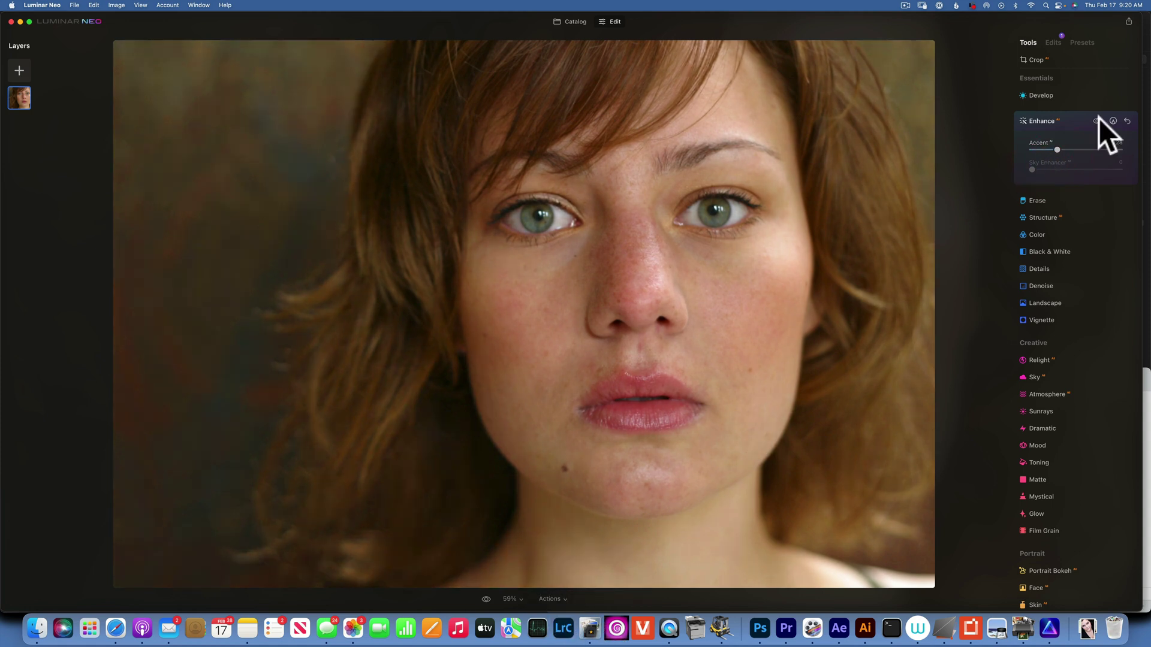
pyautogui.click(1097, 120)
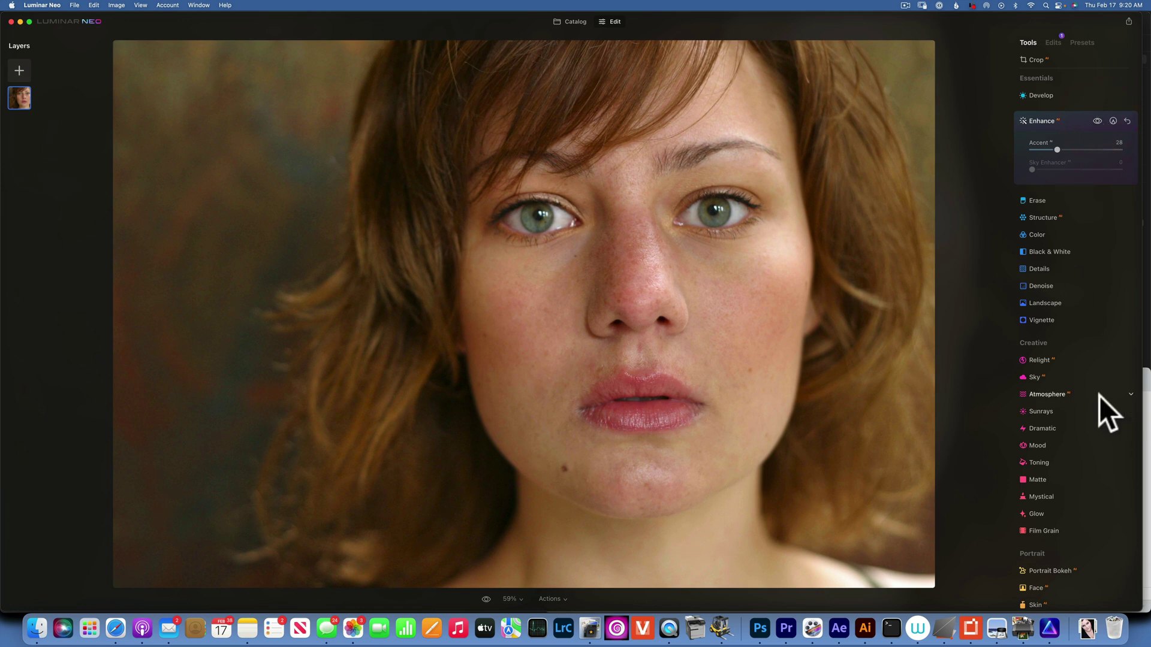
# Step: Set Face Light to 7 in the Face tool to brighten the woman's face slightly
pyautogui.scroll(-3, 1099, 397)
pyautogui.click(1041, 491)
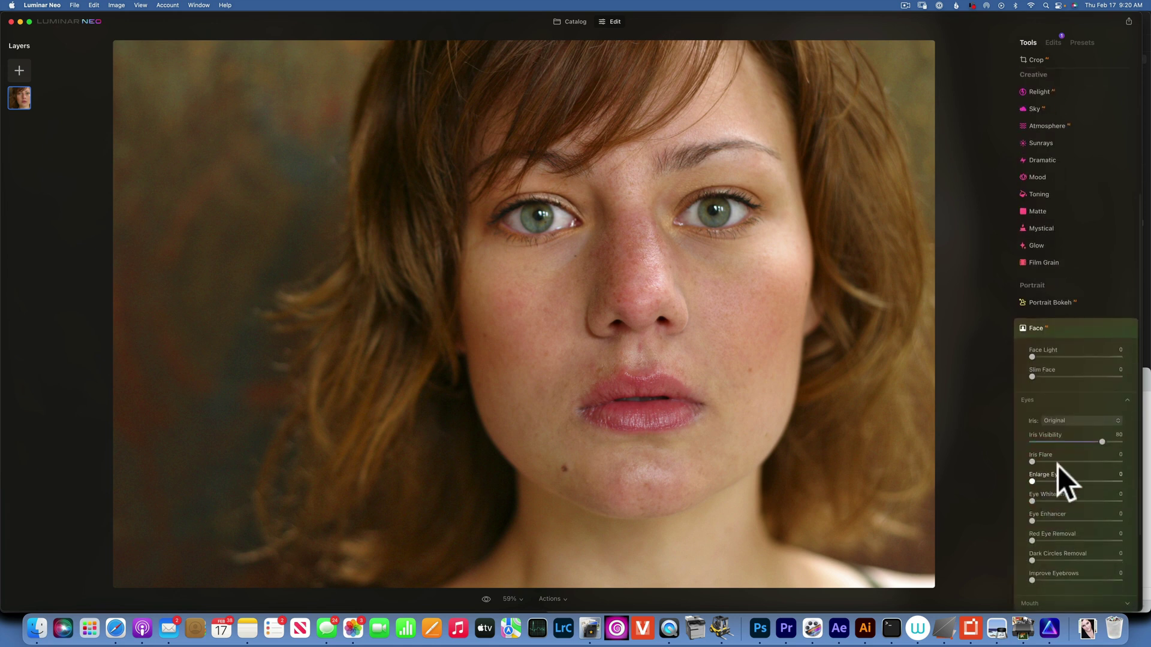
pyautogui.moveTo(1032, 357); pyautogui.dragTo(1120, 376)
pyautogui.click(1038, 355)
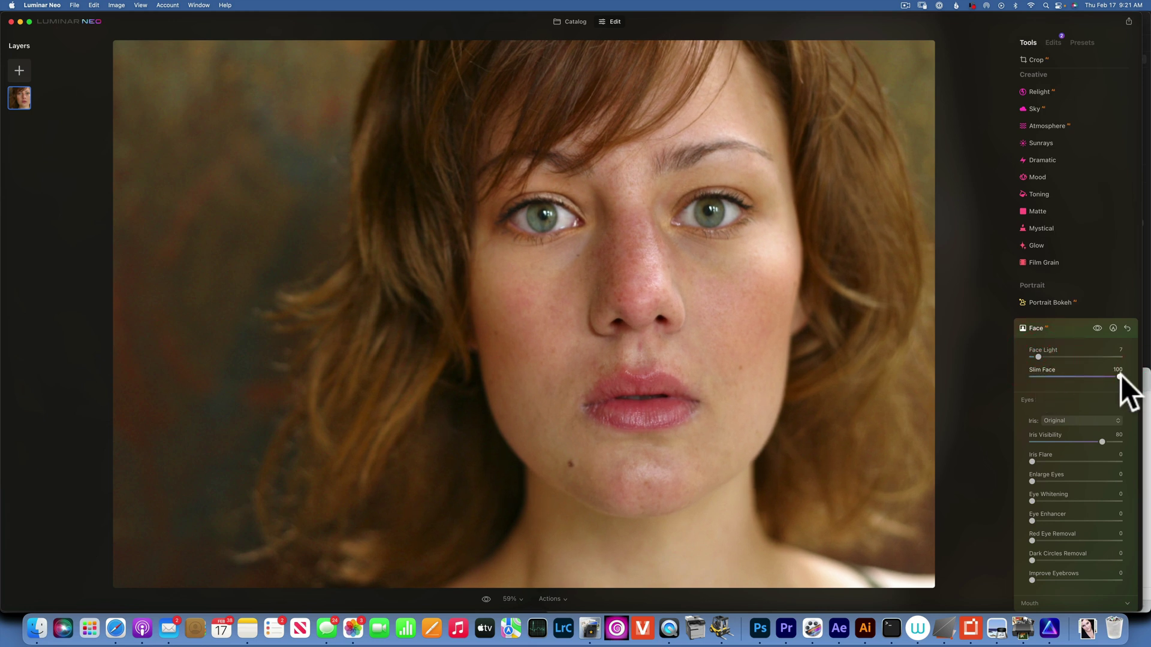
# Step: Try Slim Face at 100 to compare the face shape, then return it to 0
pyautogui.moveTo(1121, 375); pyautogui.dragTo(917, 370)
pyautogui.moveTo(1031, 375); pyautogui.dragTo(1142, 376)
pyautogui.moveTo(1119, 375); pyautogui.dragTo(976, 373)
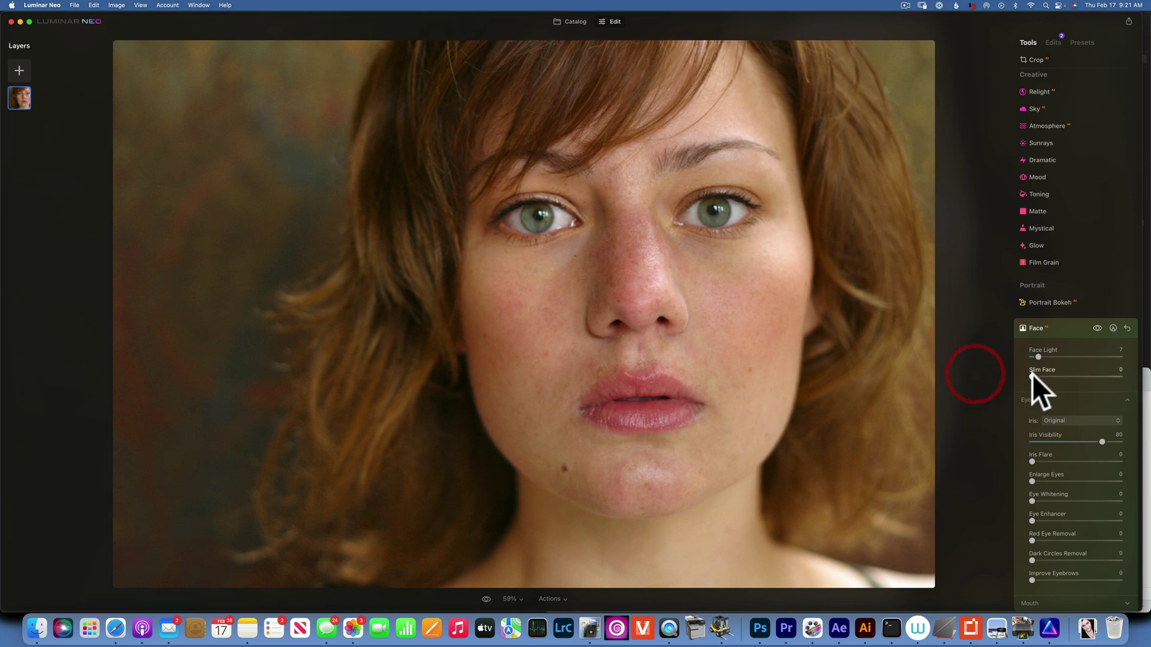
pyautogui.moveTo(1049, 375); pyautogui.dragTo(1140, 382)
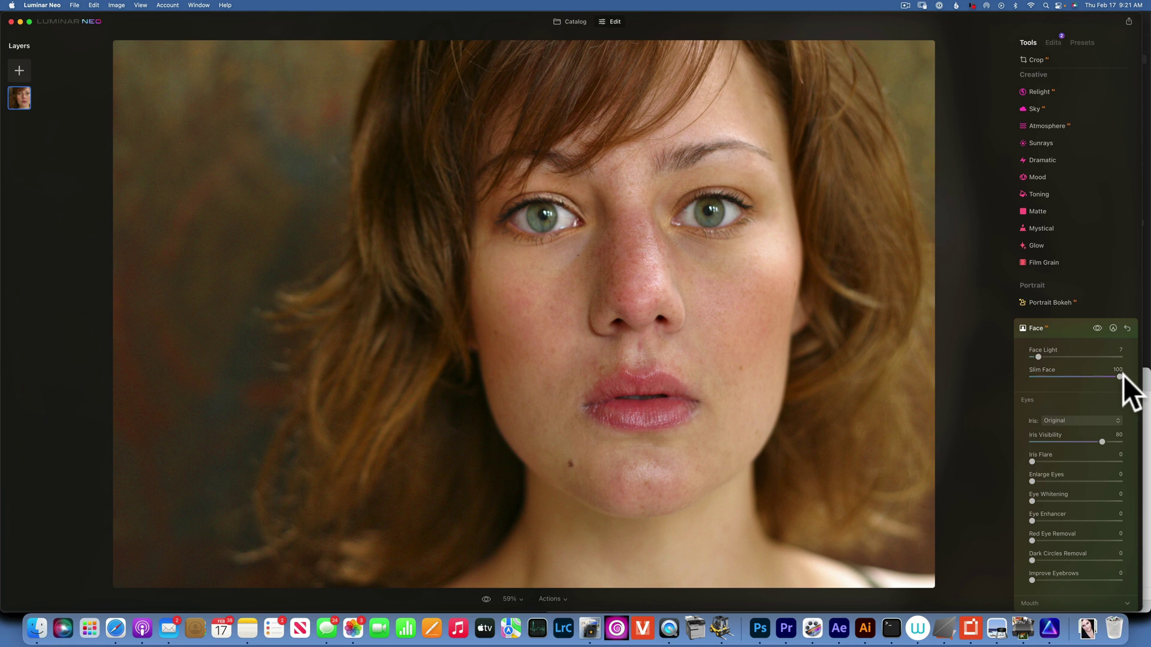
pyautogui.moveTo(1120, 375); pyautogui.dragTo(977, 368)
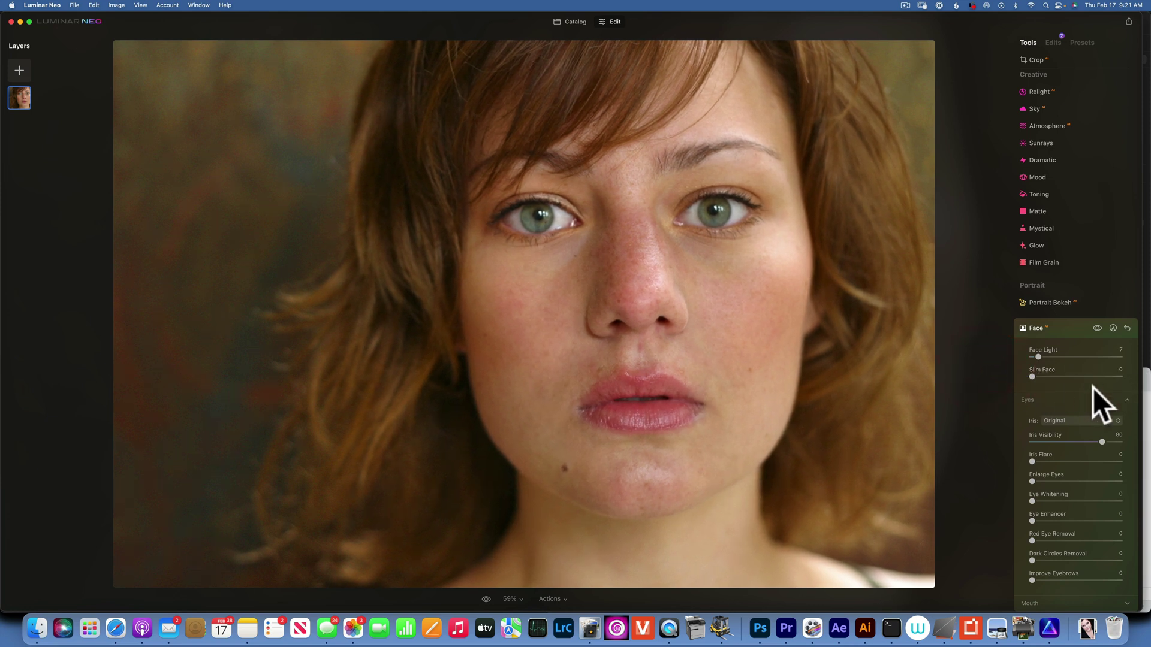
# Step: Smooth the woman's skin with the Skin tool at an Amount of 29
pyautogui.scroll(-4, 1091, 387)
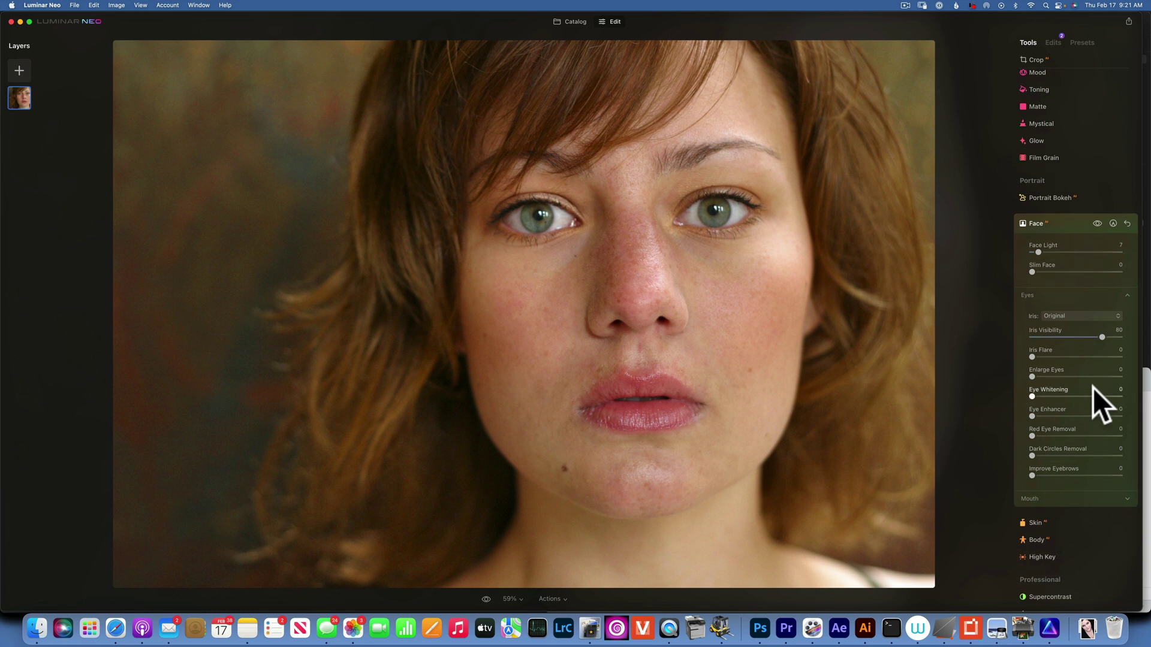
pyautogui.click(1042, 523)
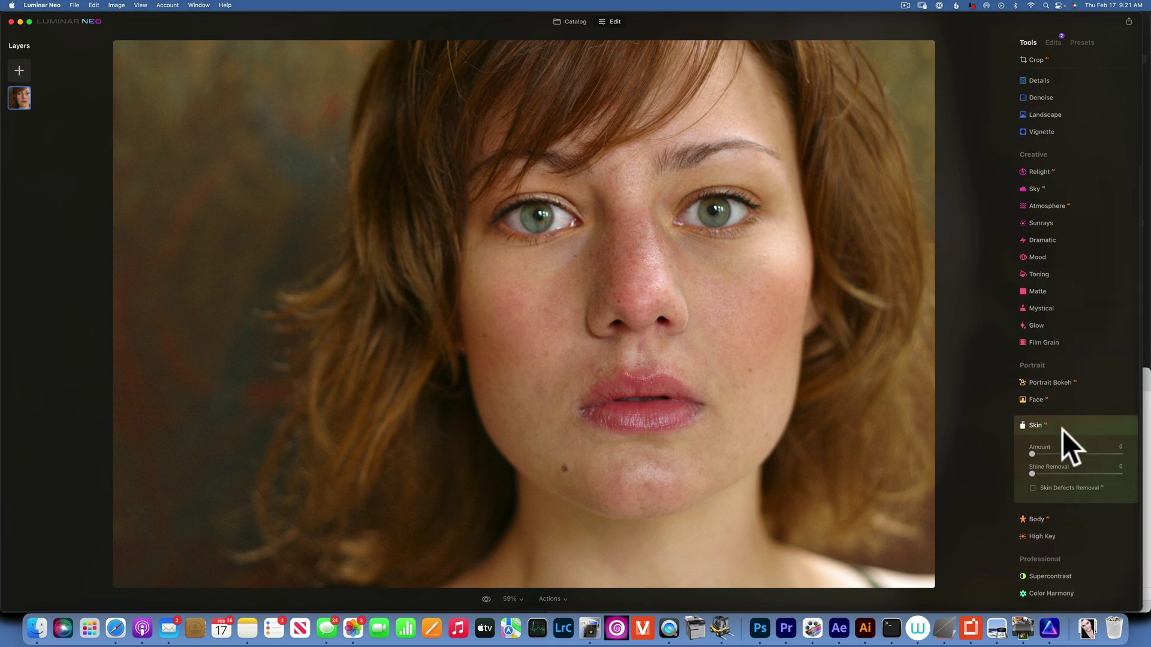
pyautogui.moveTo(1032, 455); pyautogui.dragTo(1147, 458)
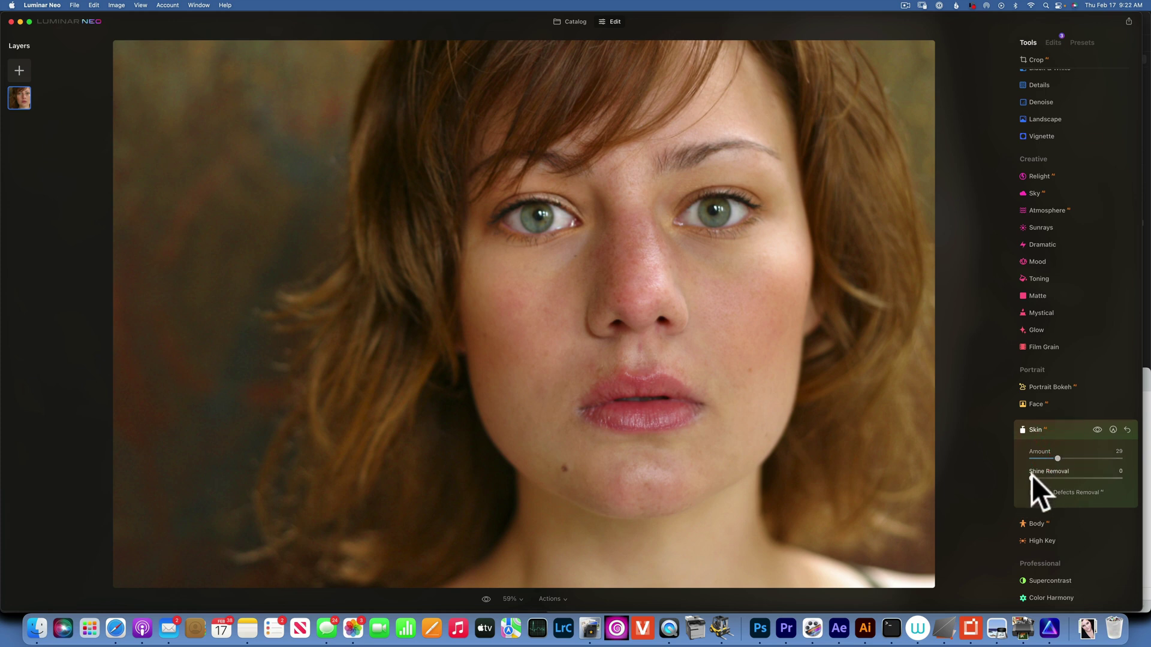
# Step: Try Shine Removal at 100, compare the skin edit before and after, and settle on 57
pyautogui.moveTo(1031, 476); pyautogui.dragTo(1145, 479)
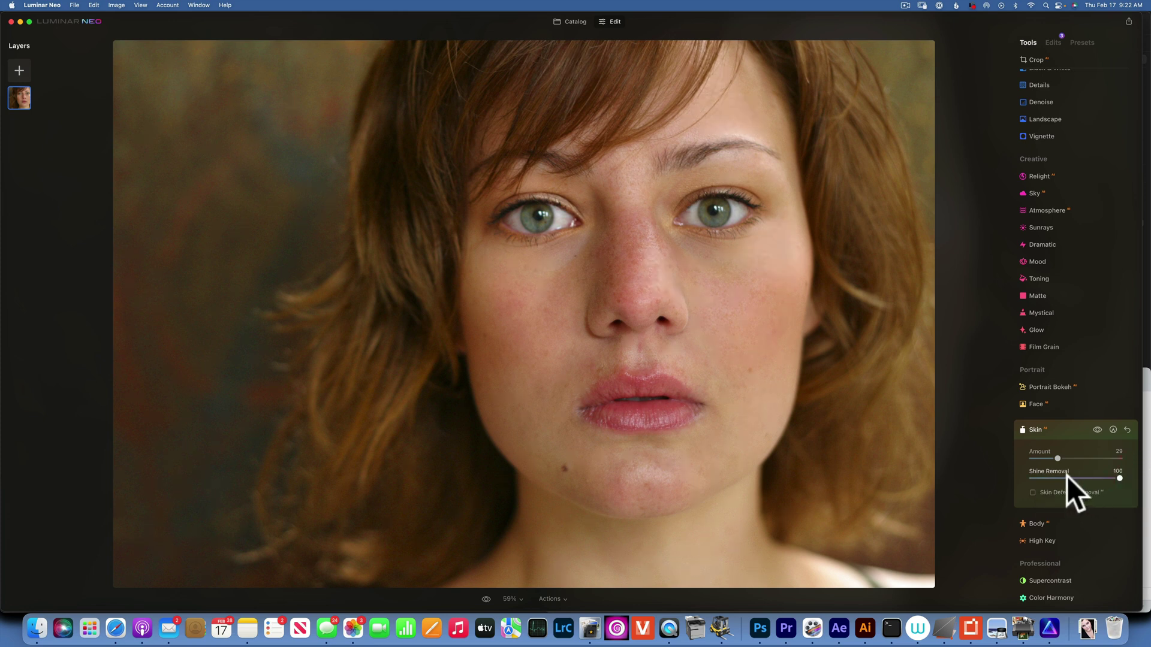
pyautogui.click(1096, 428)
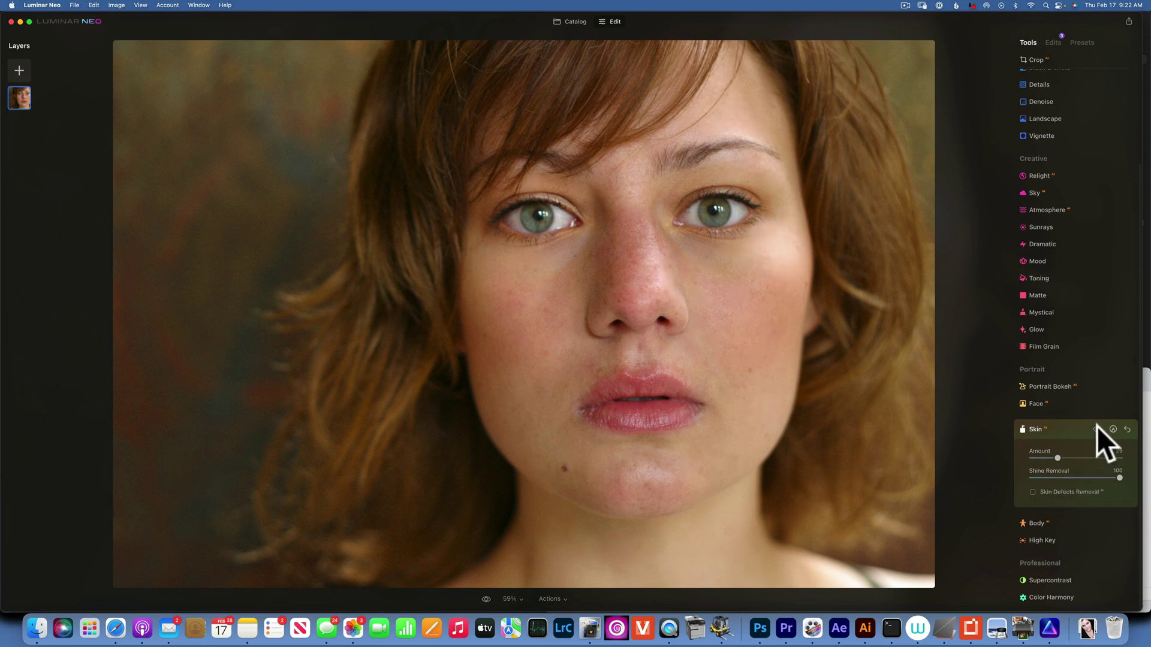
pyautogui.click(1096, 426)
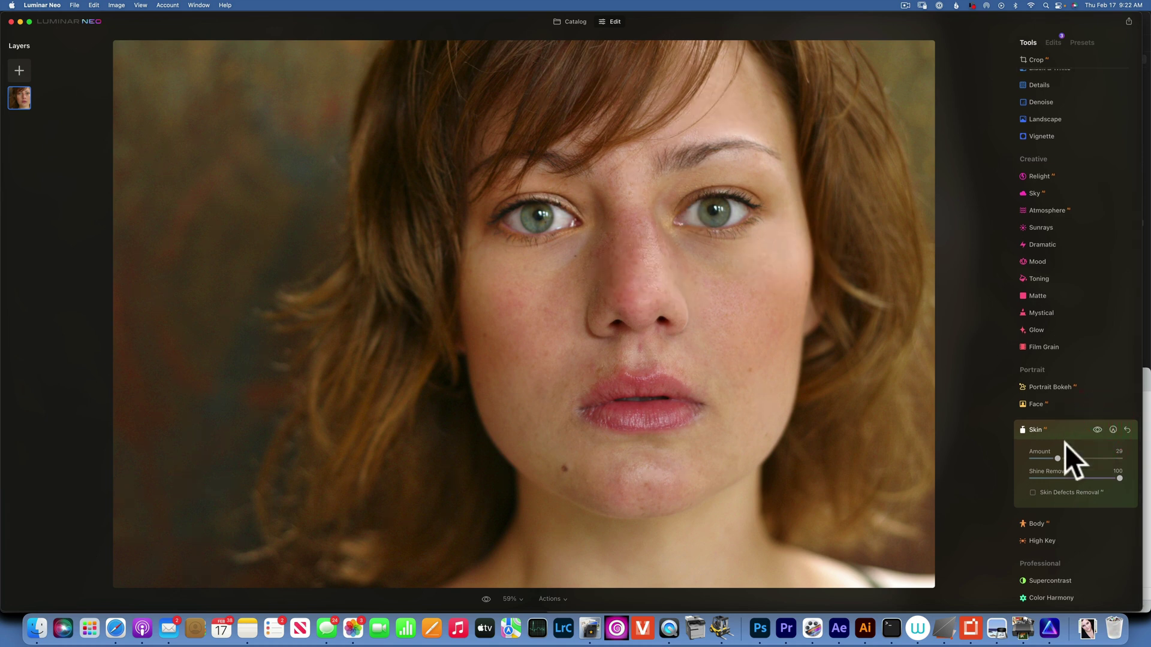
pyautogui.click(1098, 428)
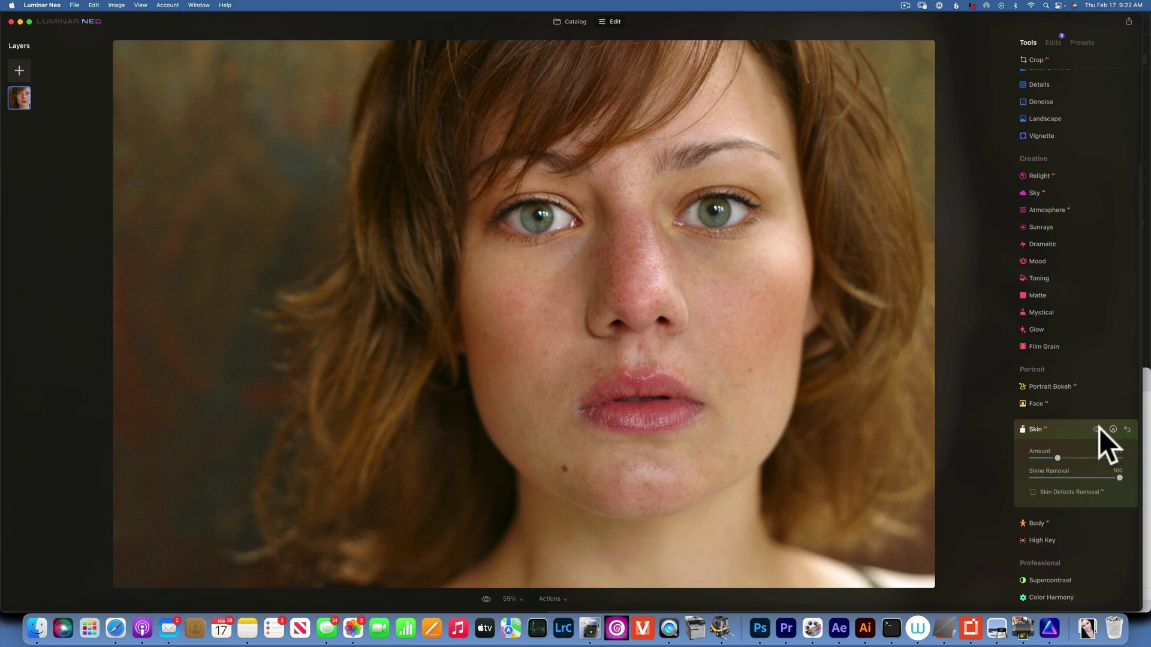
pyautogui.click(1098, 429)
pyautogui.click(1098, 429)
pyautogui.click(1098, 429)
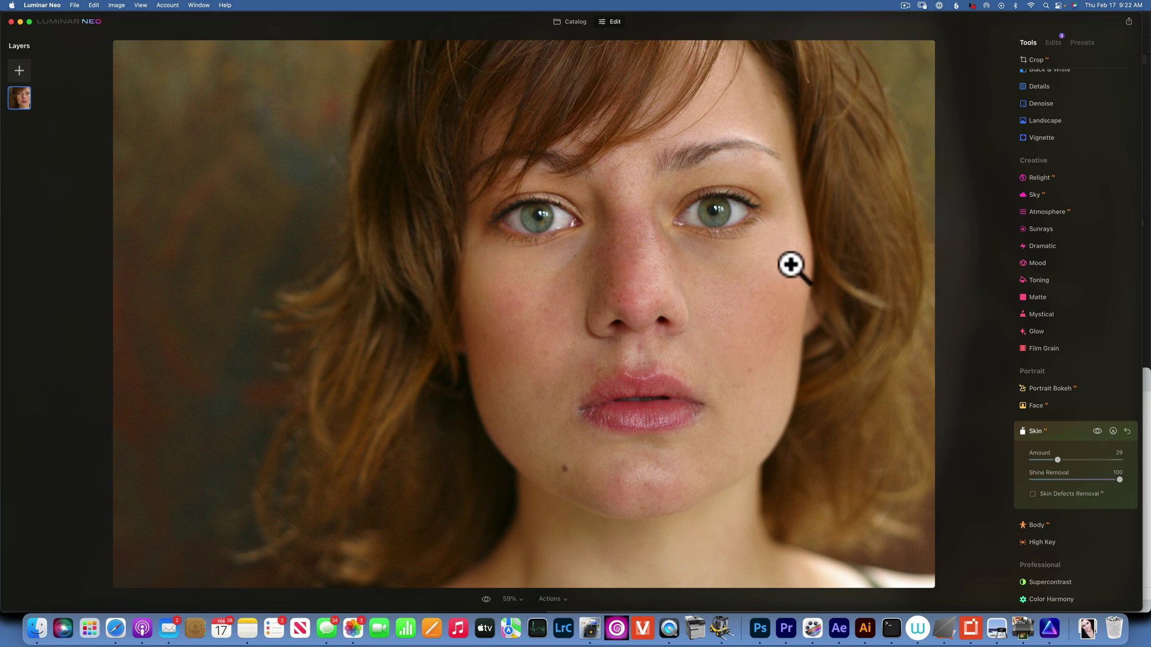
pyautogui.moveTo(1119, 479); pyautogui.dragTo(1067, 479)
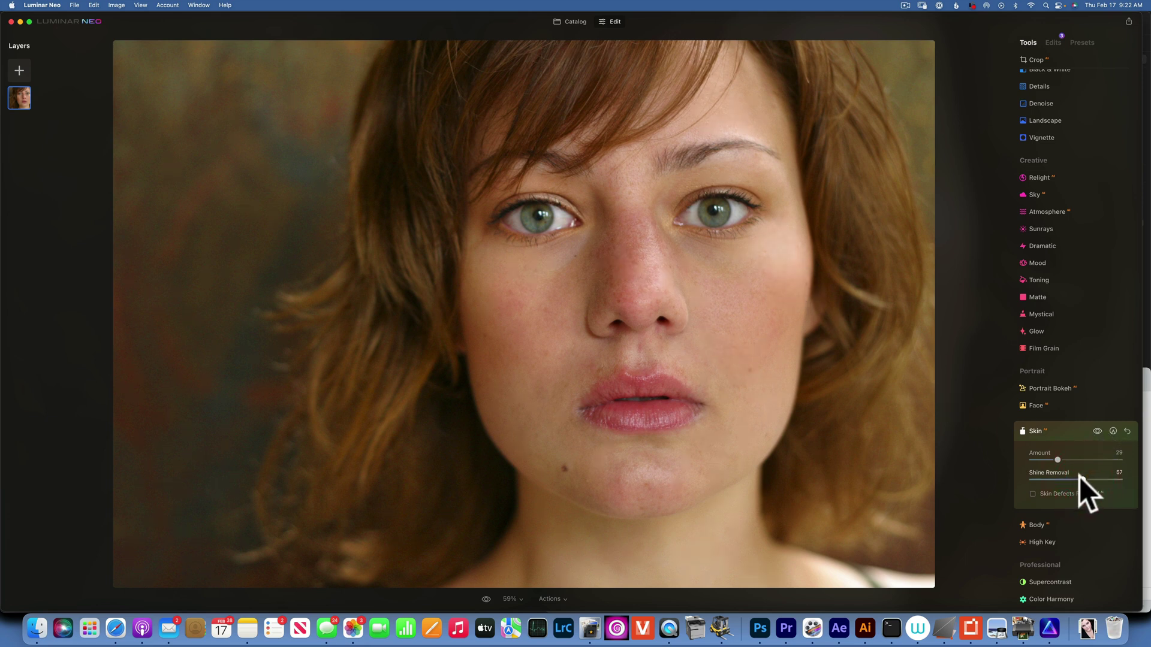
# Step: Turn on Skin Defects Removal for the face, comparing the skin with it off and on
pyautogui.click(1033, 493)
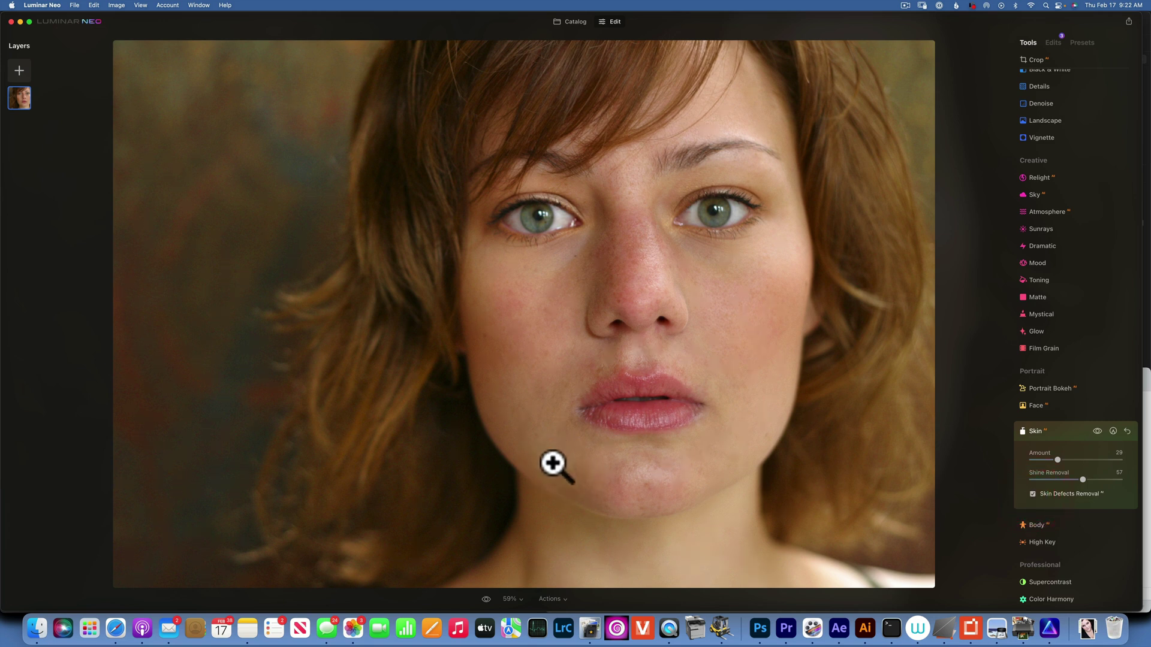
pyautogui.click(1033, 493)
pyautogui.click(1034, 494)
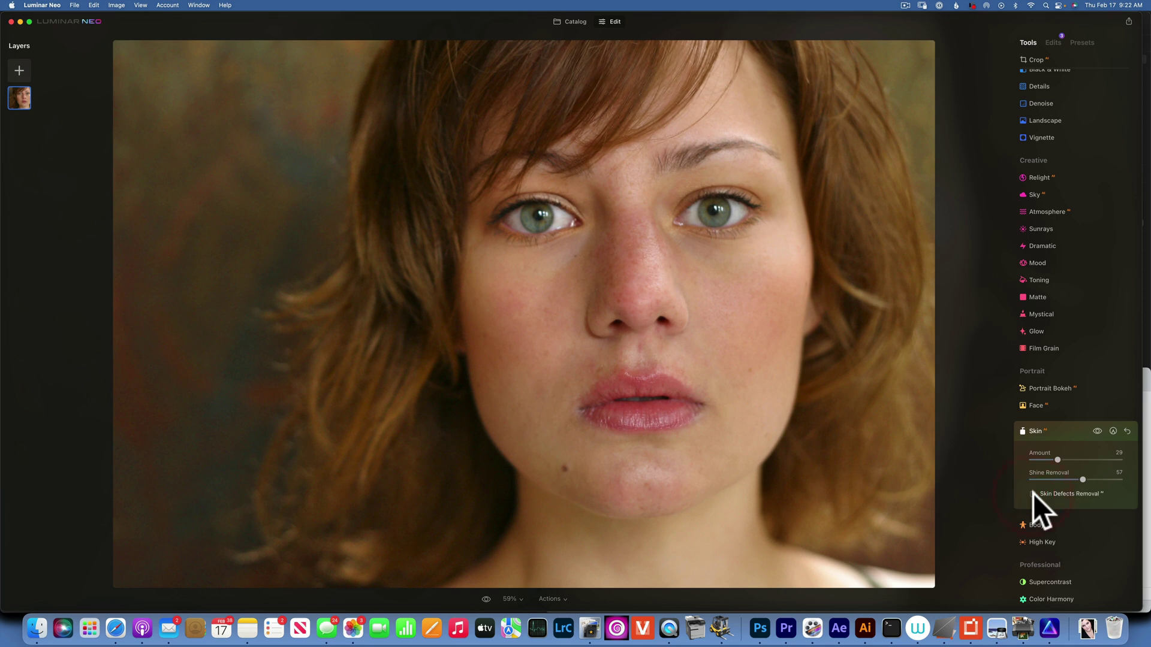
pyautogui.click(1031, 494)
pyautogui.click(1031, 494)
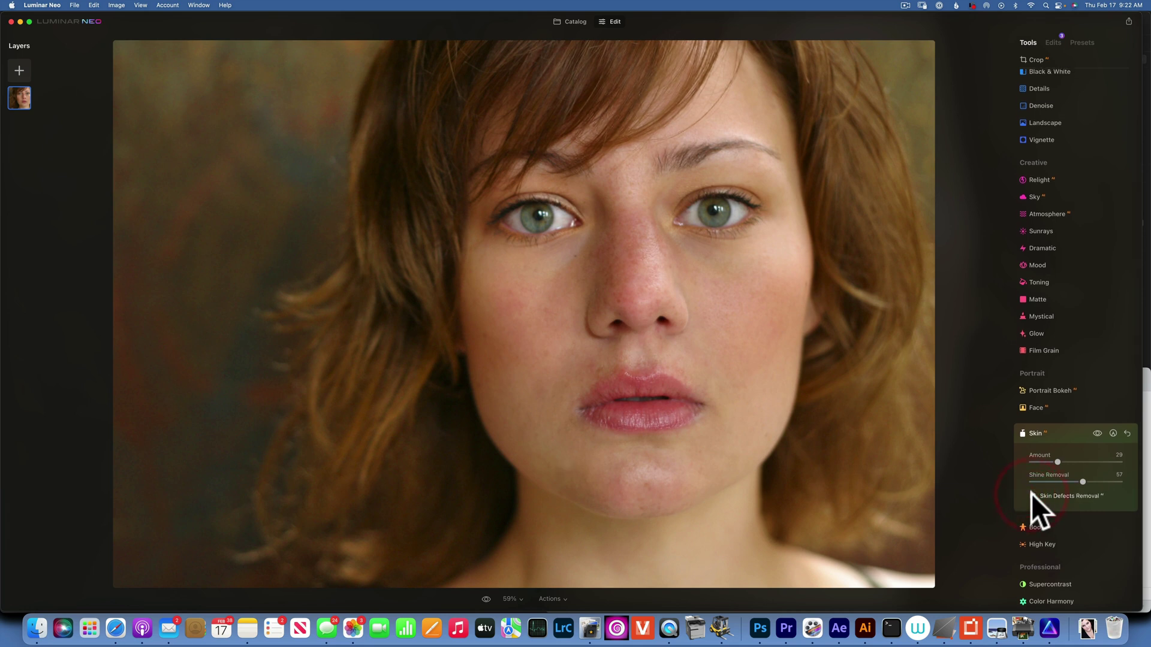
pyautogui.click(1030, 494)
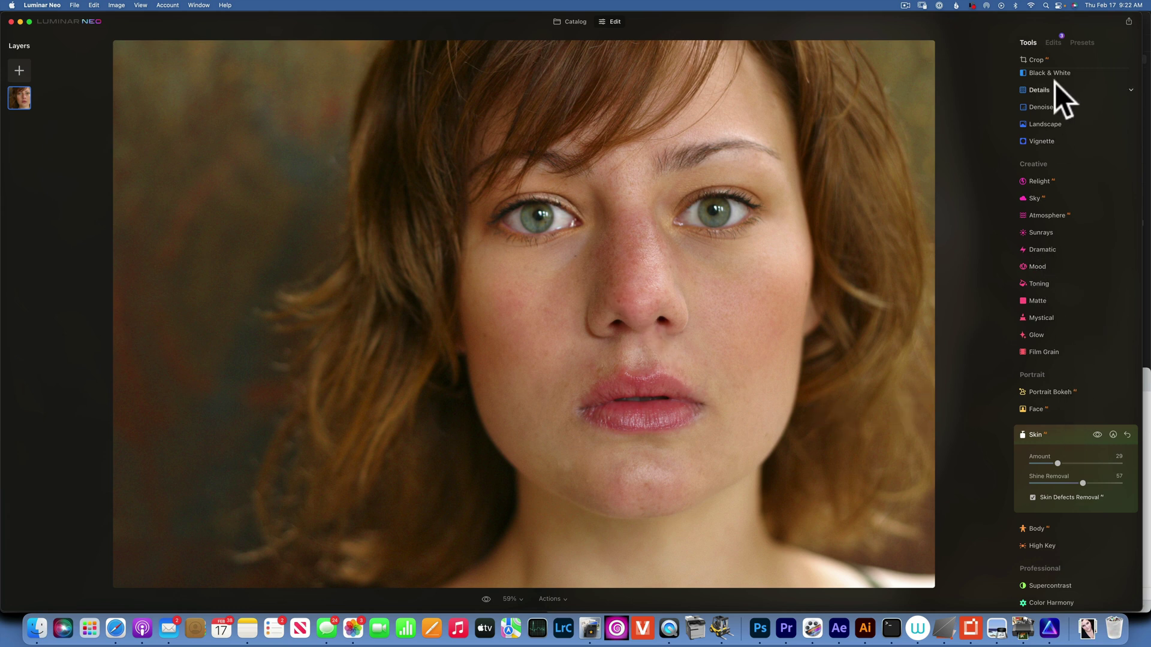
# Step: Erase the small spot below the inner eye corner beside the nose using a brush radius of 10
pyautogui.scroll(3, 1073, 120)
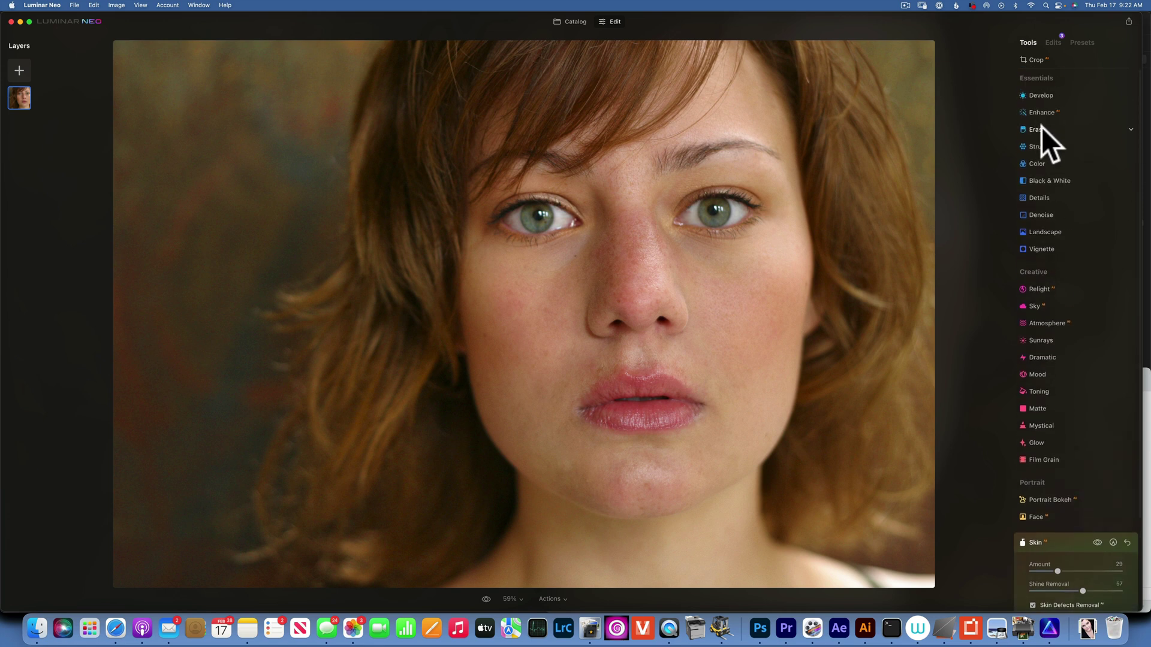
pyautogui.click(1041, 128)
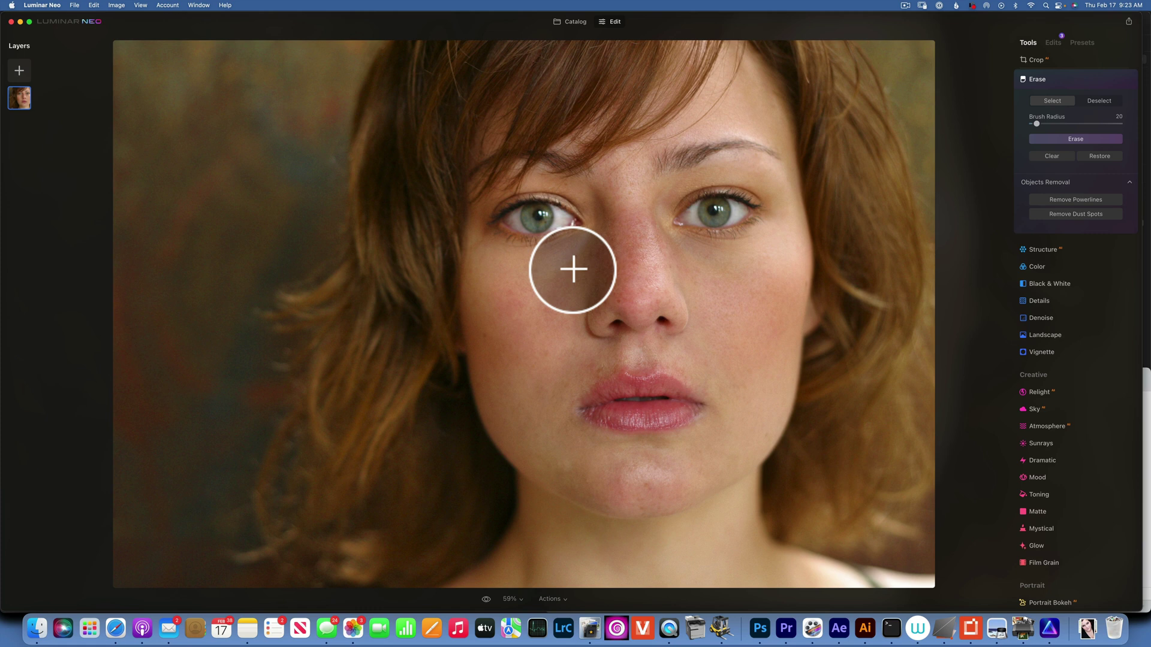
pyautogui.press('[')
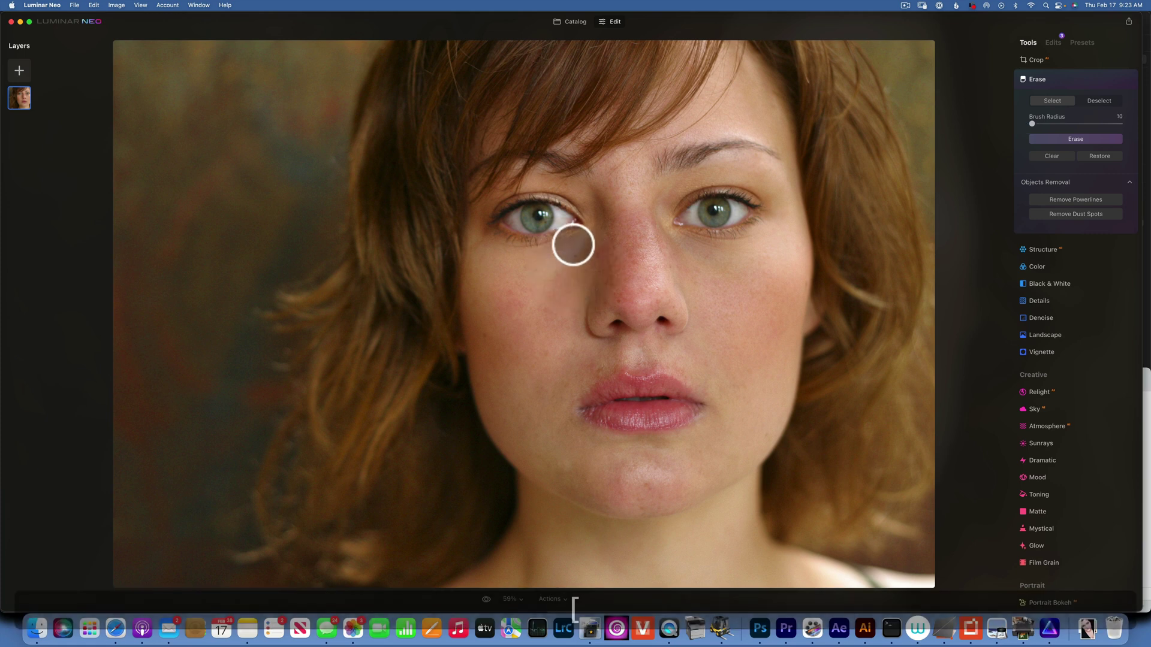
pyautogui.click(575, 258)
pyautogui.click(1080, 139)
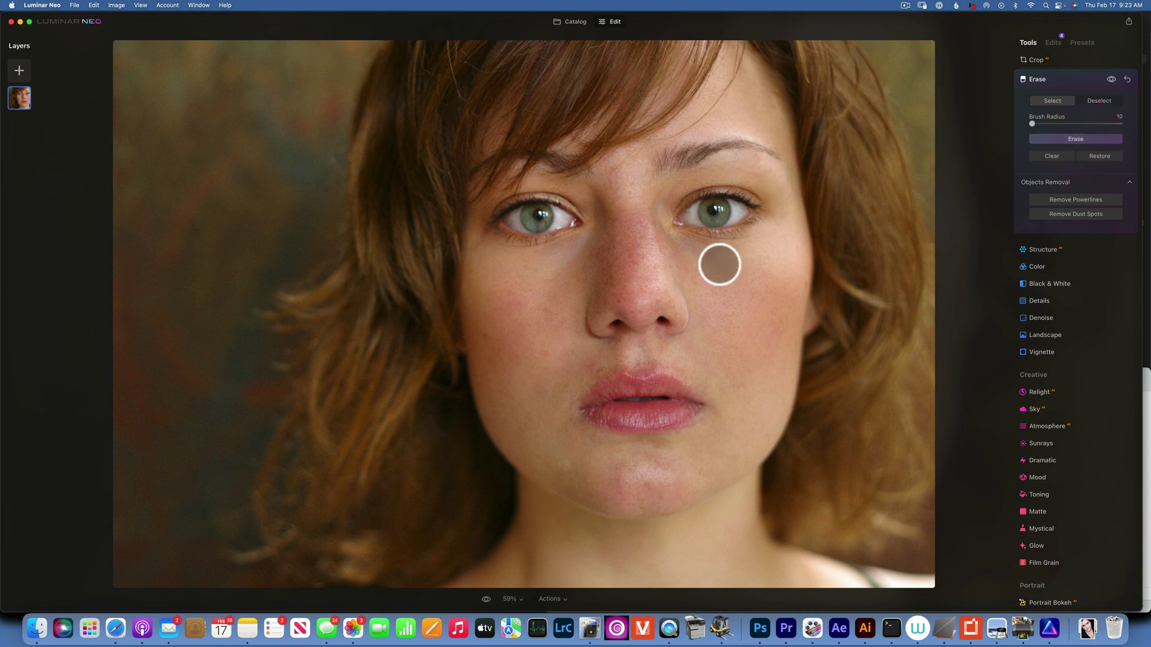
# Step: Mark the remaining blemishes on the cheek, chin and nose with the Erase brush and remove them
pyautogui.click(485, 335)
pyautogui.click(548, 354)
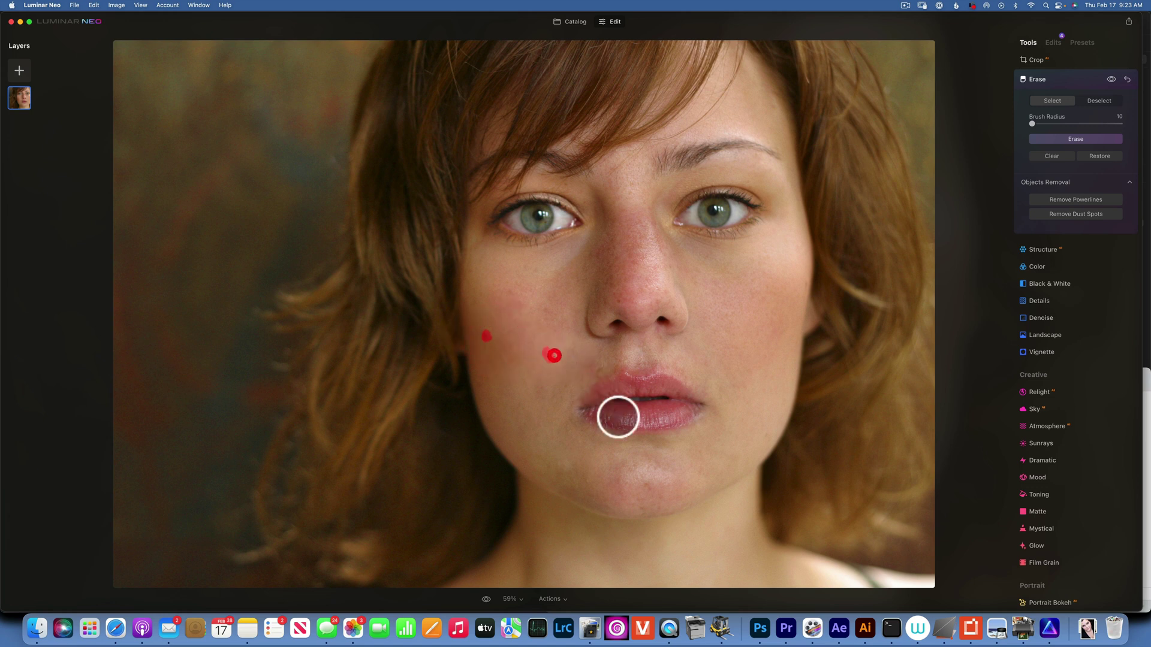
pyautogui.moveTo(639, 499); pyautogui.dragTo(639, 509)
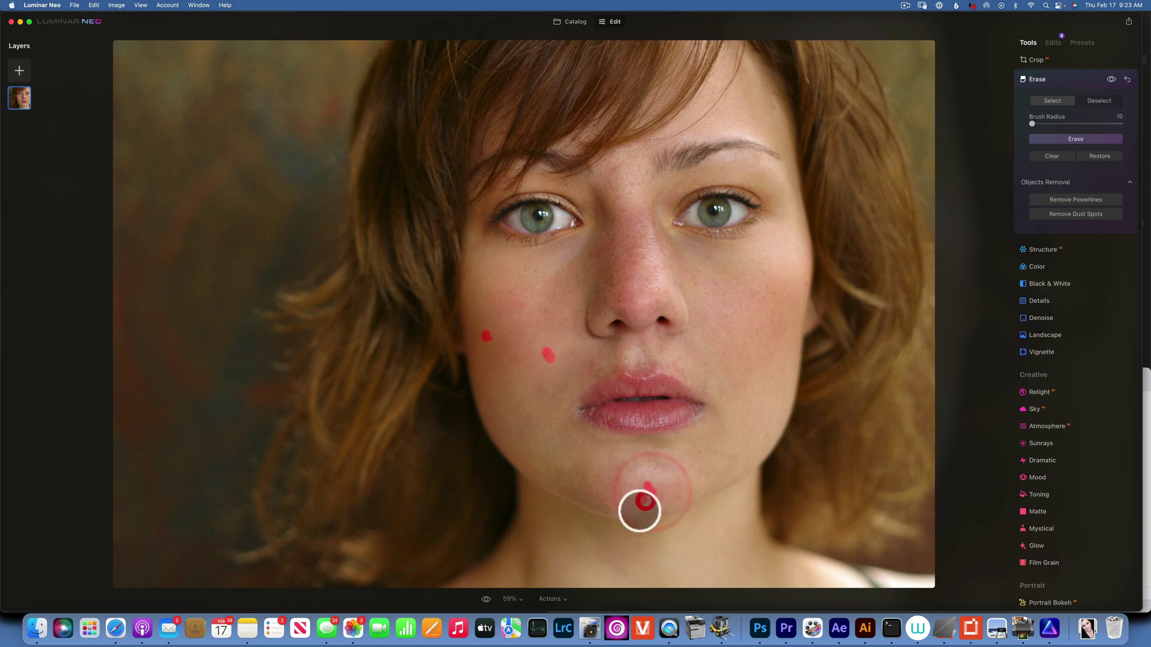
pyautogui.click(668, 268)
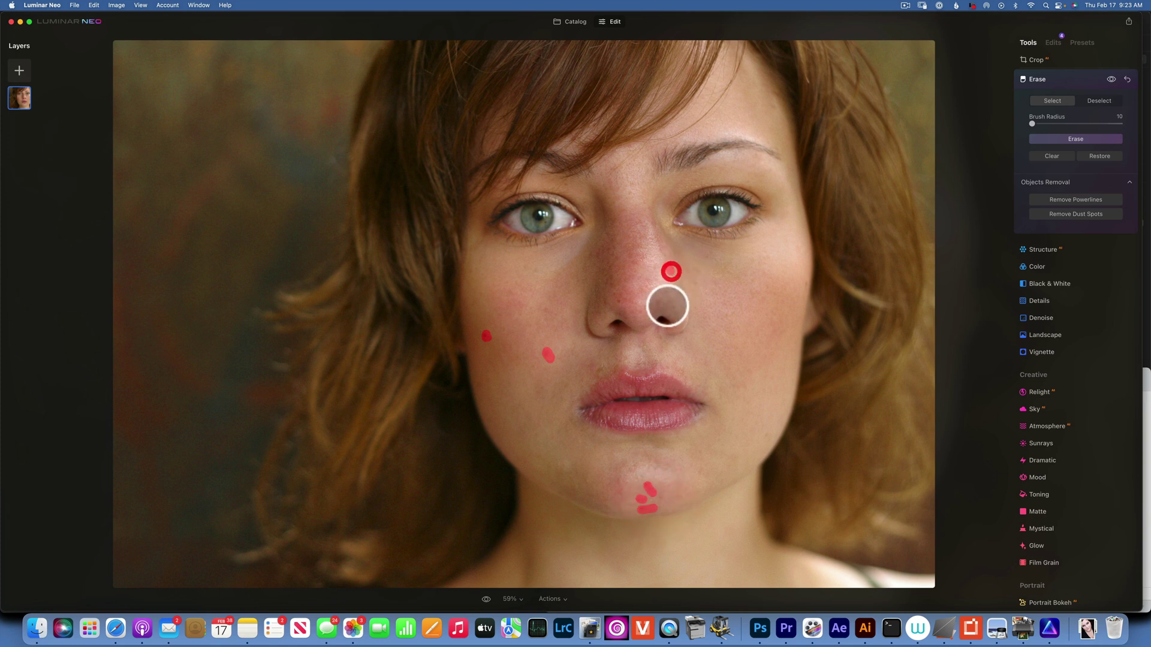
pyautogui.click(618, 301)
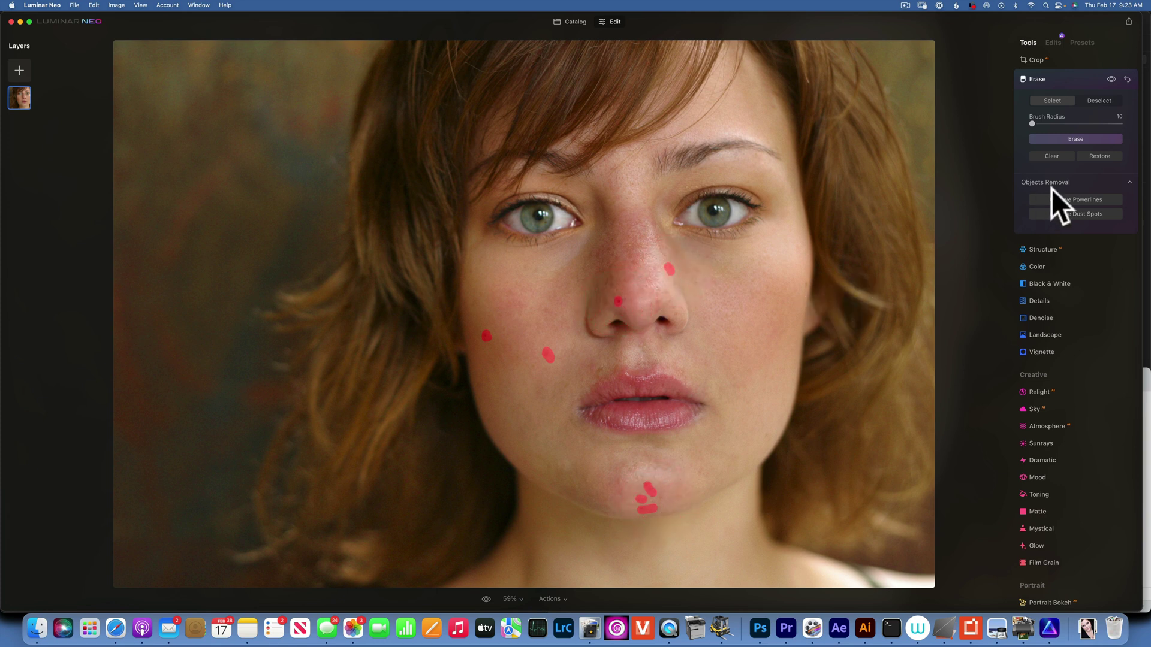
pyautogui.click(1075, 138)
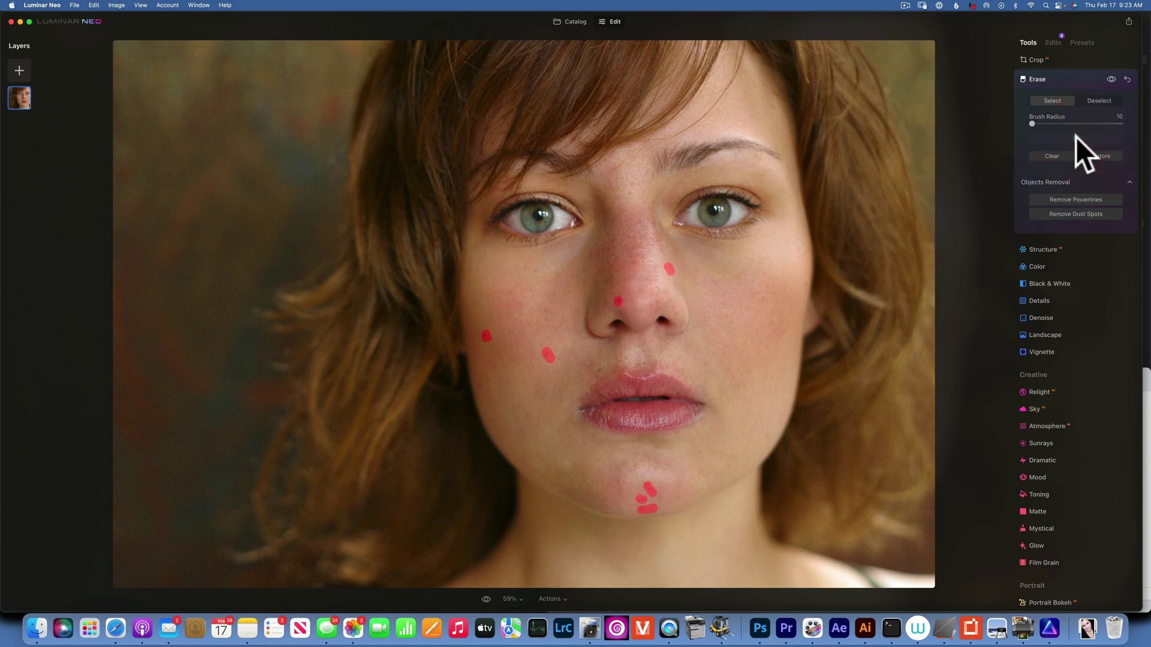
# Step: Mark the small blemish just above the upper lip with the Erase brush and remove it
pyautogui.click(599, 368)
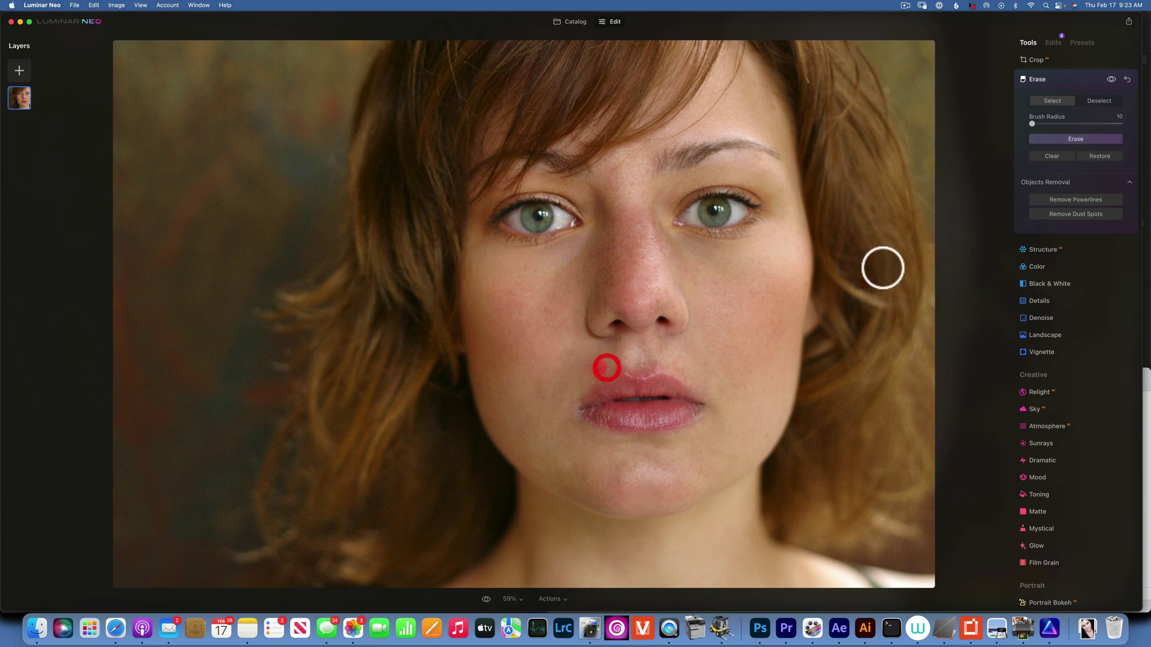
pyautogui.click(1081, 139)
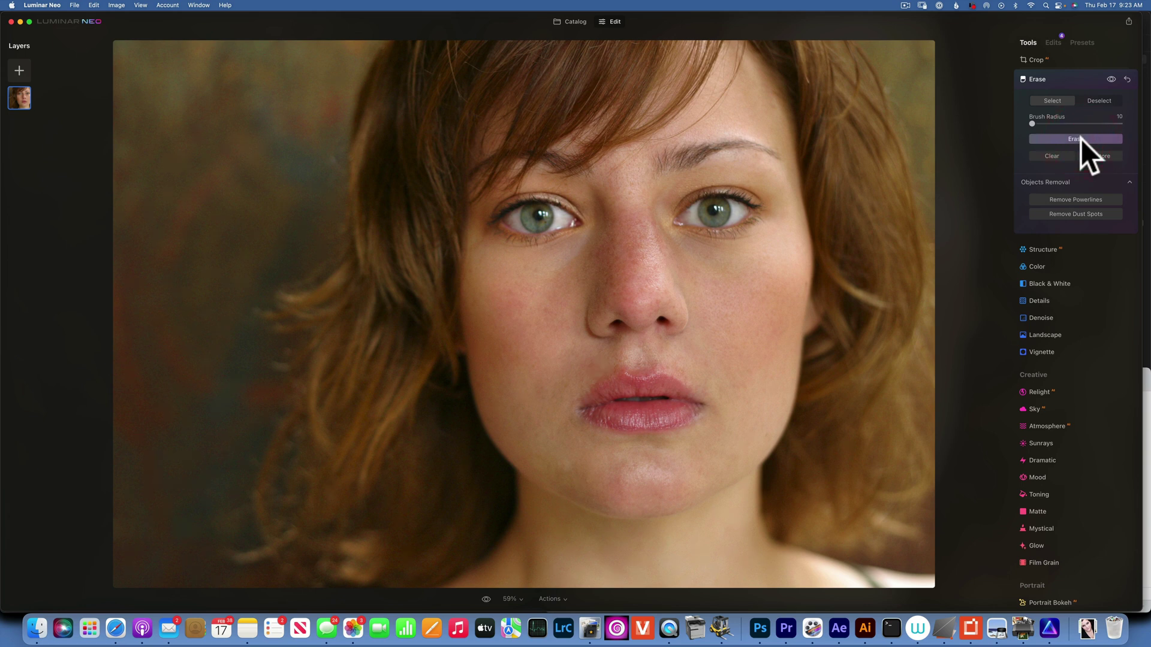
# Step: Try the Structure adjustment at an Amount of 100, then settle on -18 to soften the photo
pyautogui.scroll(-2, 1056, 257)
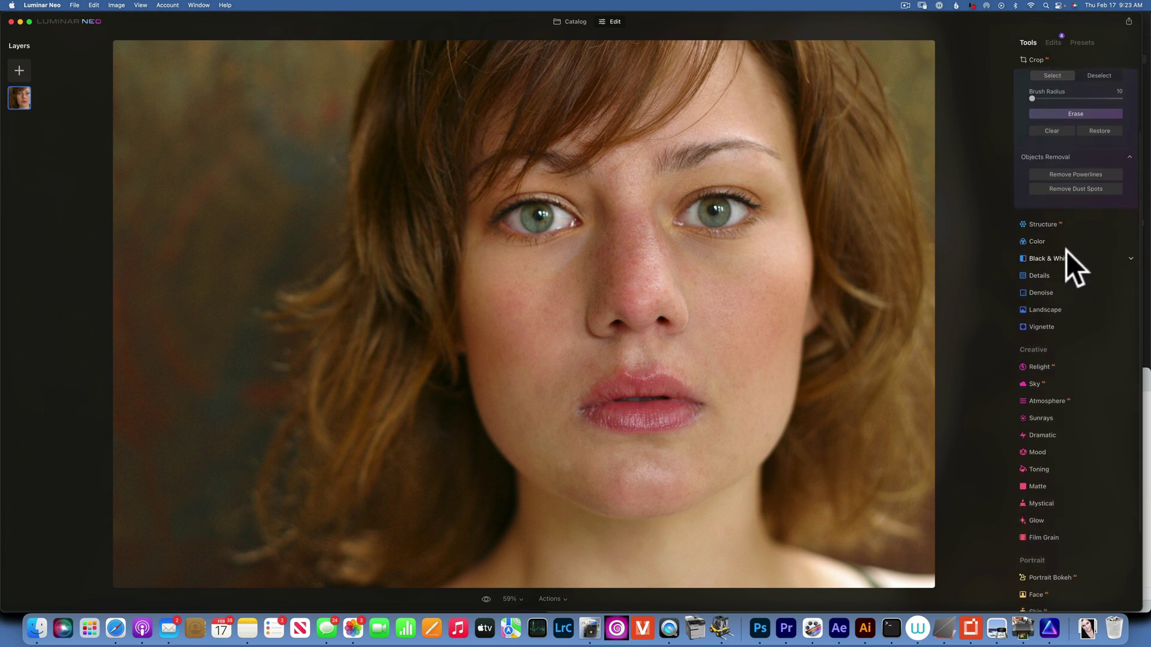
pyautogui.click(1060, 221)
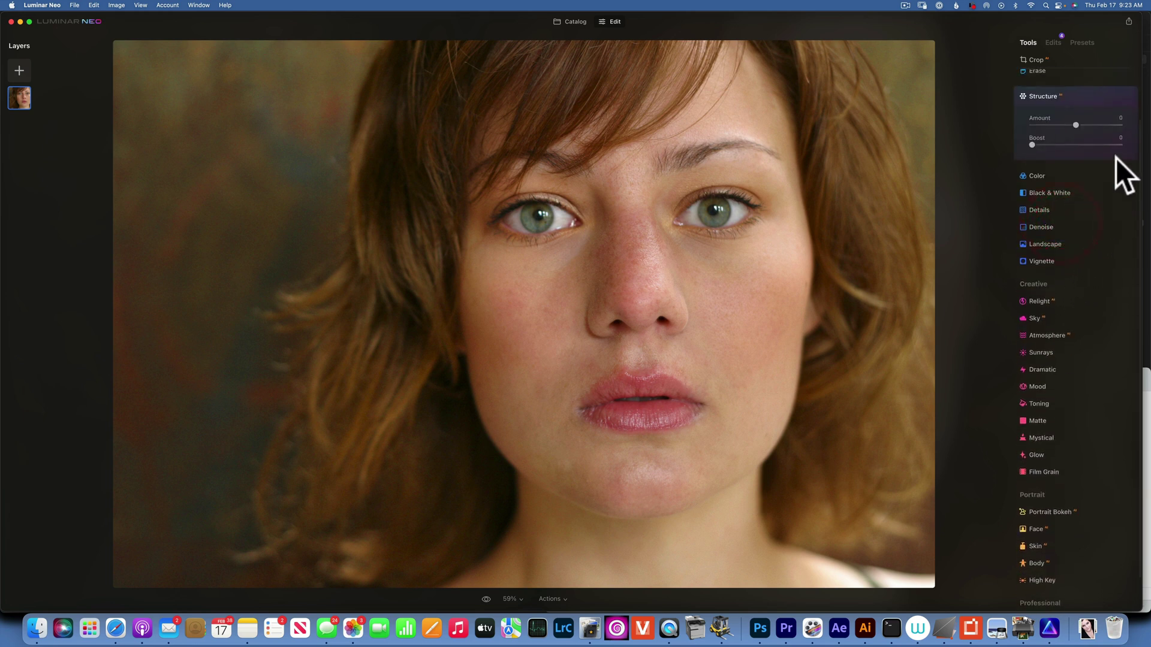
pyautogui.moveTo(1076, 124); pyautogui.dragTo(1148, 142)
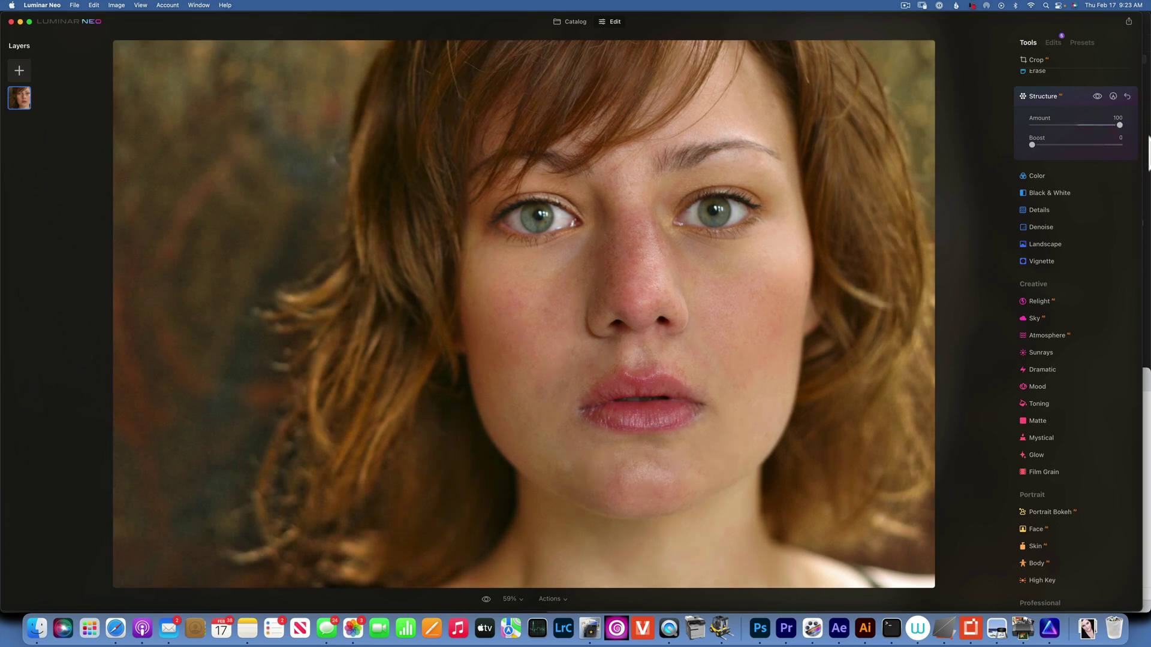
pyautogui.moveTo(1120, 124); pyautogui.dragTo(1062, 121)
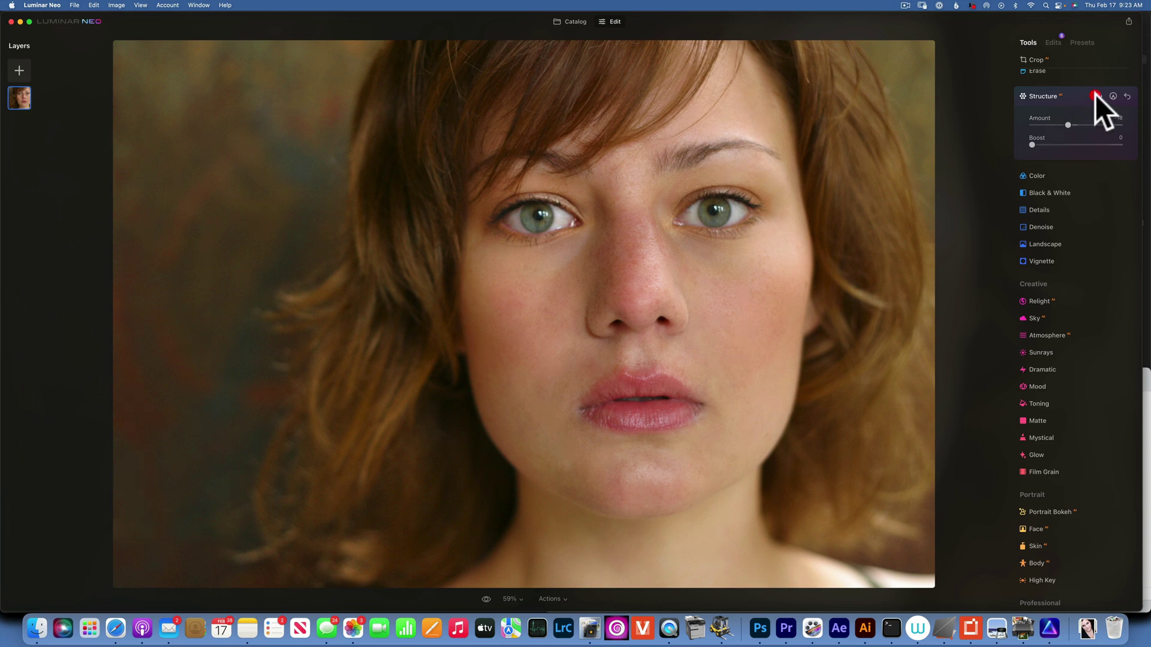
# Step: Inspect the face at 100% zoom and compare it with the Structure adjustment off and on
pyautogui.click(519, 598)
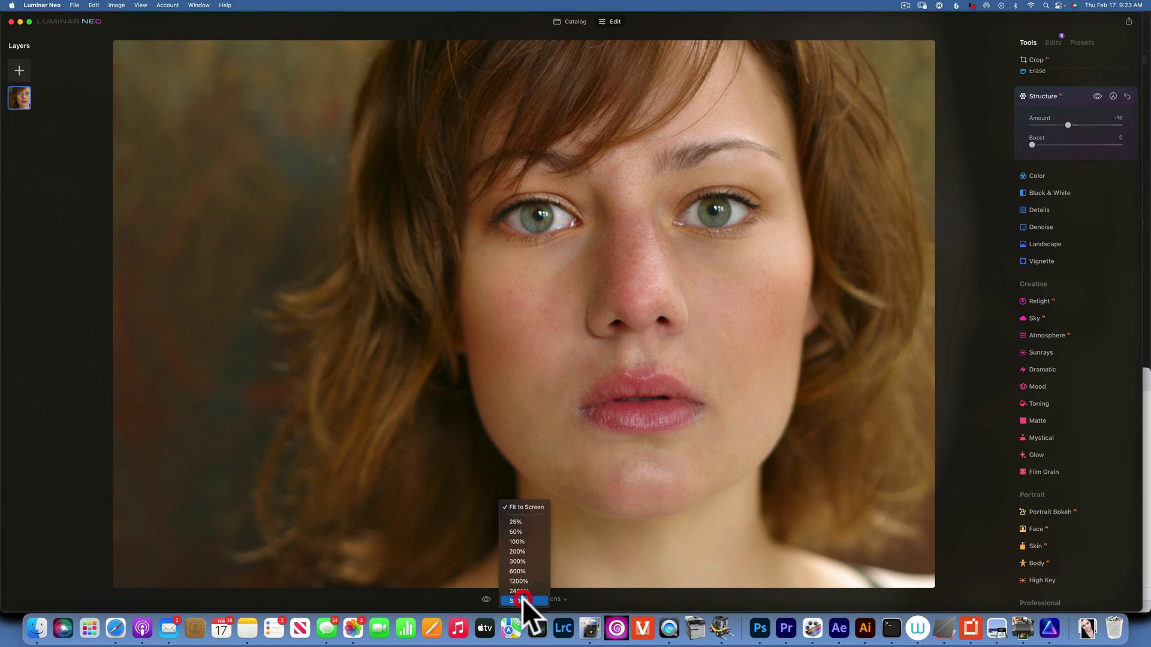
pyautogui.click(529, 541)
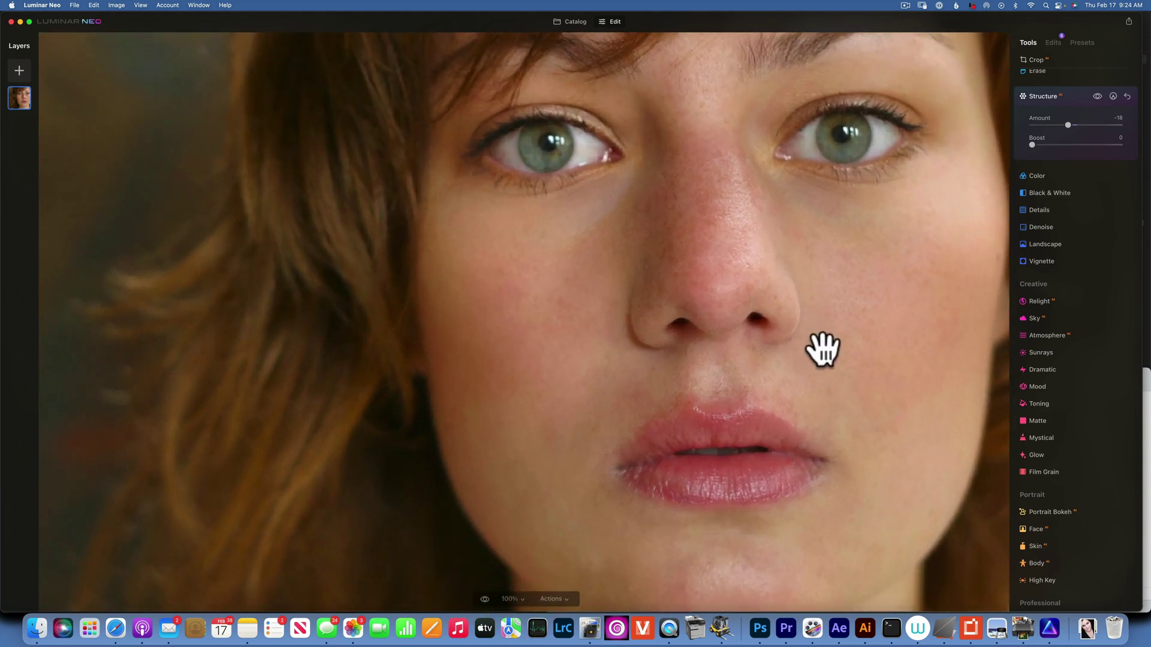
pyautogui.moveTo(784, 315); pyautogui.dragTo(617, 366)
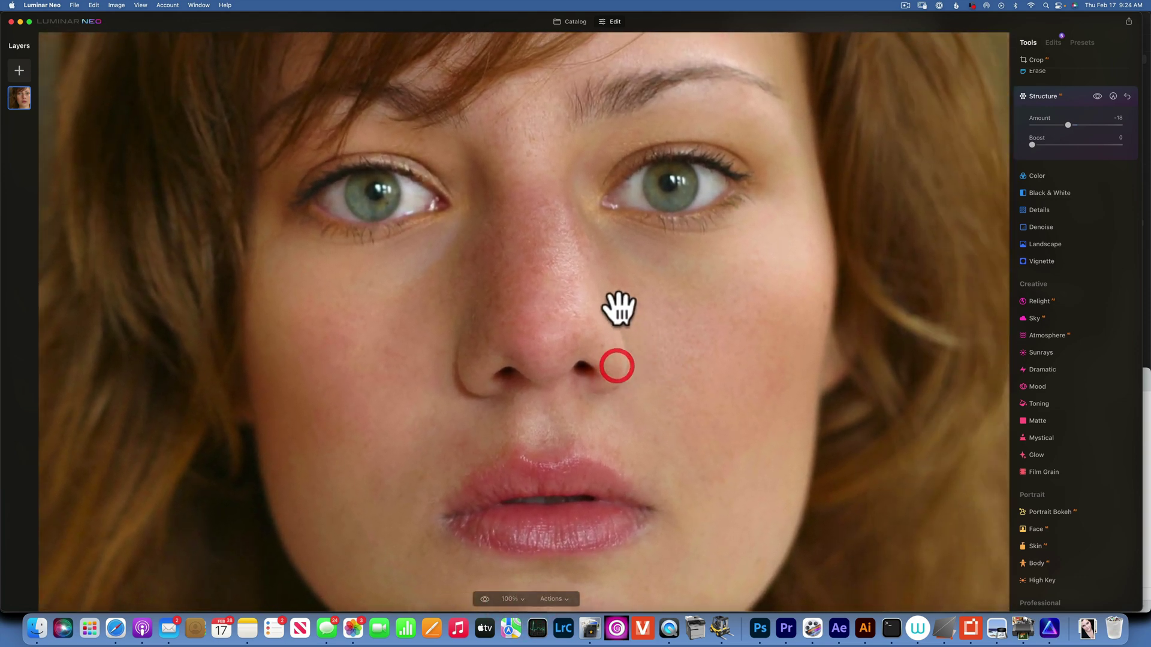
pyautogui.click(1096, 94)
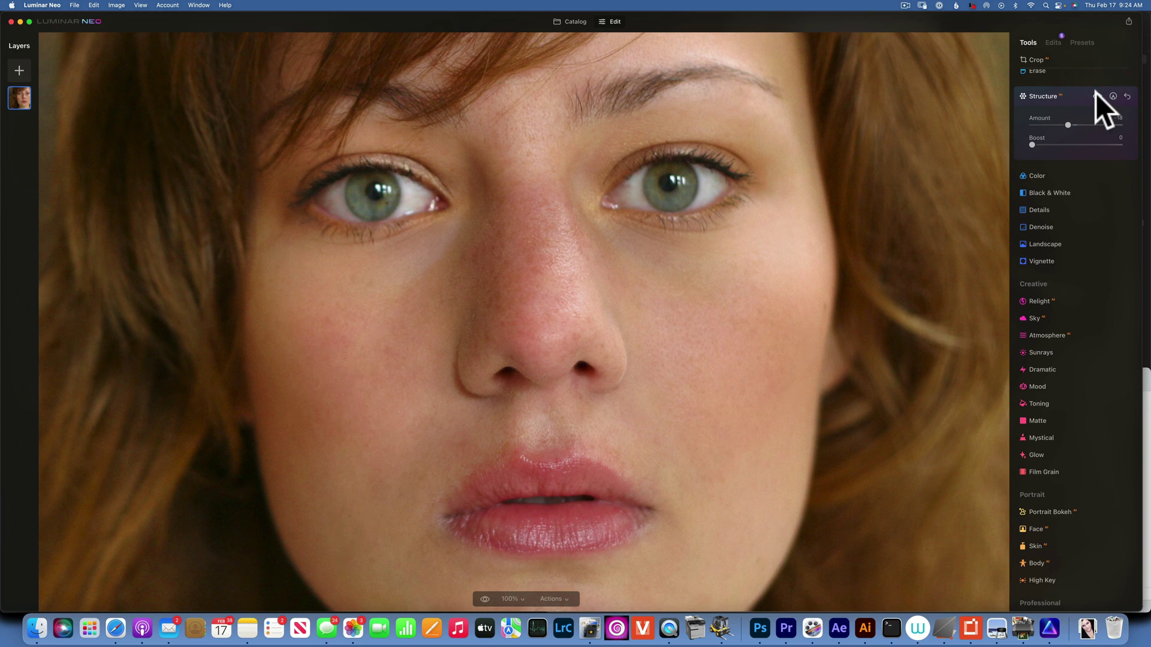
# Step: Set Small Details to -14 and Medium Details to -12, trying Sharpen at 100 before returning it to 0
pyautogui.click(1048, 209)
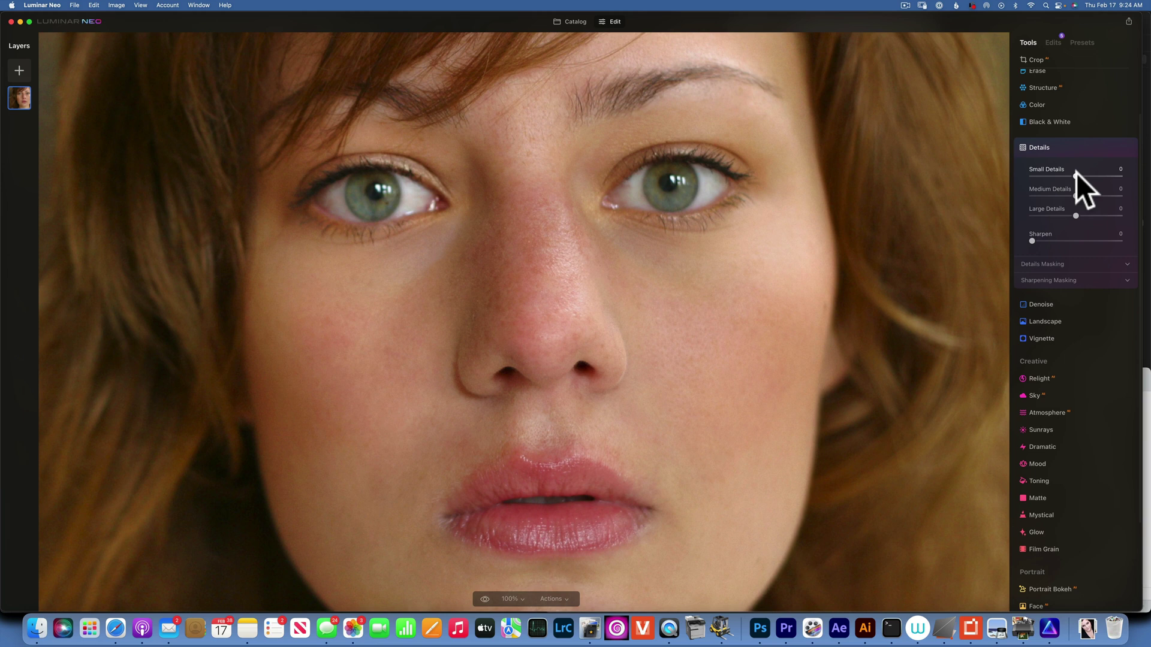
pyautogui.moveTo(1077, 173); pyautogui.dragTo(1069, 174)
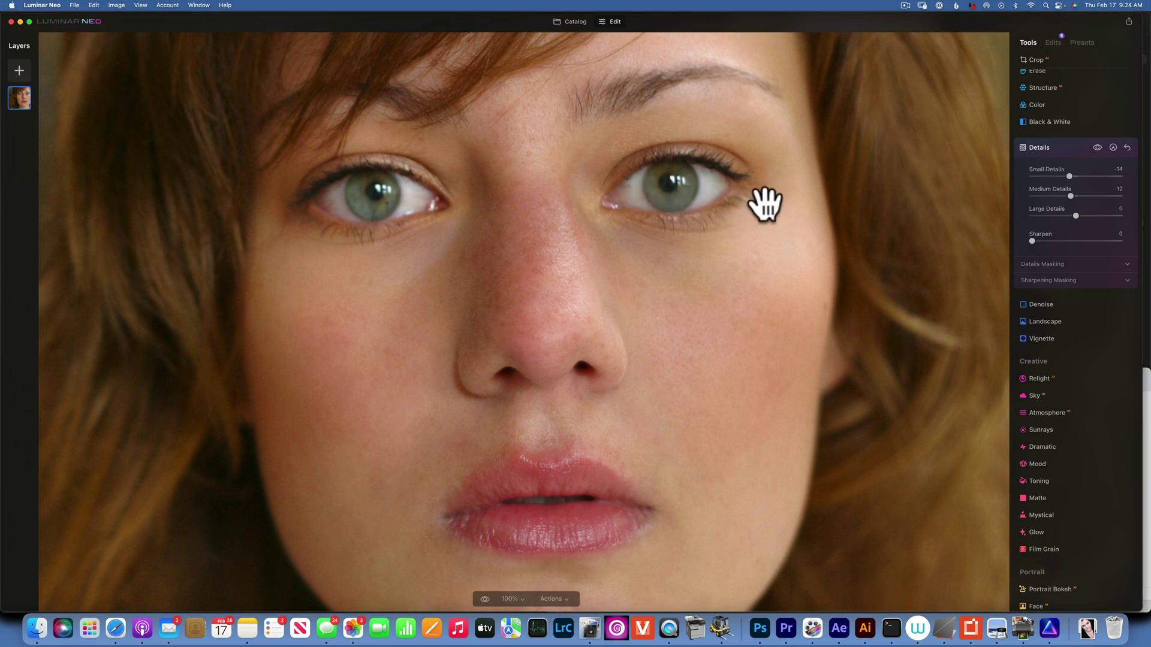
pyautogui.moveTo(1030, 239); pyautogui.dragTo(1145, 245)
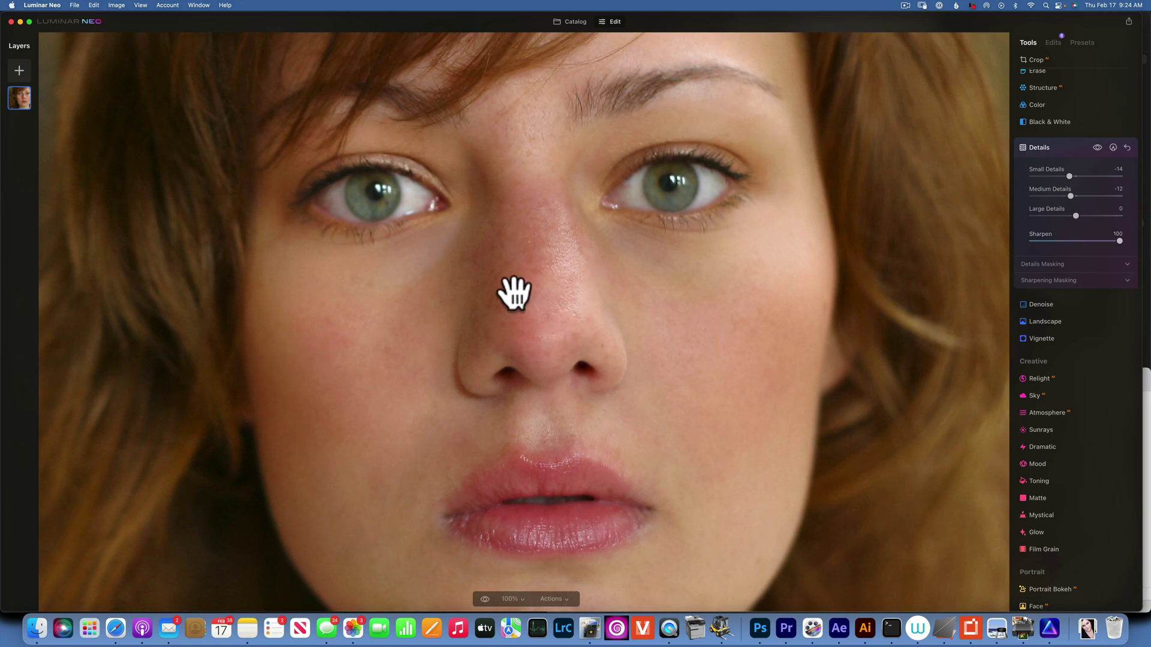
pyautogui.moveTo(1118, 239); pyautogui.dragTo(955, 236)
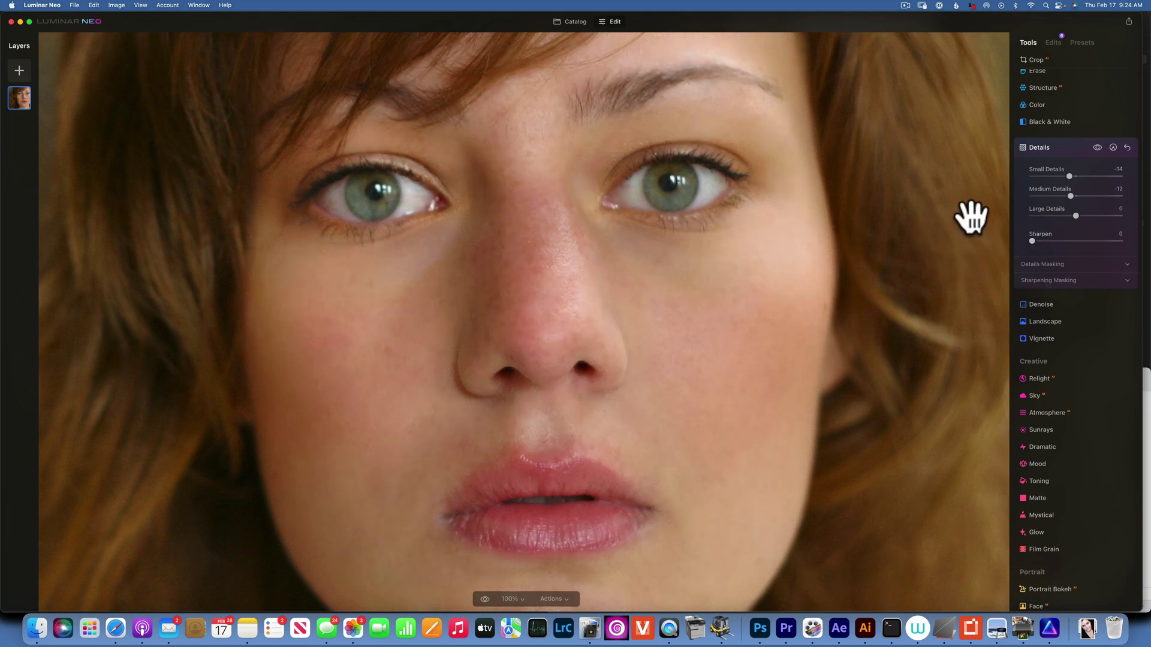
pyautogui.click(1052, 42)
pyautogui.click(1026, 42)
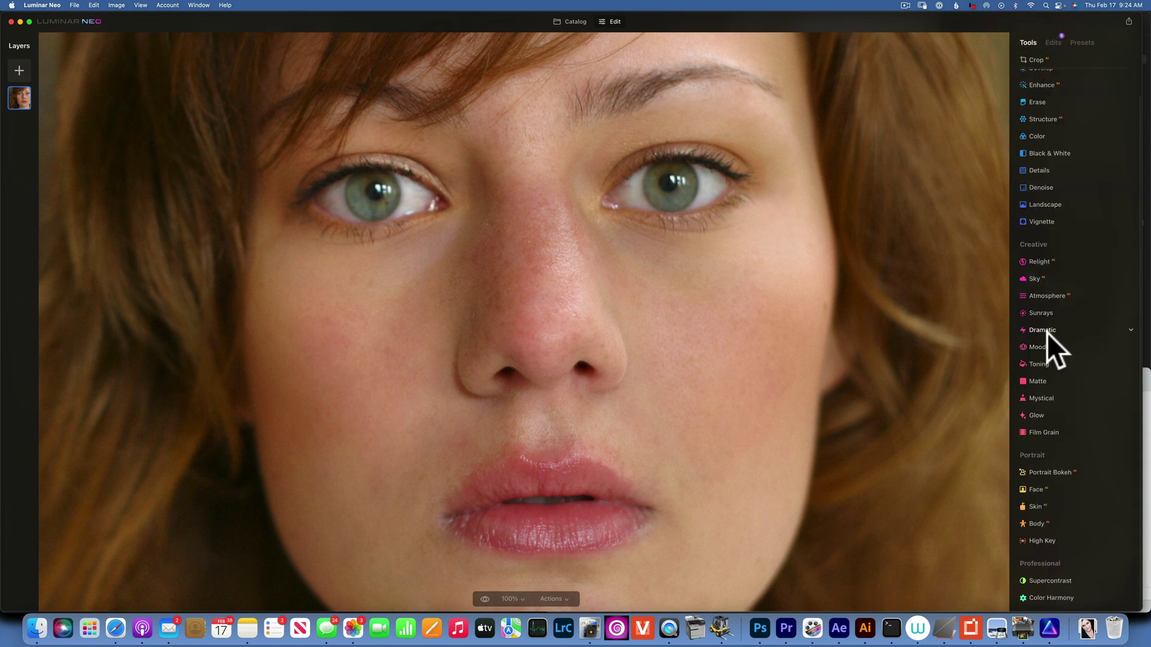
# Step: Start a separate Details adjustment with Sharpen at 66
pyautogui.click(1041, 169)
pyautogui.moveTo(1033, 272); pyautogui.dragTo(1089, 276)
pyautogui.click(1095, 275)
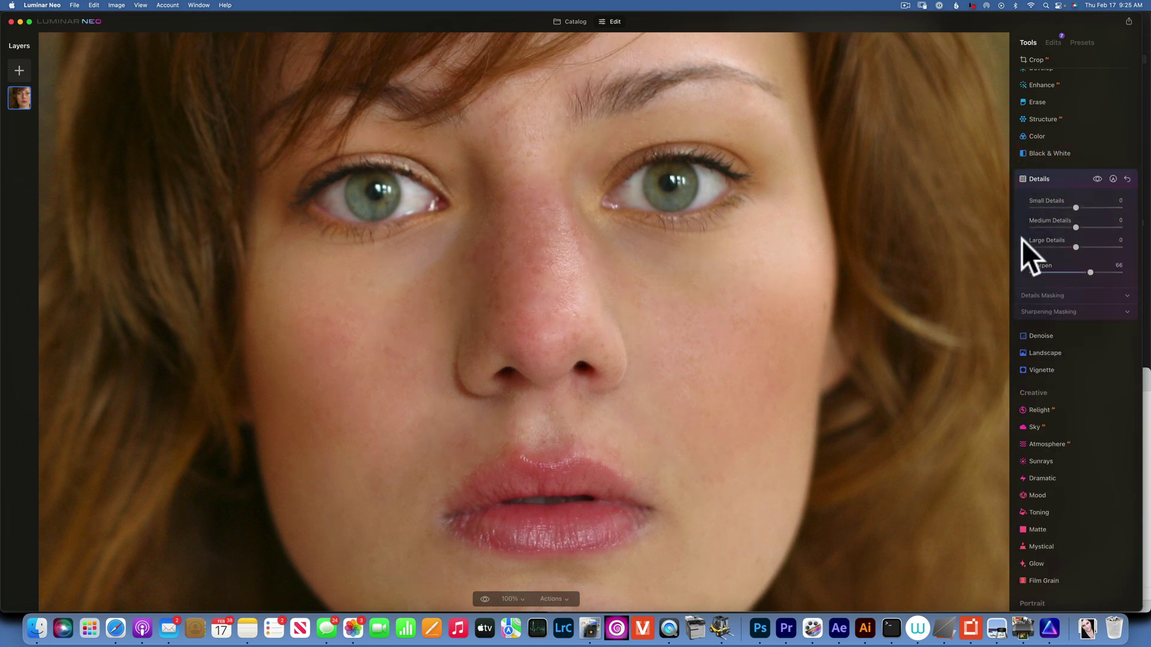
# Step: Paint a mask for the sharpening over both eyes, the eyebrow and the lips with a size 100 brush
pyautogui.click(1113, 178)
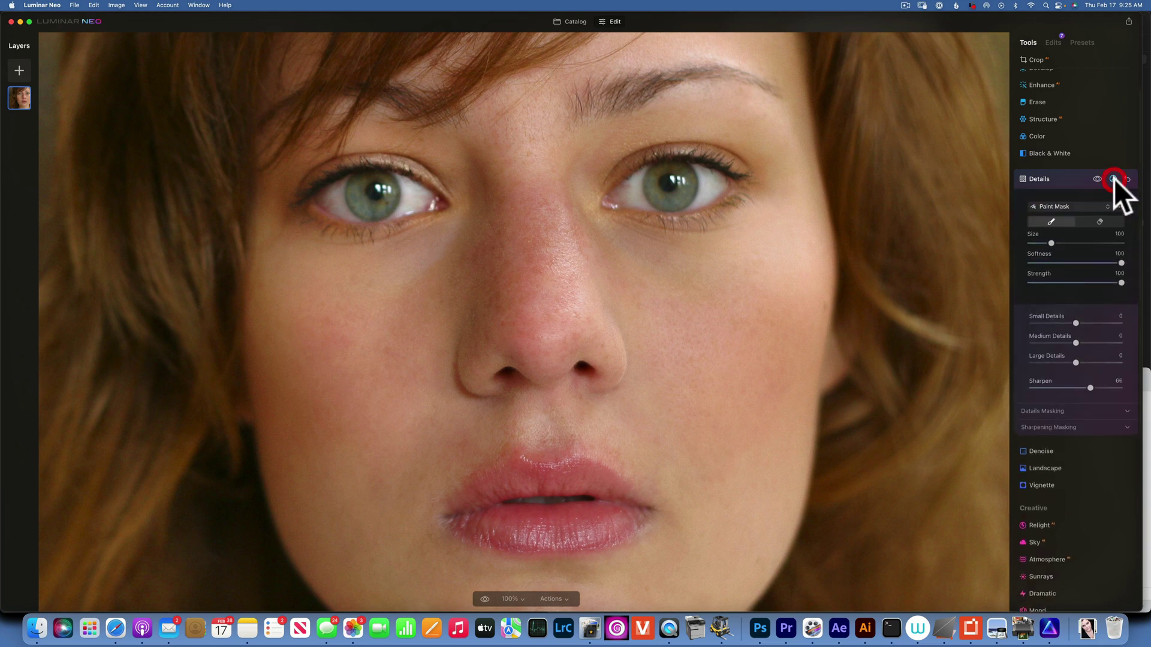
pyautogui.click(1052, 220)
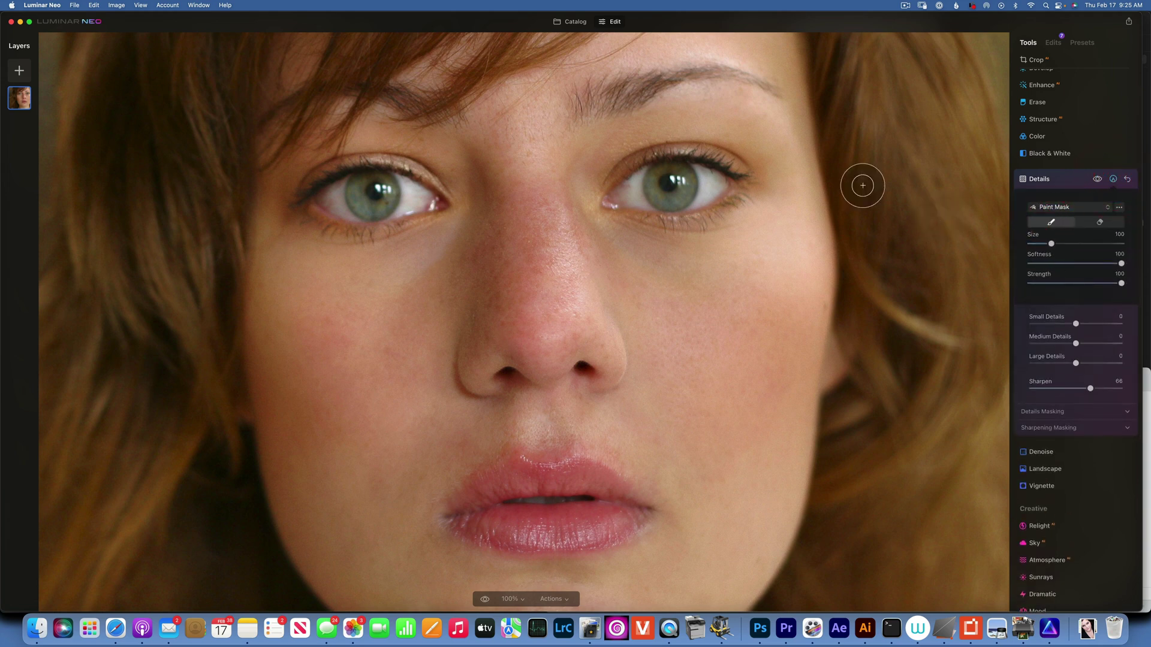
pyautogui.moveTo(617, 198)
pyautogui.mouseDown()
pyautogui.moveTo(705, 152)
pyautogui.moveTo(745, 160)
pyautogui.moveTo(697, 200)
pyautogui.moveTo(646, 203)
pyautogui.moveTo(624, 174)
pyautogui.mouseUp()
pyautogui.moveTo(308, 194)
pyautogui.mouseDown()
pyautogui.moveTo(365, 175)
pyautogui.moveTo(420, 188)
pyautogui.moveTo(397, 205)
pyautogui.moveTo(317, 216)
pyautogui.mouseUp()
pyautogui.moveTo(613, 101)
pyautogui.mouseDown()
pyautogui.moveTo(638, 73)
pyautogui.moveTo(771, 90)
pyautogui.mouseUp()
pyautogui.moveTo(478, 503)
pyautogui.mouseDown()
pyautogui.moveTo(537, 477)
pyautogui.moveTo(635, 503)
pyautogui.moveTo(557, 523)
pyautogui.moveTo(461, 522)
pyautogui.moveTo(604, 519)
pyautogui.moveTo(623, 507)
pyautogui.mouseUp()
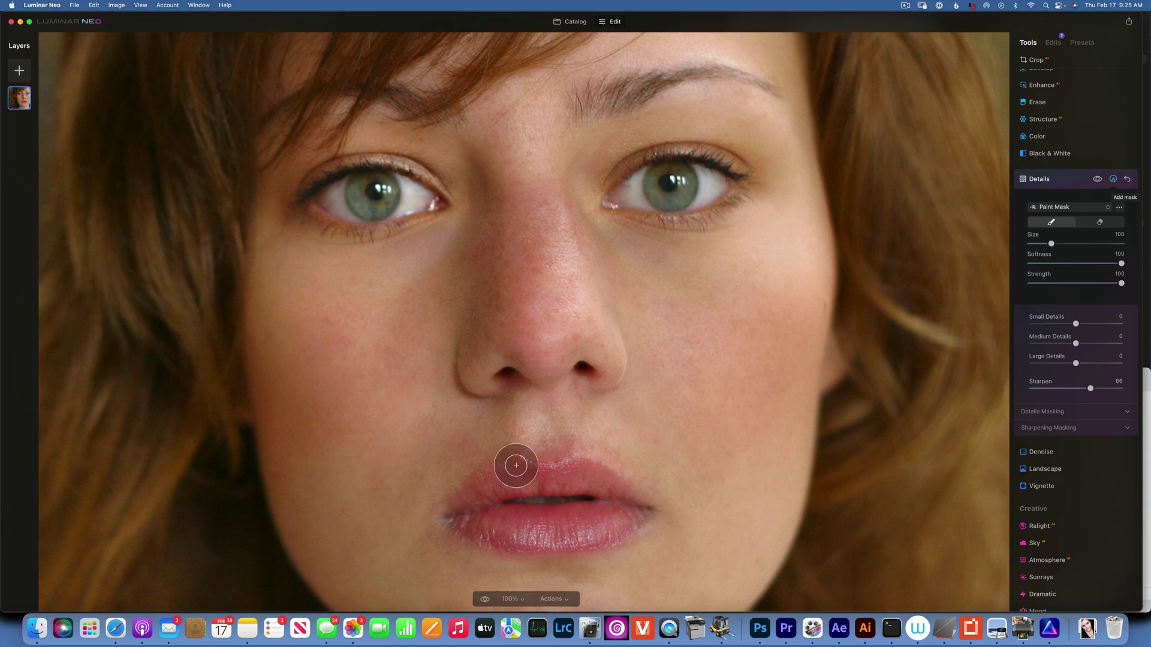
# Step: Fit the photo to the screen and compare the retouched portrait with the original
pyautogui.click(519, 598)
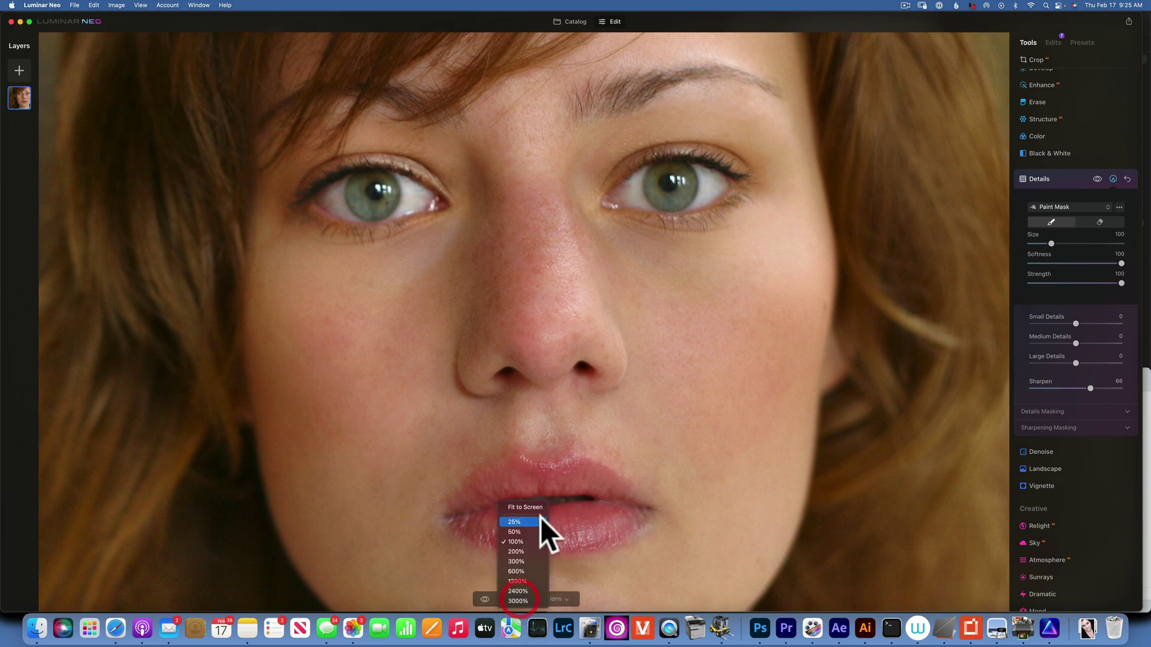
pyautogui.click(525, 507)
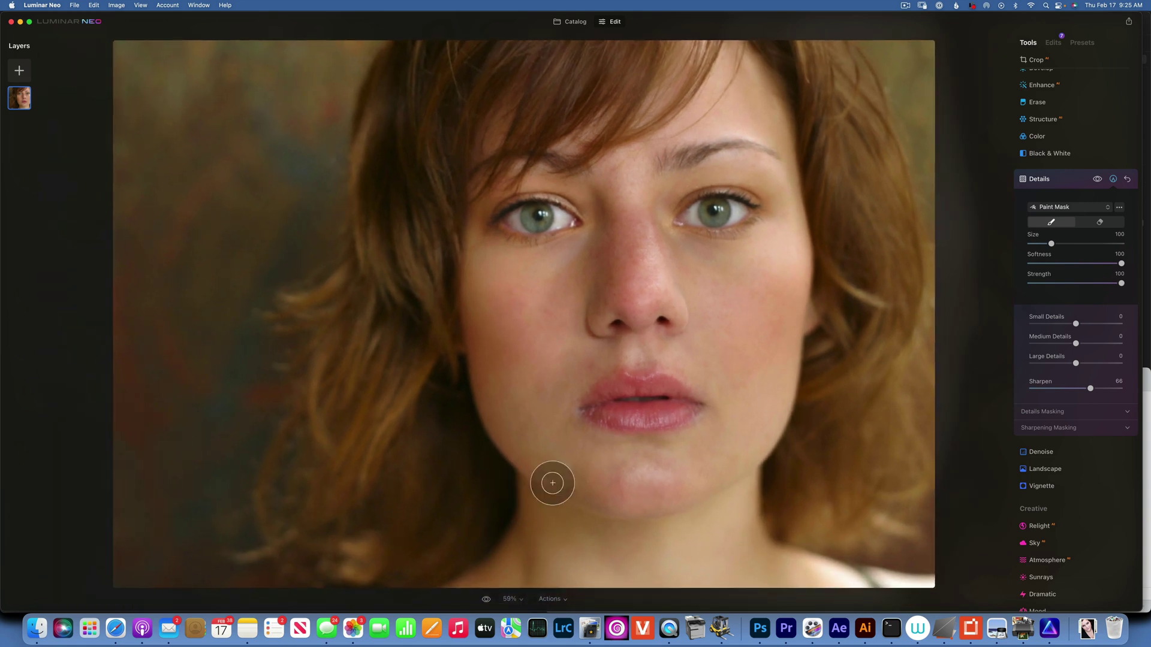
pyautogui.click(486, 598)
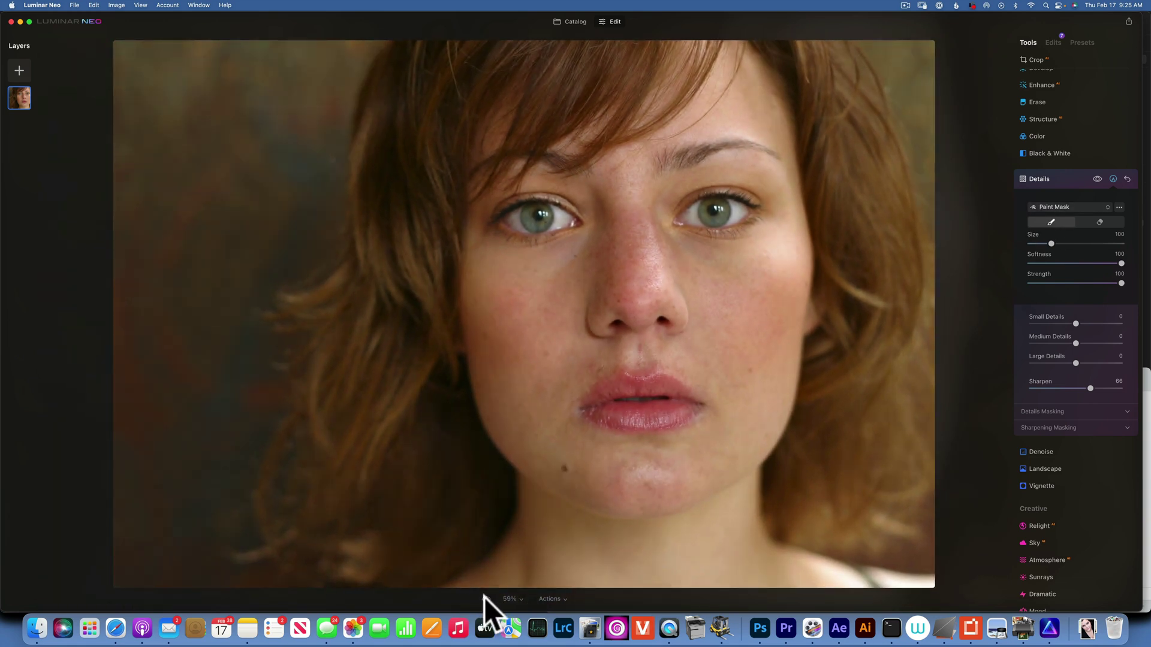
pyautogui.click(486, 599)
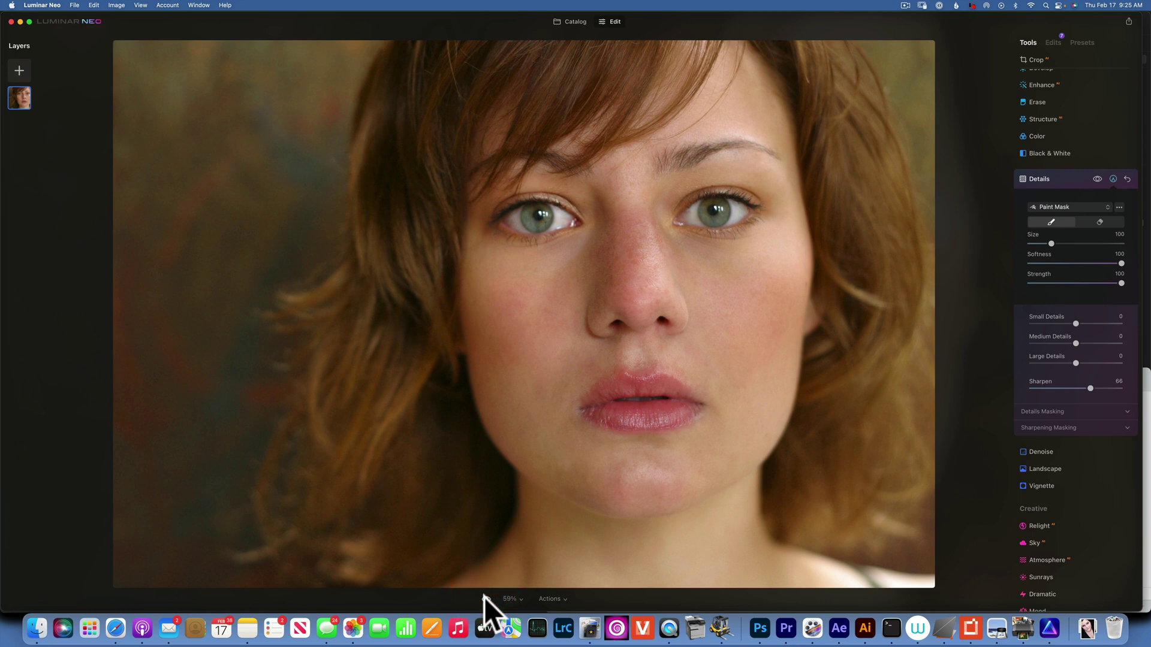
# Step: In the Face adjustment, try Blue, Brown and Green as the iris type and switch to Cat
pyautogui.scroll(-1, 1071, 490)
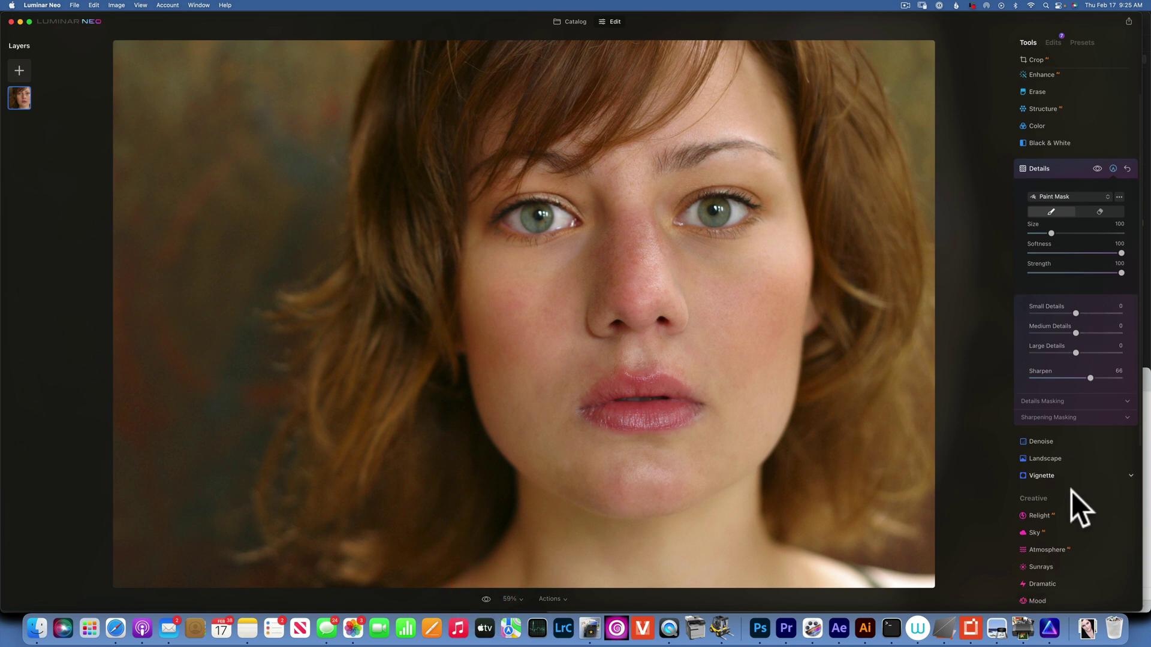
pyautogui.scroll(-10, 1070, 491)
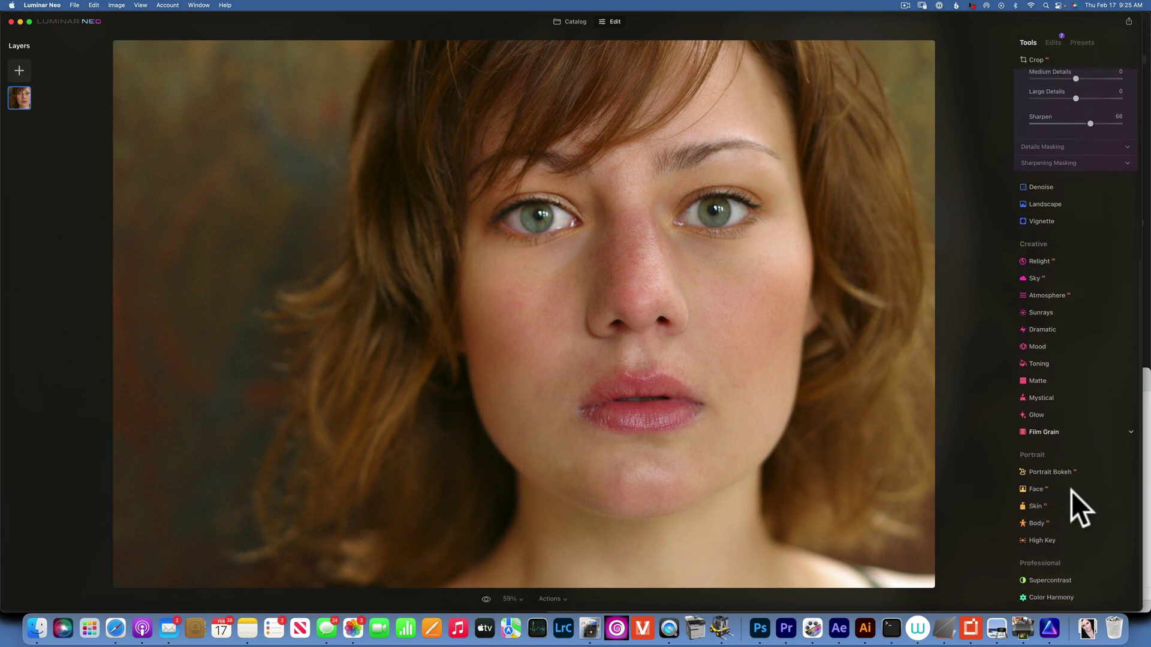
pyautogui.click(1045, 489)
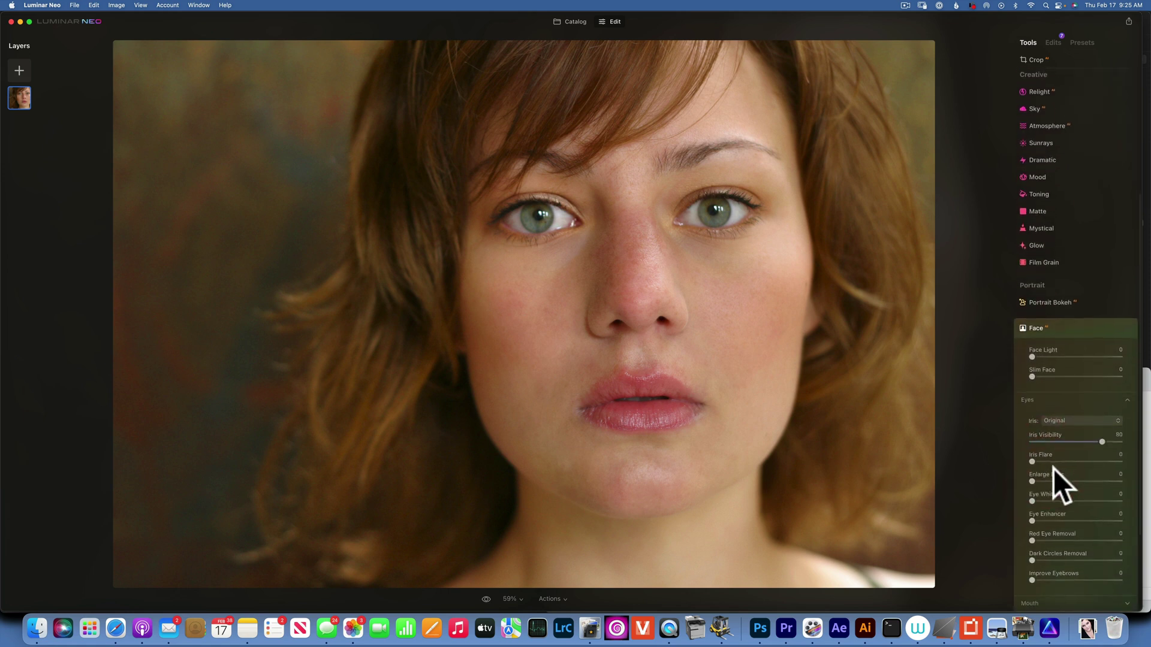
pyautogui.moveTo(1032, 356)
pyautogui.mouseDown()
pyautogui.moveTo(1098, 357)
pyautogui.moveTo(1019, 353)
pyautogui.mouseUp()
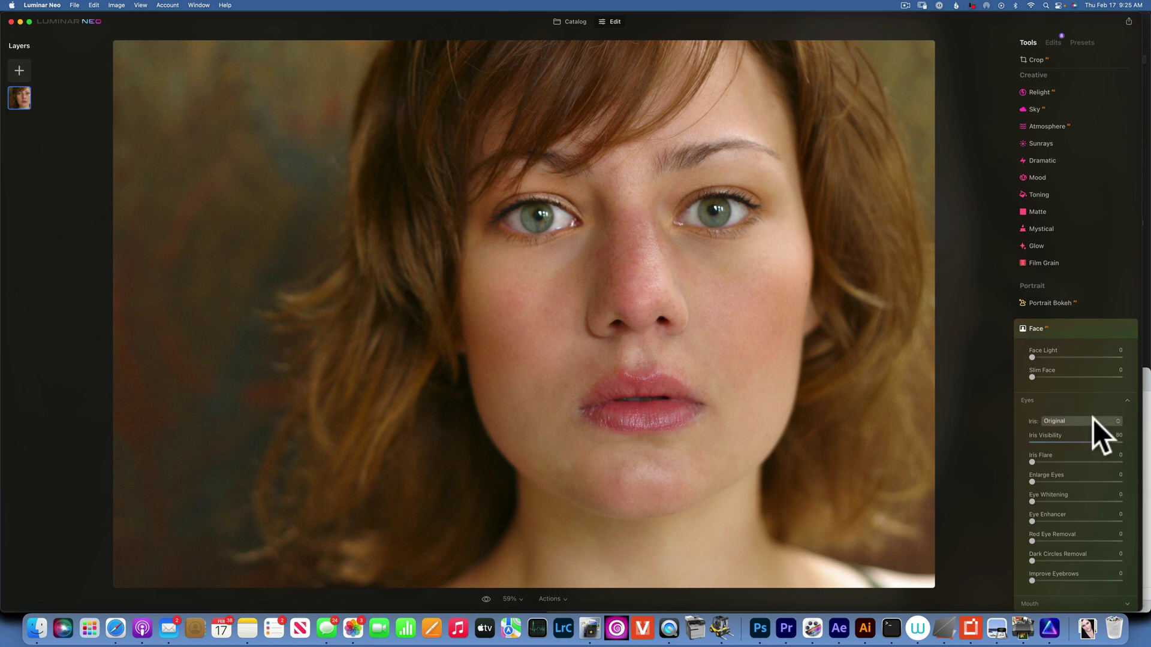
pyautogui.scroll(-3, 1091, 419)
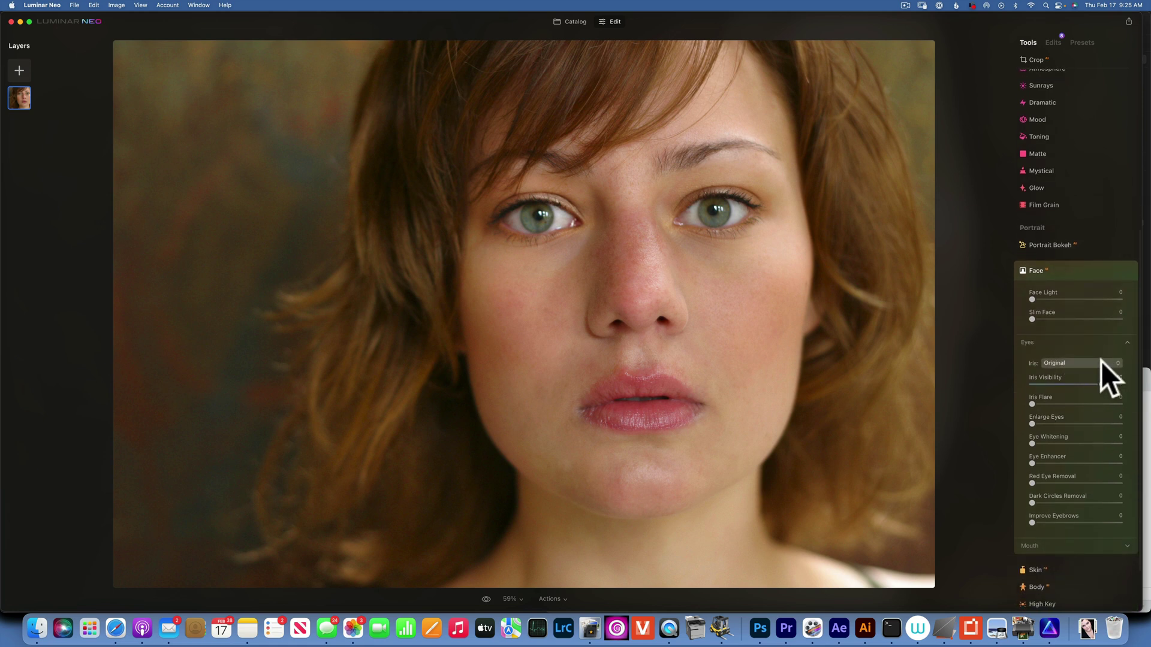
pyautogui.click(1100, 362)
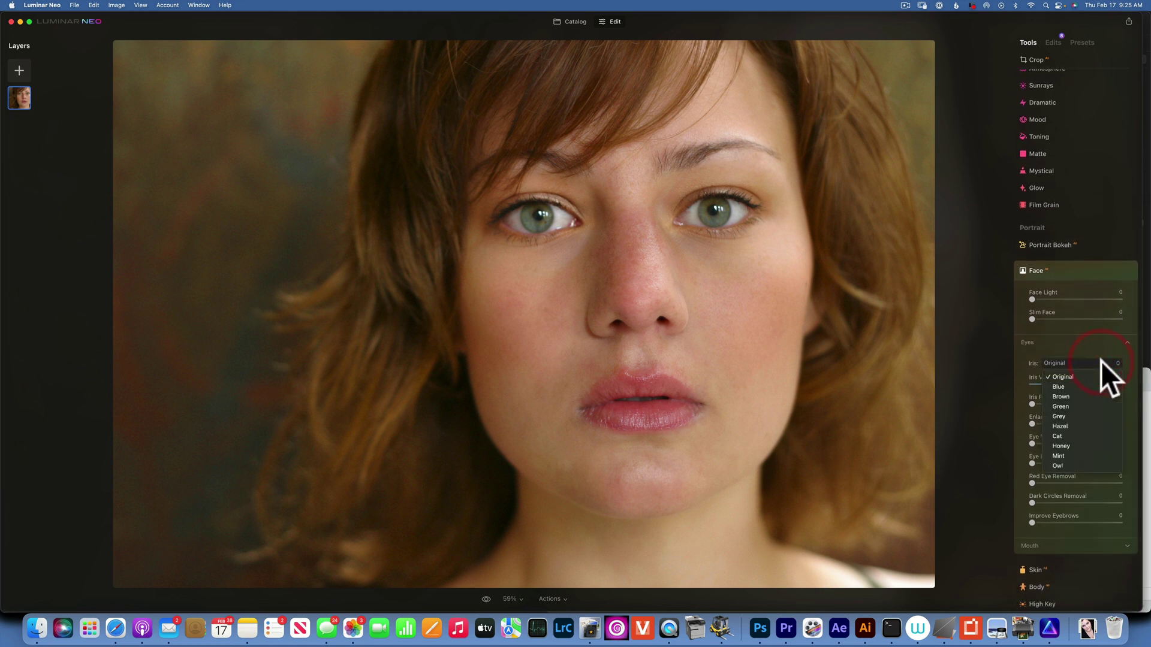
pyautogui.click(1060, 386)
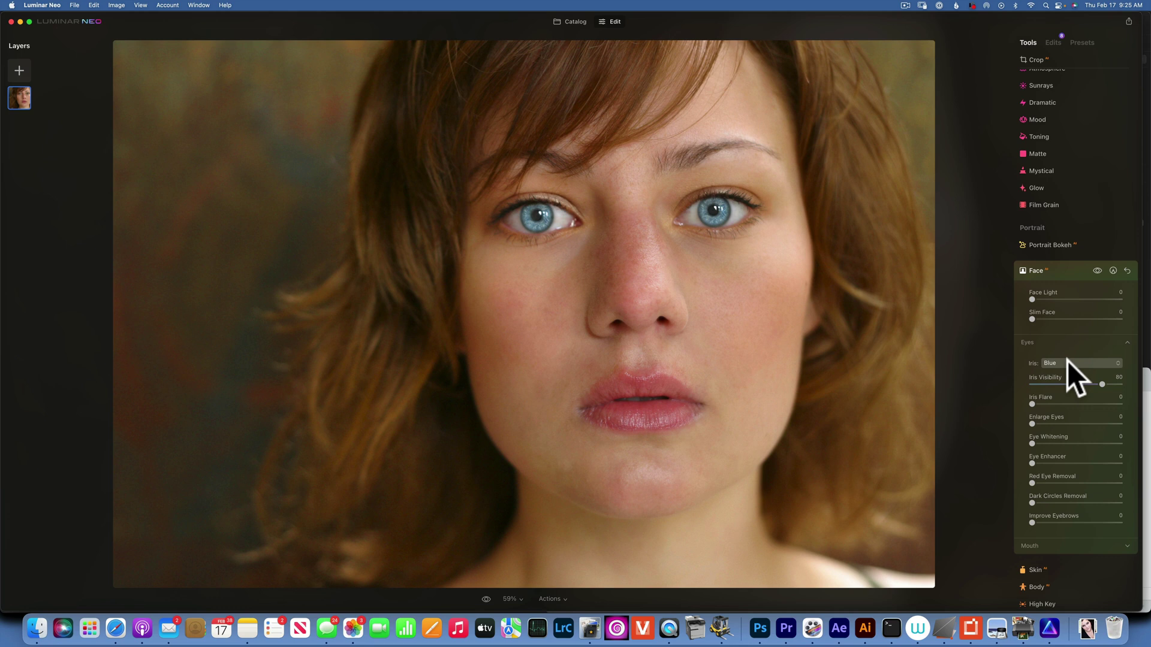
pyautogui.click(1067, 361)
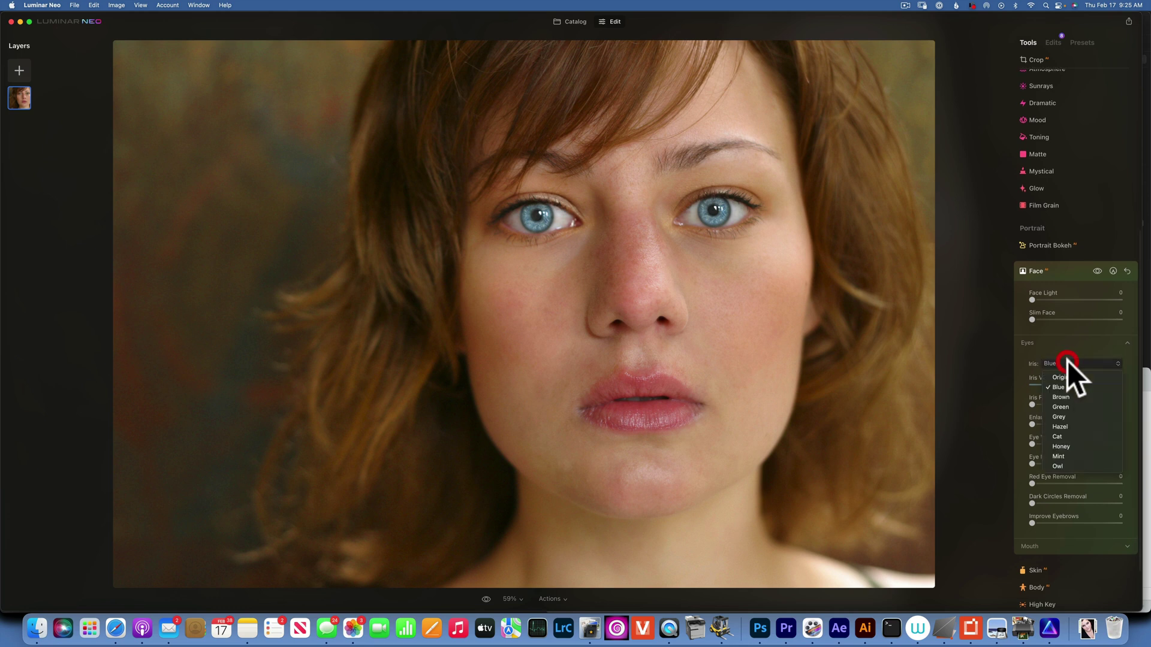
pyautogui.click(1068, 397)
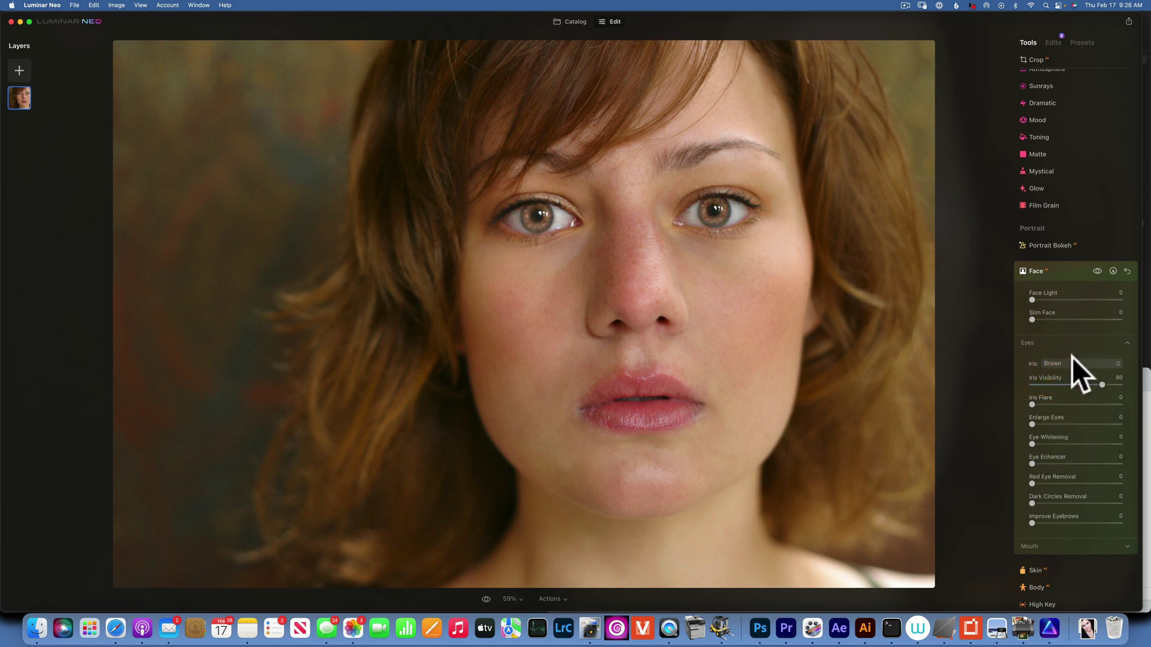
pyautogui.click(1070, 361)
pyautogui.click(1066, 405)
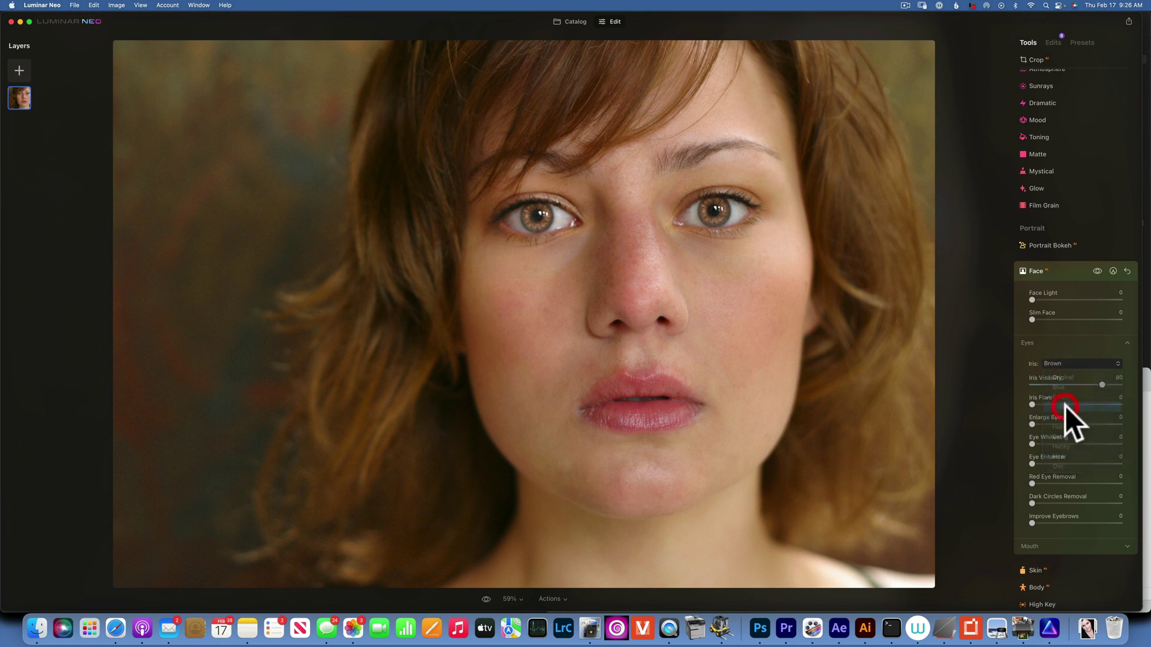
pyautogui.click(1081, 363)
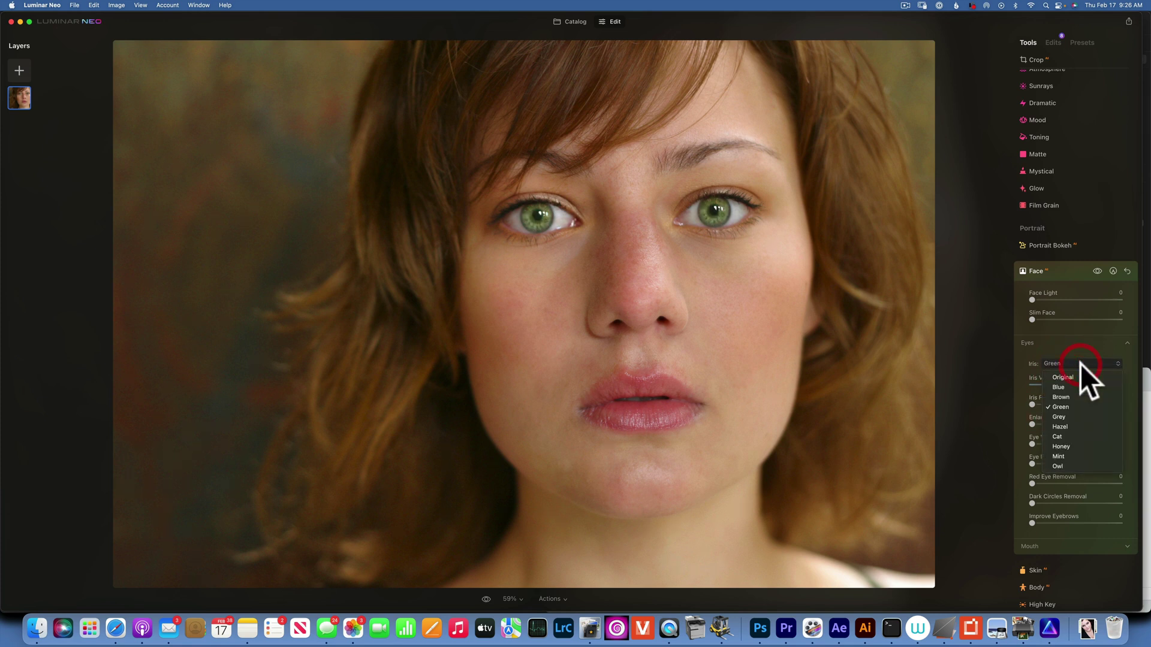
pyautogui.click(1069, 437)
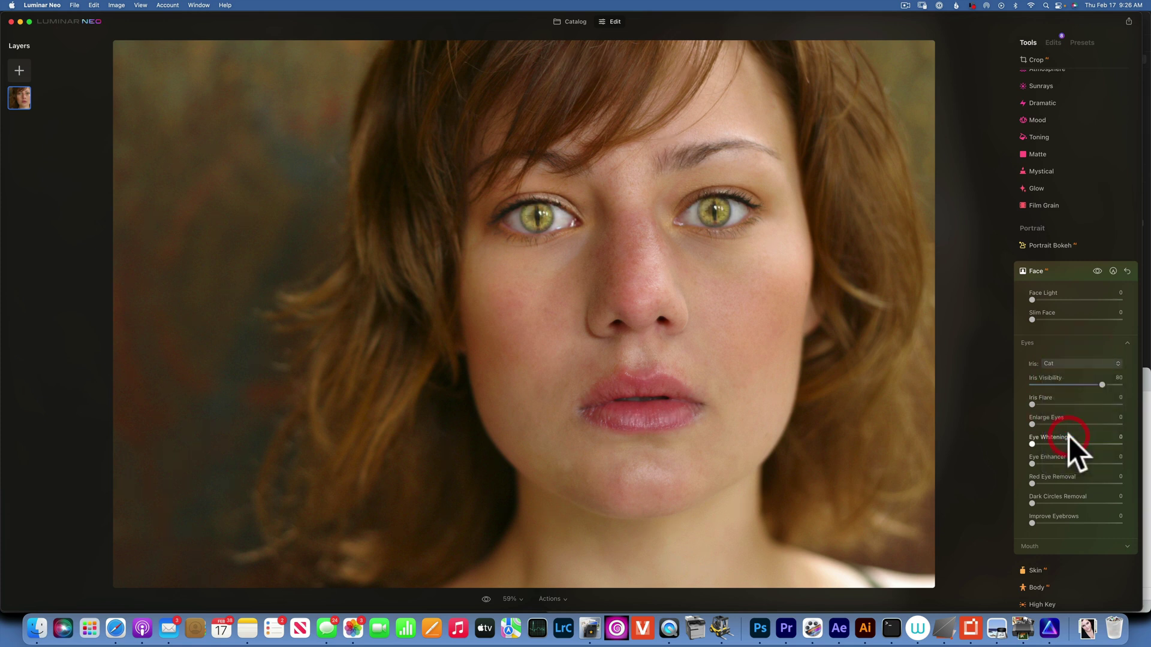
# Step: Try Owl as the iris type, switch to Blue and set Iris Visibility to 6
pyautogui.click(1071, 364)
pyautogui.click(1062, 466)
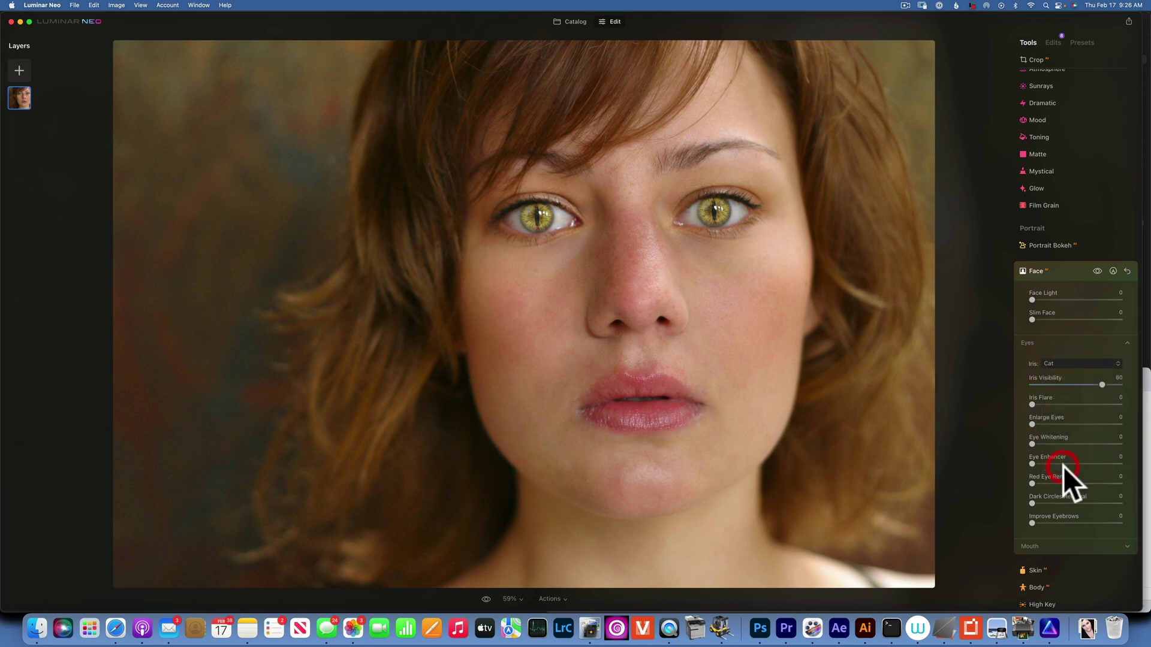
pyautogui.click(1067, 364)
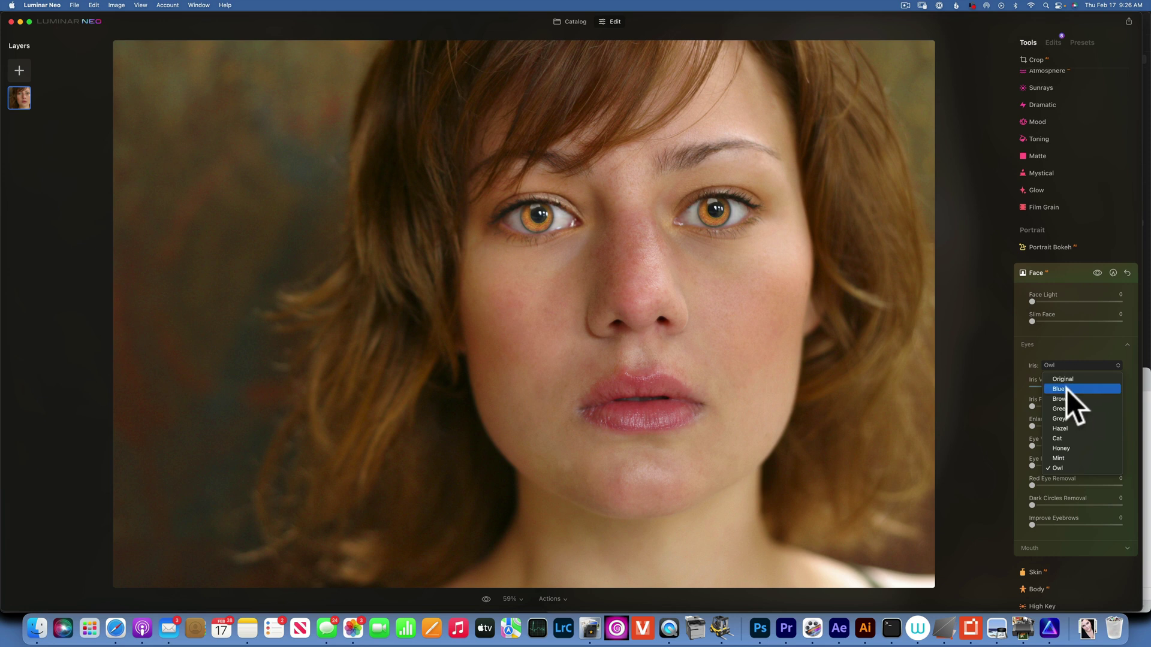
pyautogui.click(1067, 388)
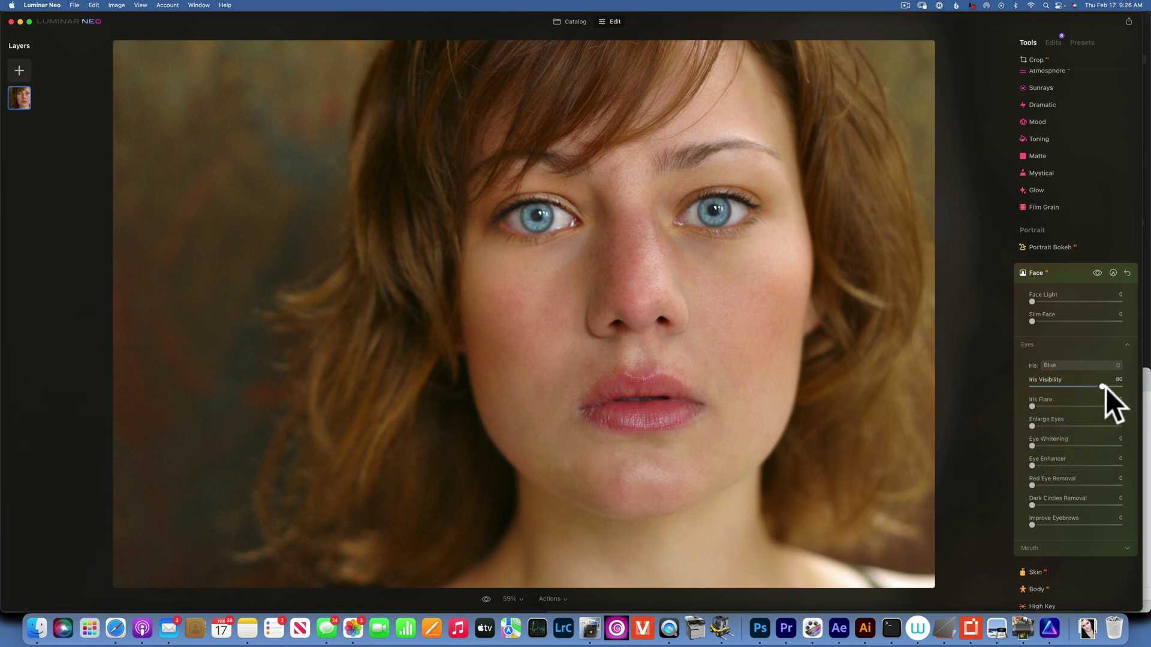
pyautogui.moveTo(1101, 384); pyautogui.dragTo(1001, 378)
pyautogui.moveTo(905, 374); pyautogui.dragTo(1030, 399)
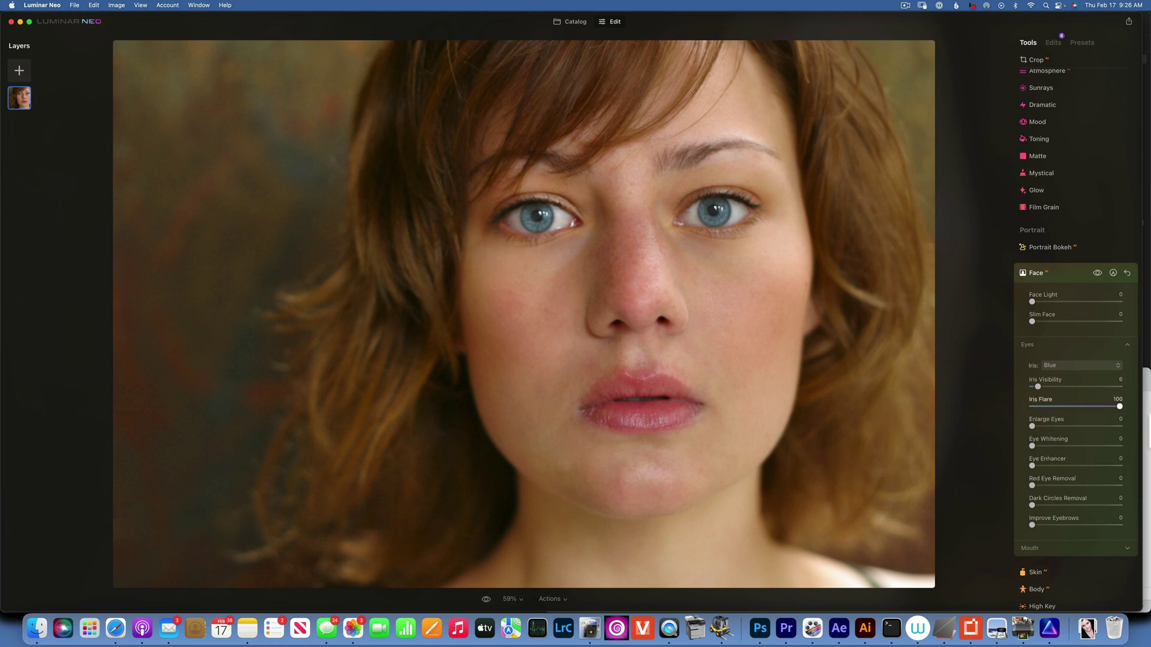
# Step: Try Iris Flare and Enlarge Eyes at 100 and reset both to 0
pyautogui.click(982, 413)
pyautogui.moveTo(1030, 426); pyautogui.dragTo(1120, 426)
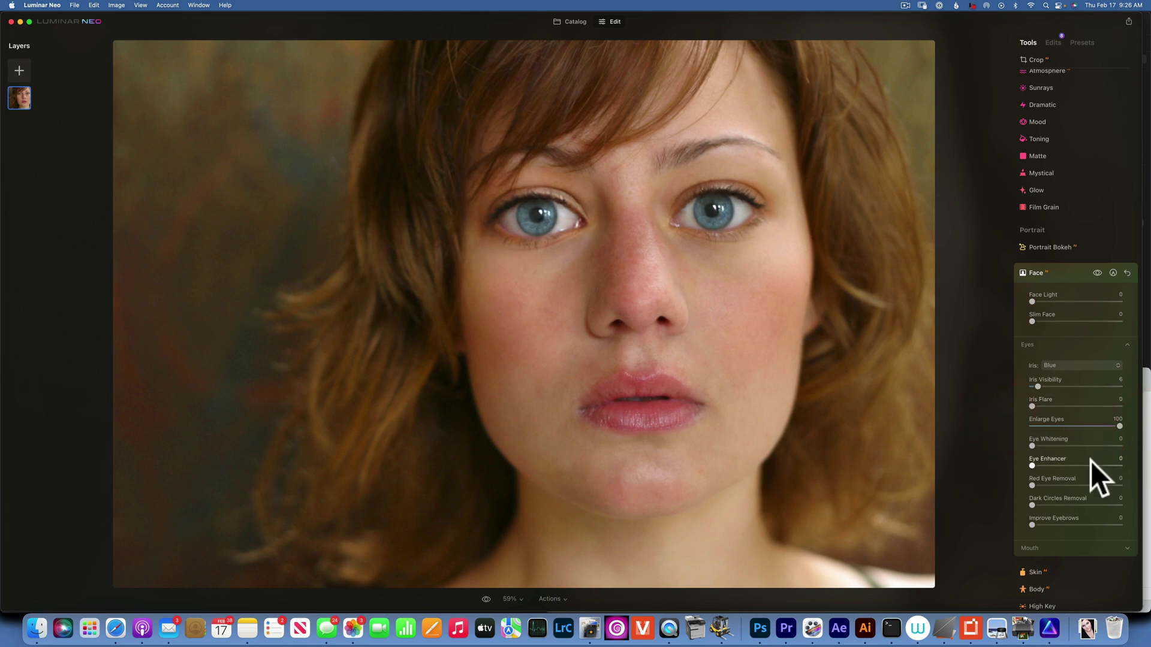
pyautogui.doubleClick(1119, 425)
pyautogui.click(971, 427)
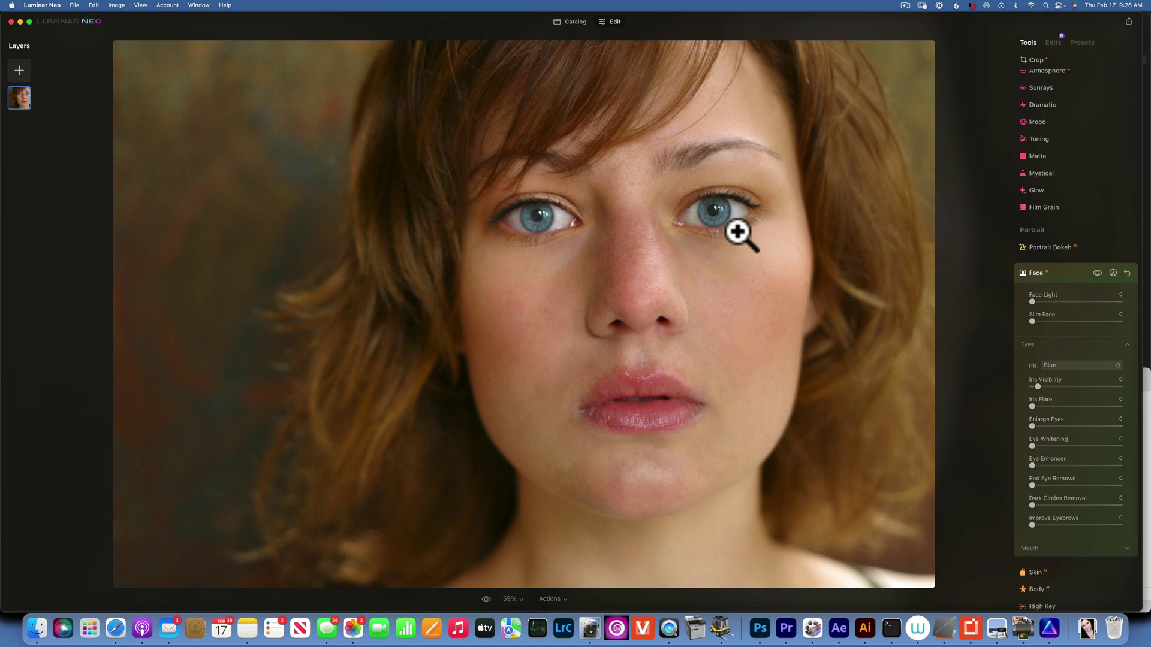
pyautogui.click(1018, 427)
pyautogui.moveTo(1034, 426); pyautogui.dragTo(1005, 432)
# Step: Set Eye Whitening to 5 and Eye Enhancer to 12 in the Face adjustment
pyautogui.moveTo(1070, 446); pyautogui.dragTo(1037, 445)
pyautogui.moveTo(1031, 465); pyautogui.dragTo(1136, 466)
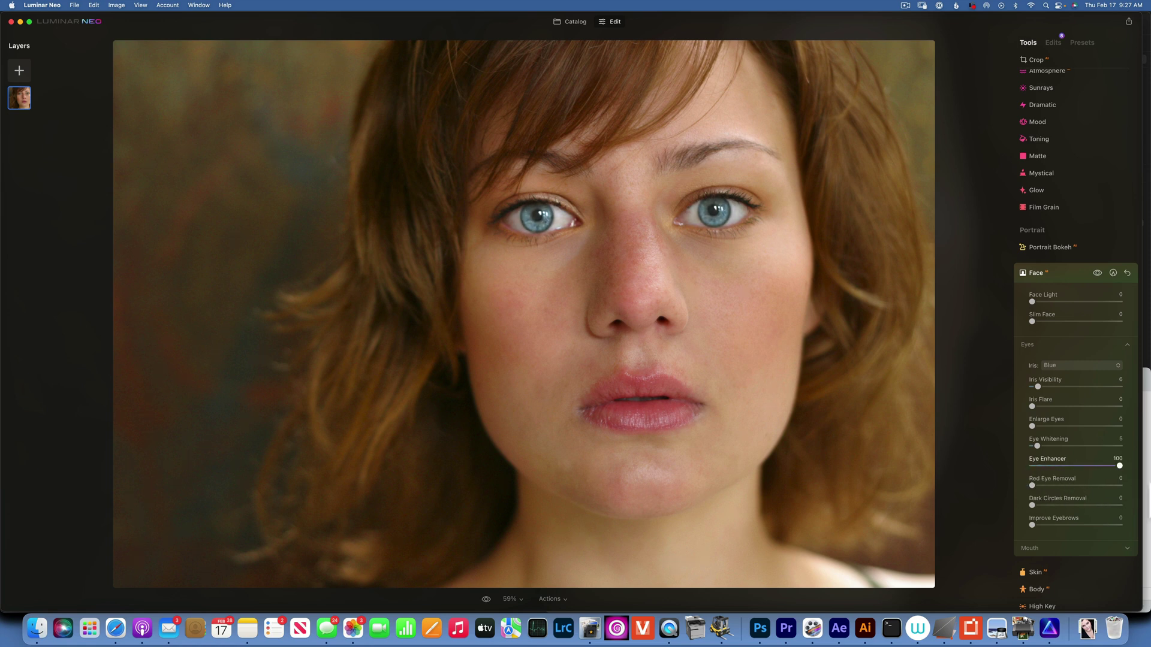
pyautogui.moveTo(1119, 465); pyautogui.dragTo(1089, 465)
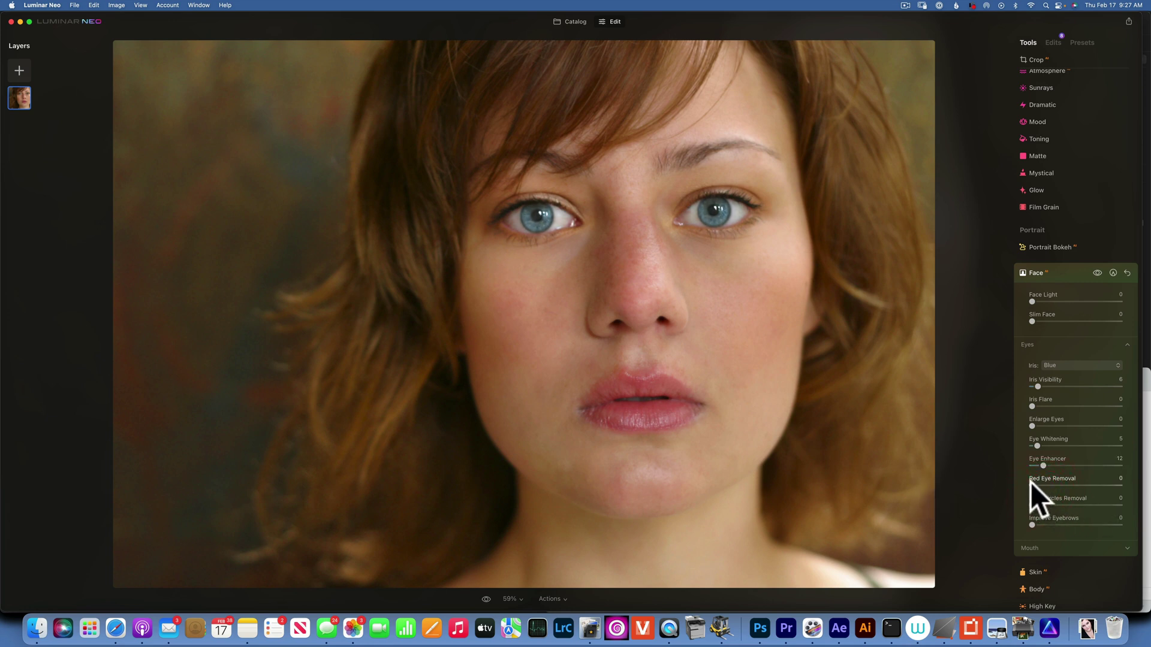
# Step: Leave Red Eye Removal at 0, and set Dark Circles Removal to 100 and Improve Eyebrows to 44
pyautogui.moveTo(1031, 484); pyautogui.dragTo(904, 477)
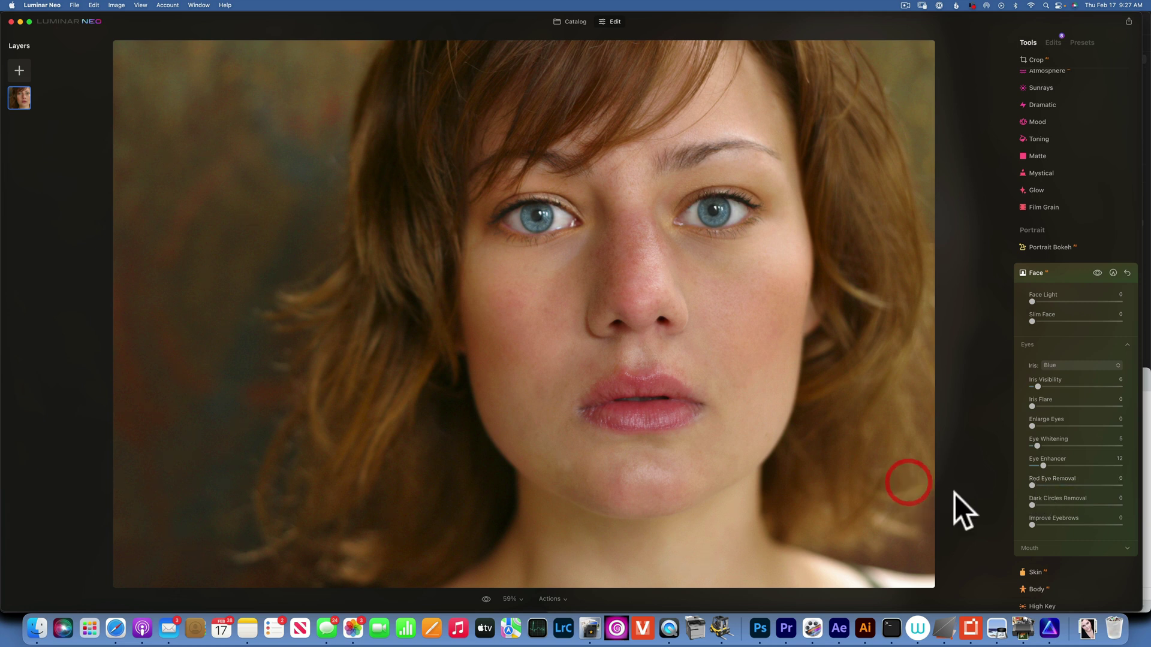
pyautogui.moveTo(1031, 503); pyautogui.dragTo(1148, 505)
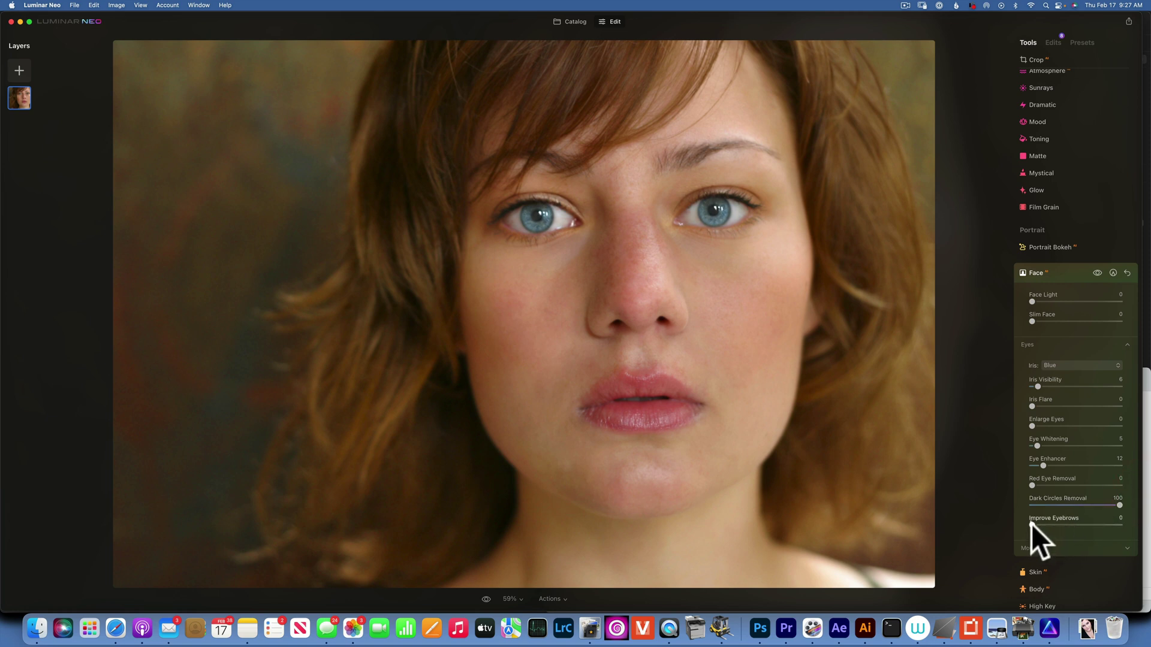
pyautogui.moveTo(1031, 524); pyautogui.dragTo(1071, 525)
# Step: Set Lips Saturation to 33, Lips Redness to 26 and Lips Darkening to 27 in the Face adjustment's mouth settings
pyautogui.scroll(-2, 1070, 523)
pyautogui.click(1128, 483)
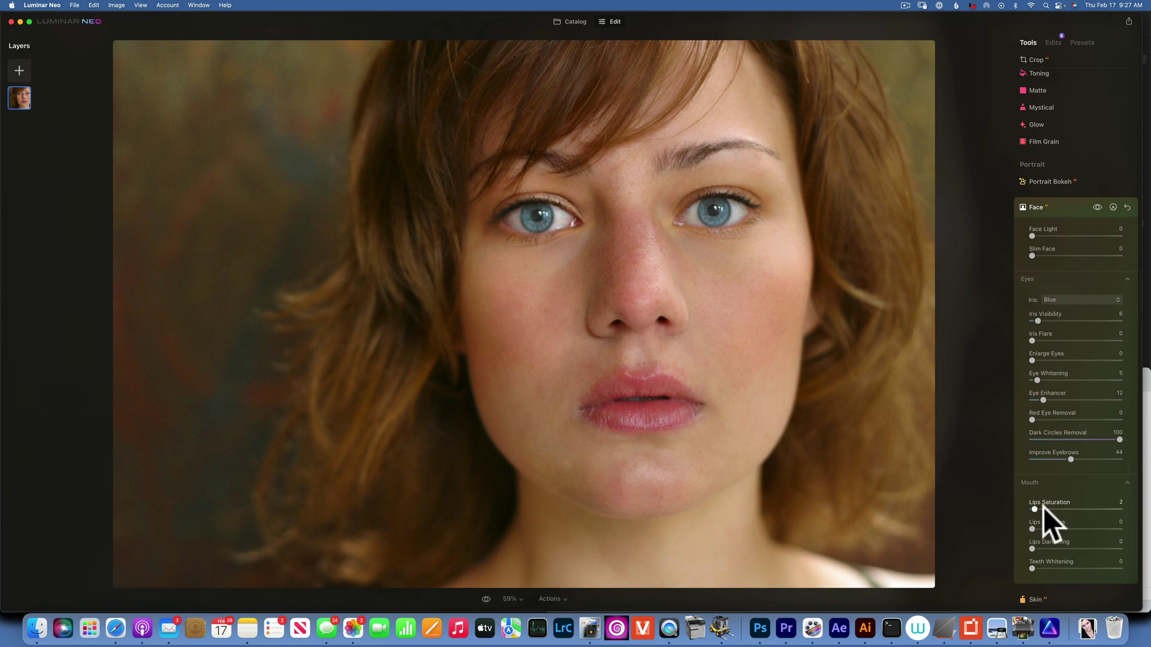
pyautogui.moveTo(1068, 508); pyautogui.dragTo(1060, 529)
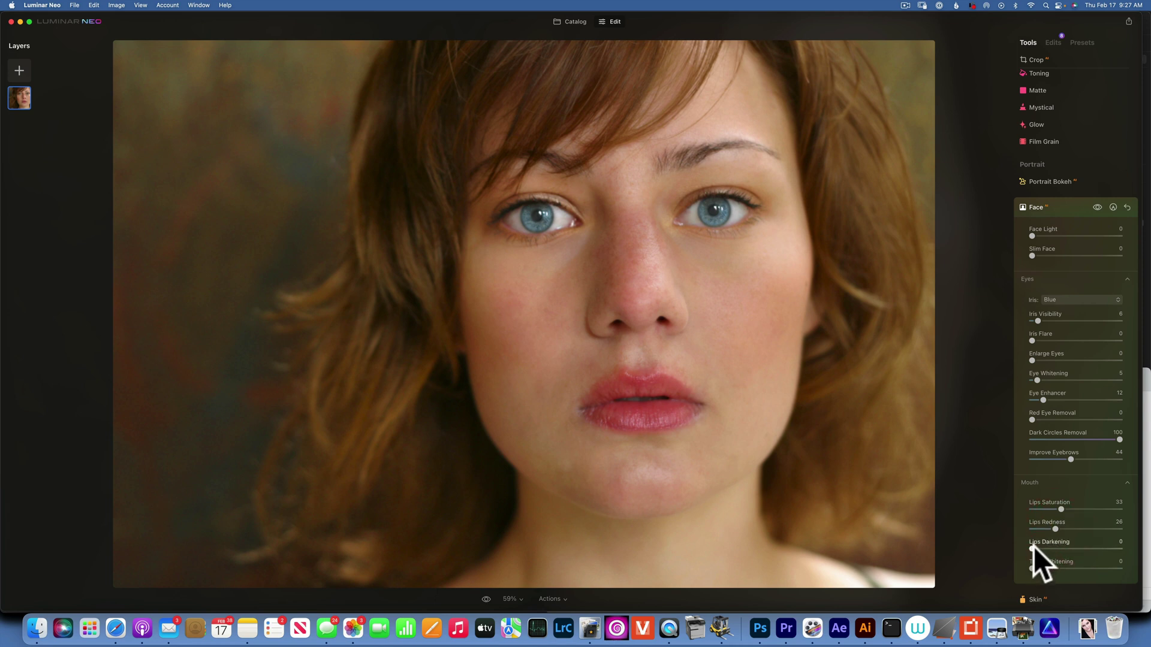
pyautogui.moveTo(1057, 549); pyautogui.dragTo(1056, 549)
pyautogui.scroll(-3, 1063, 502)
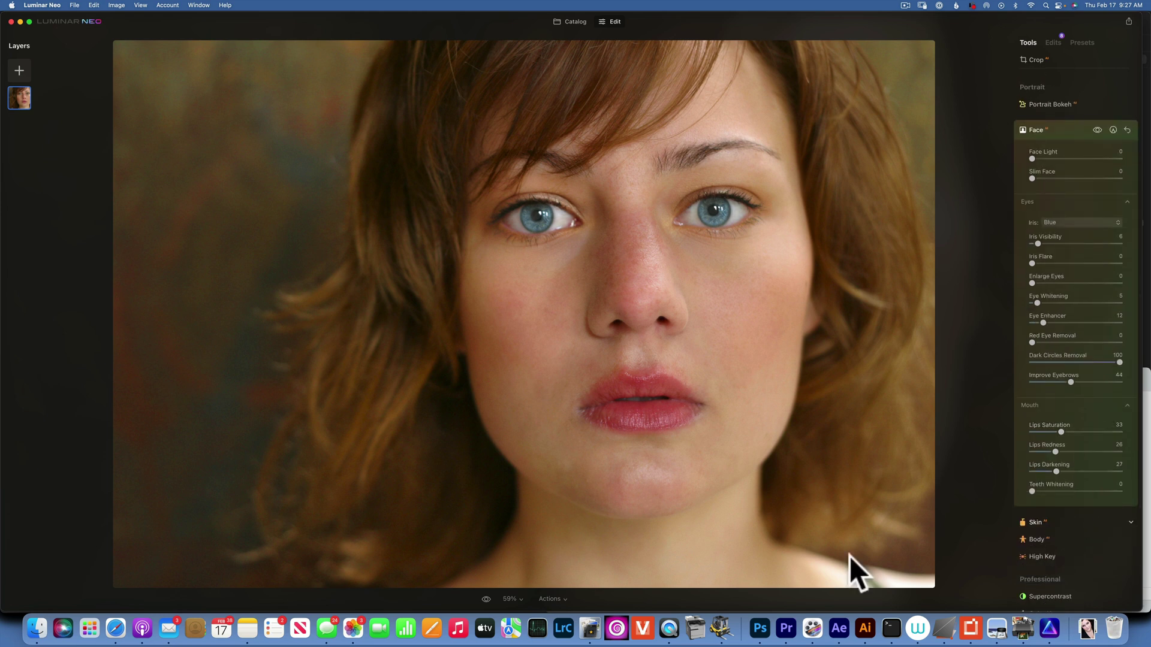
# Step: Compare the portrait with its enhanced eyes and lips against the original photo
pyautogui.click(486, 598)
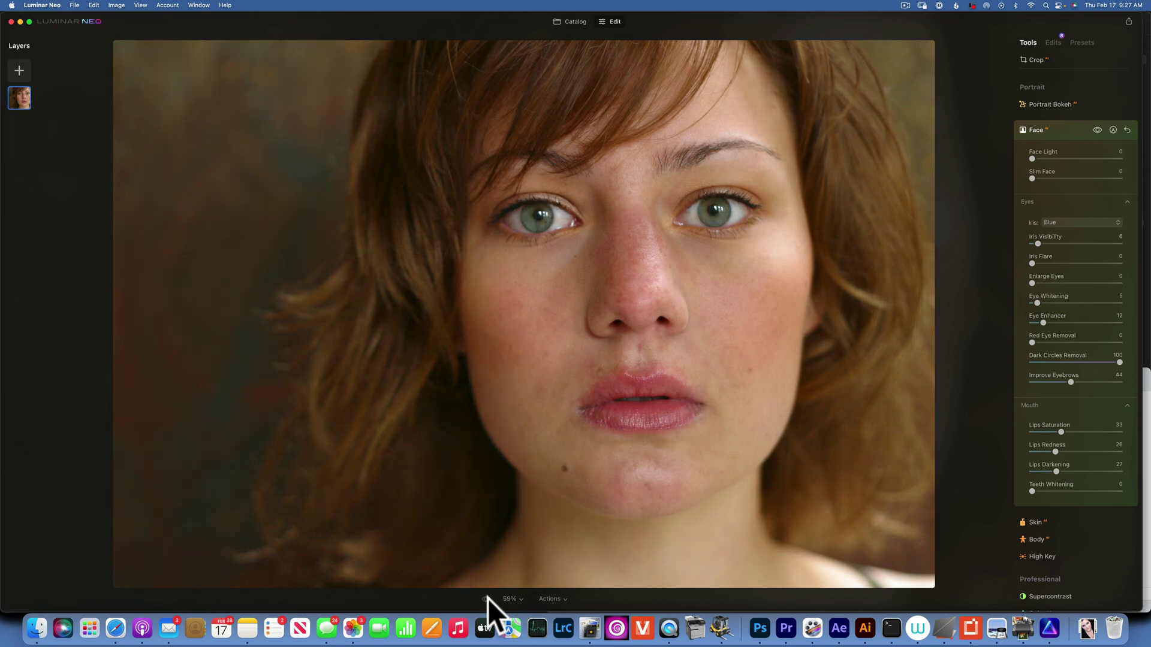
pyautogui.click(486, 598)
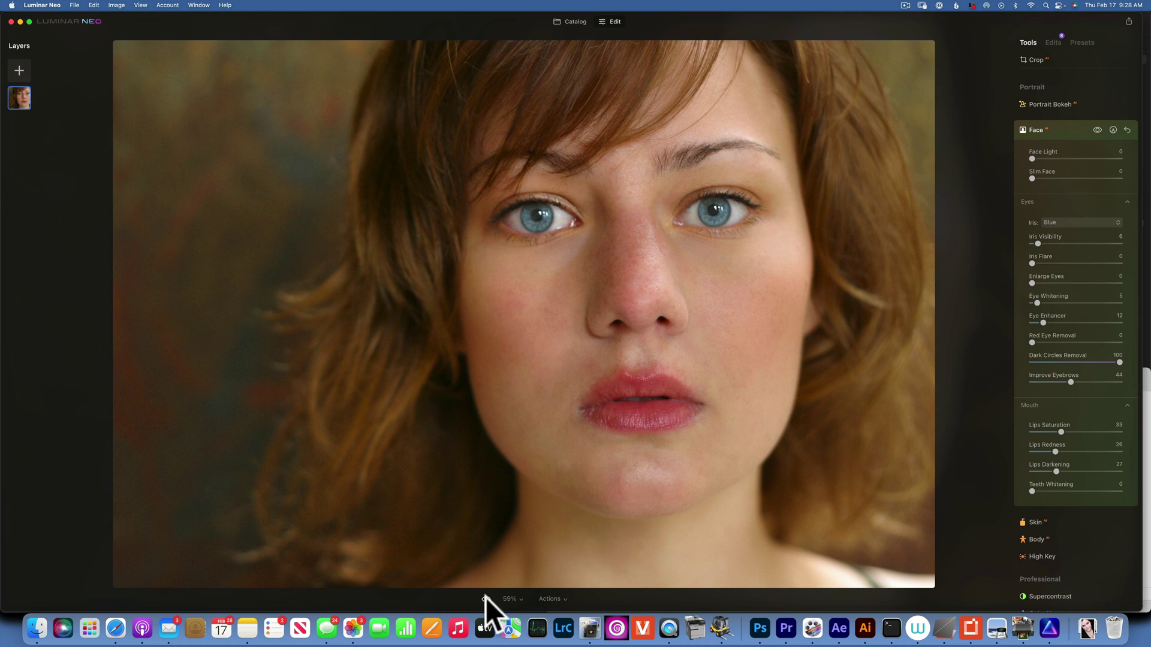
pyautogui.click(486, 598)
pyautogui.click(485, 598)
# Step: In the mask of the latest Face edit, erase over both irises at Strength 50 to tone down the blue
pyautogui.click(1055, 41)
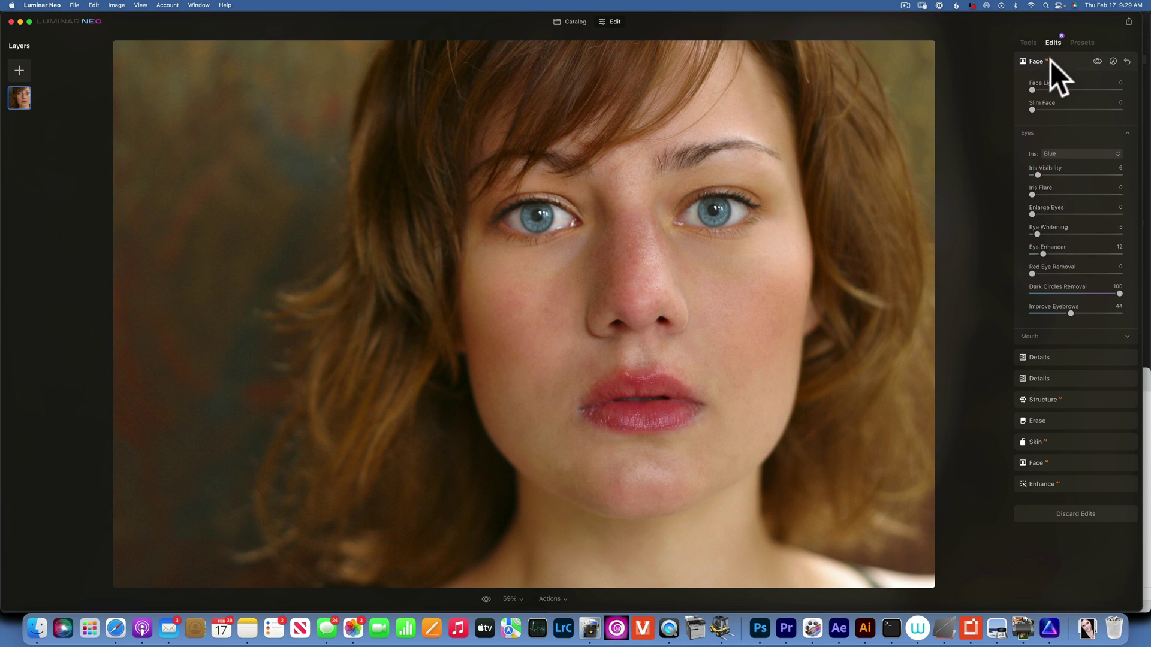
pyautogui.click(1113, 61)
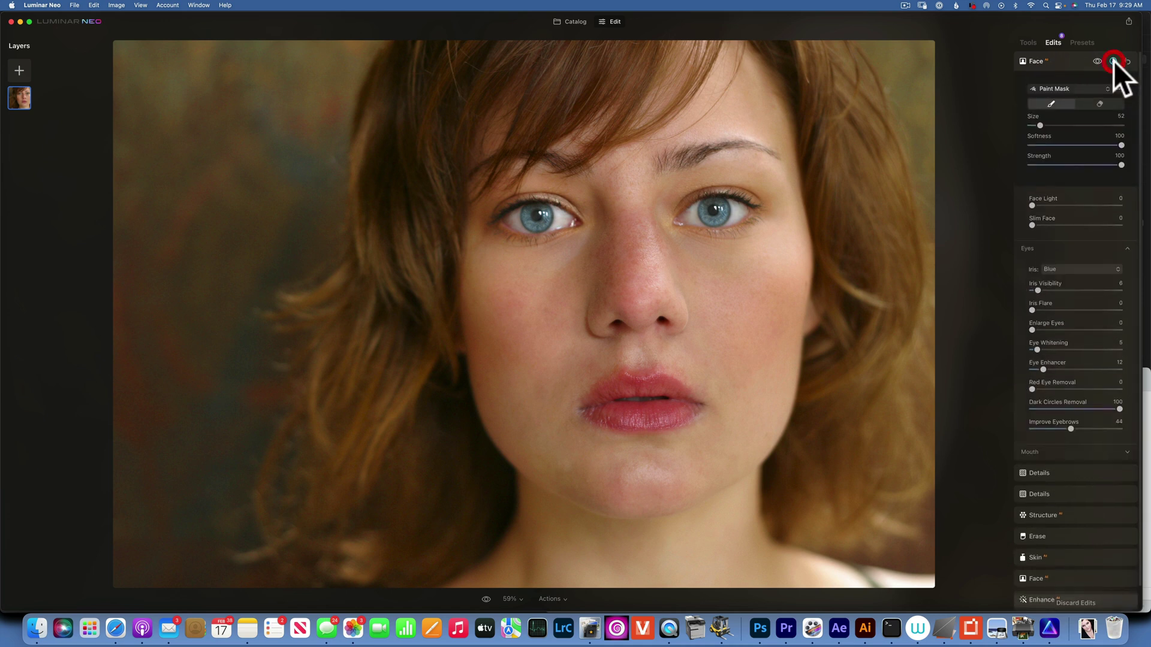
pyautogui.click(1102, 103)
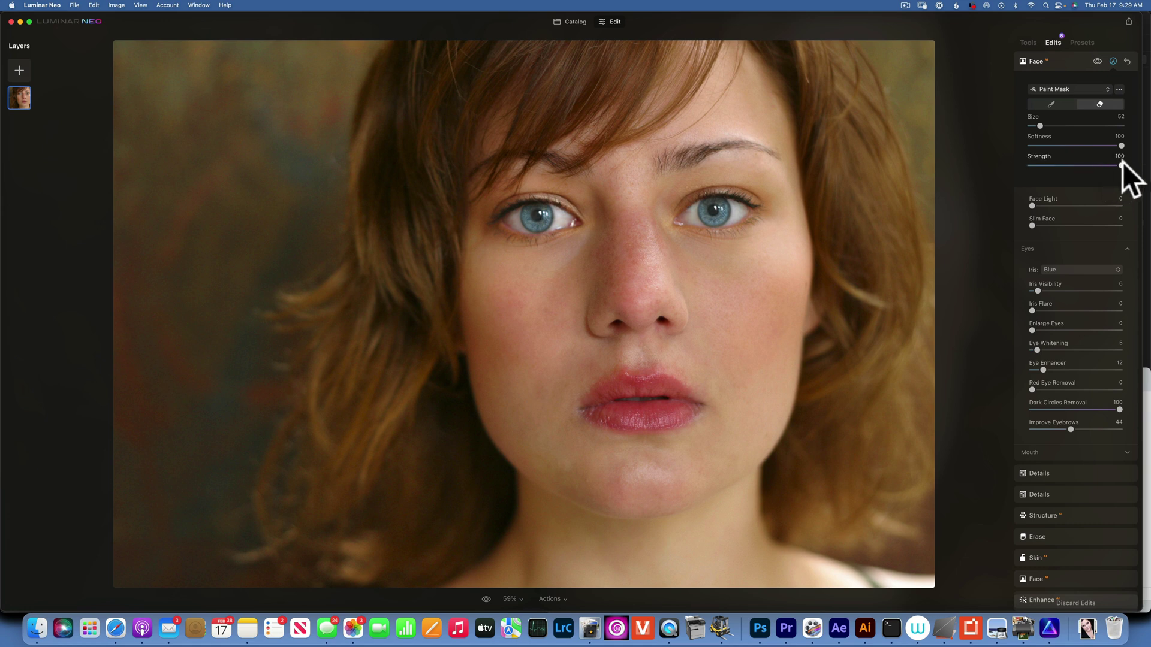
pyautogui.moveTo(1121, 164); pyautogui.dragTo(1071, 163)
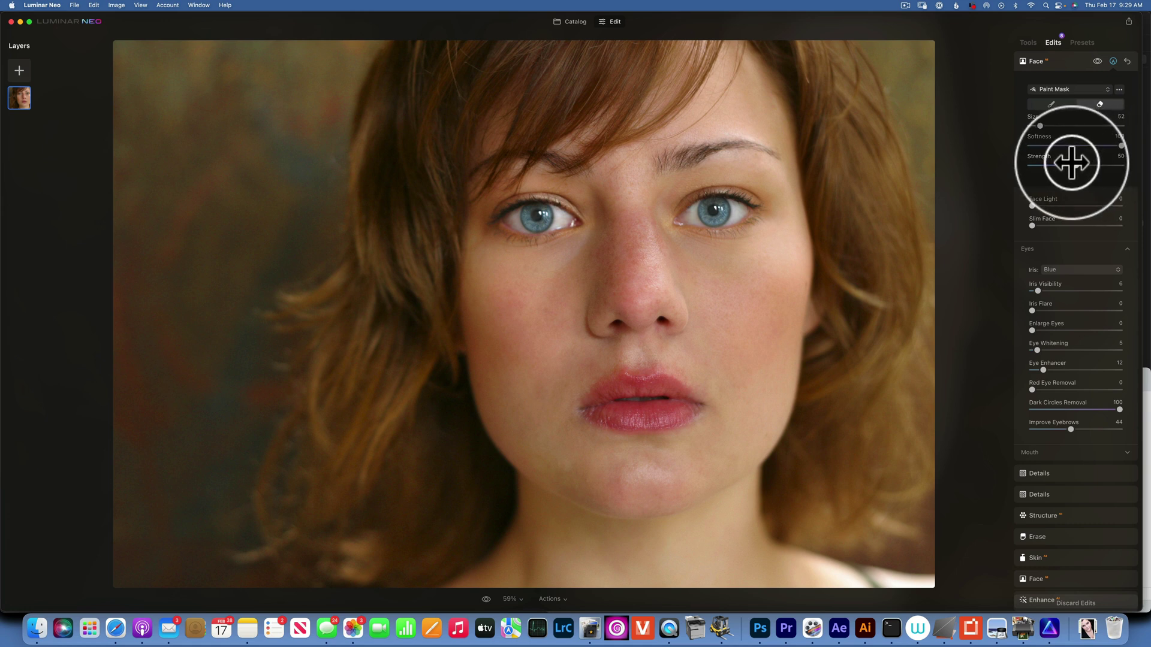
pyautogui.moveTo(714, 204)
pyautogui.mouseDown()
pyautogui.moveTo(706, 216)
pyautogui.moveTo(725, 211)
pyautogui.moveTo(706, 214)
pyautogui.mouseUp()
pyautogui.moveTo(547, 219)
pyautogui.mouseDown()
pyautogui.moveTo(542, 210)
pyautogui.moveTo(524, 224)
pyautogui.moveTo(537, 203)
pyautogui.mouseUp()
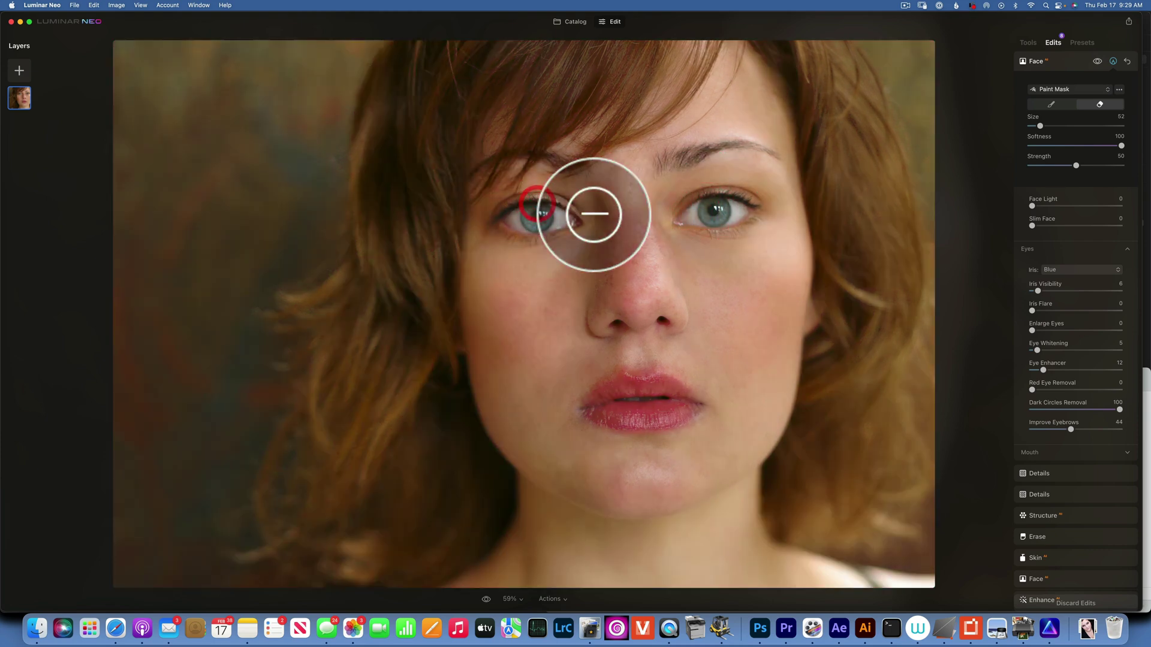
# Step: Check the portrait with the masked Face edit and compare the finished retouch with the original
pyautogui.click(1097, 58)
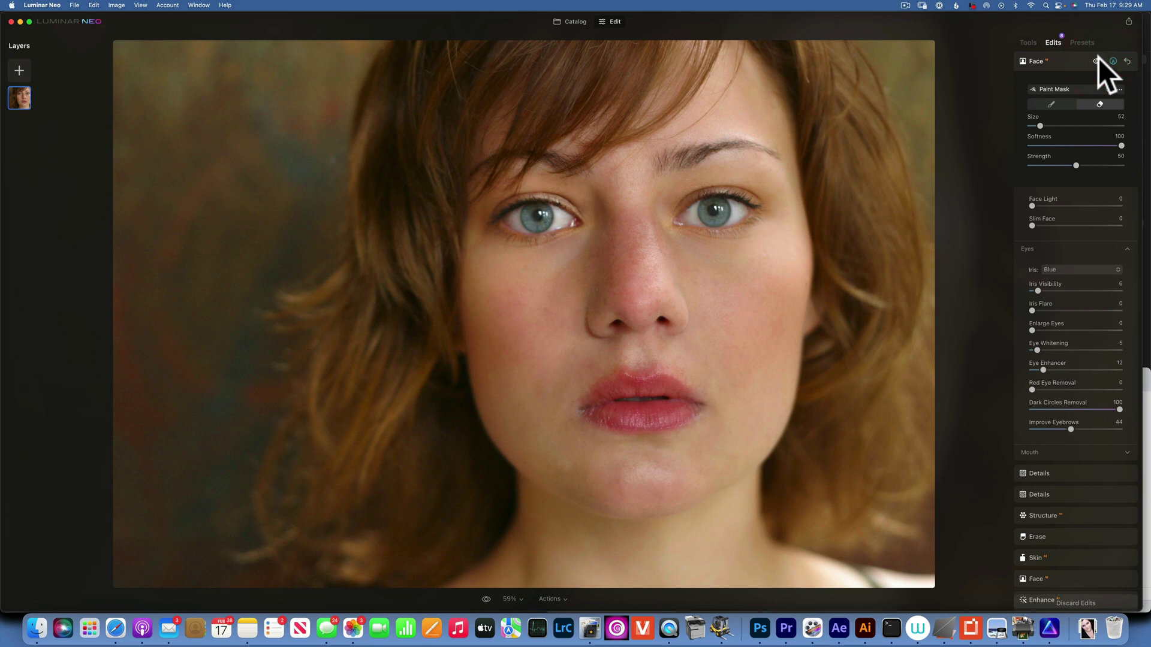
pyautogui.click(486, 598)
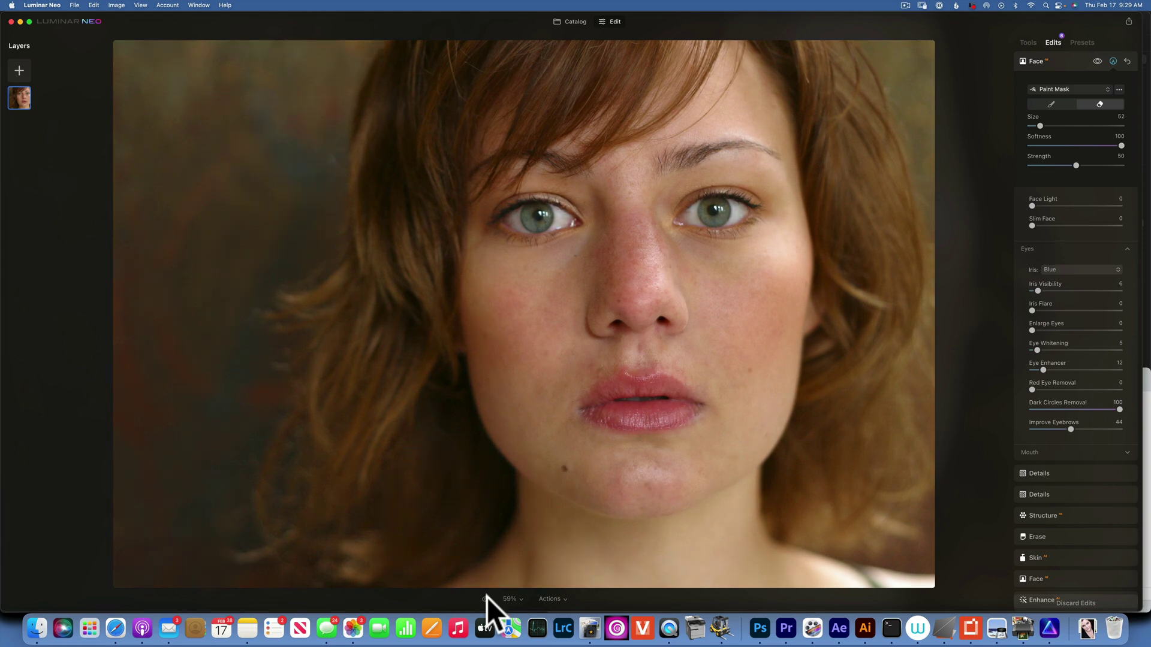
pyautogui.click(485, 598)
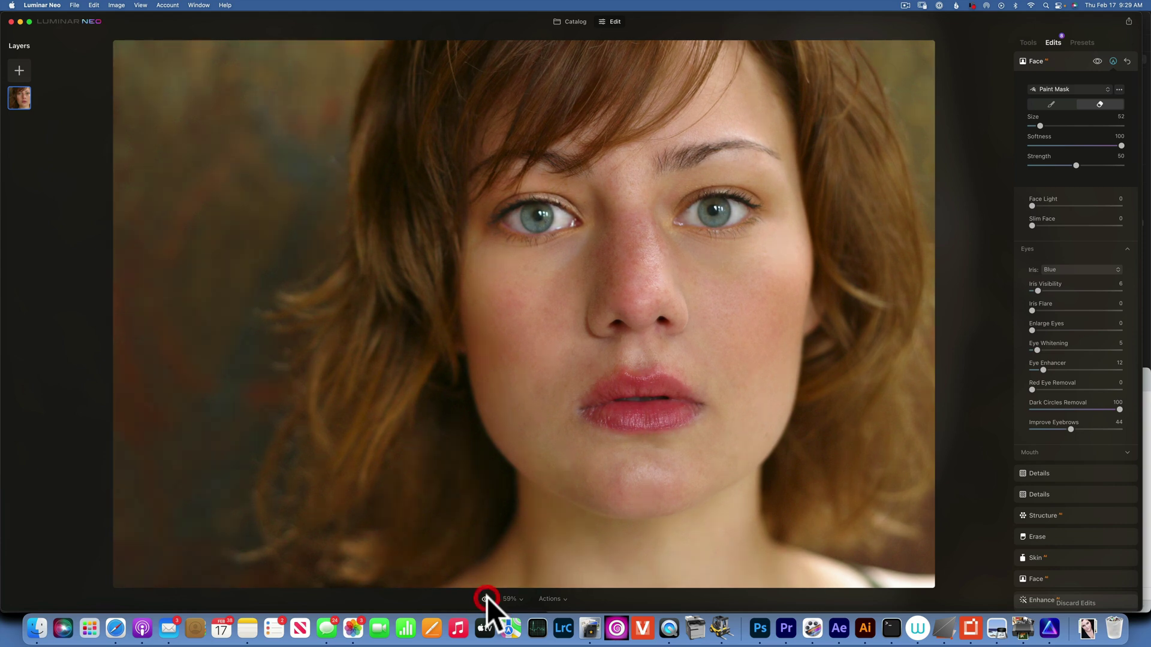
pyautogui.click(486, 598)
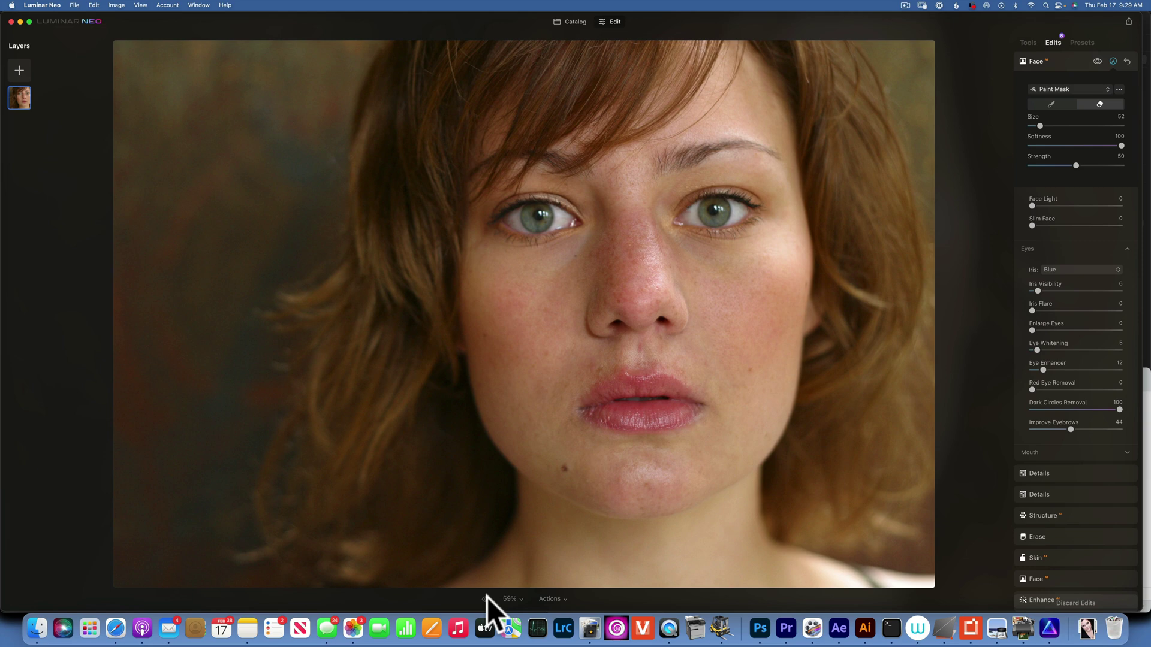
pyautogui.click(486, 598)
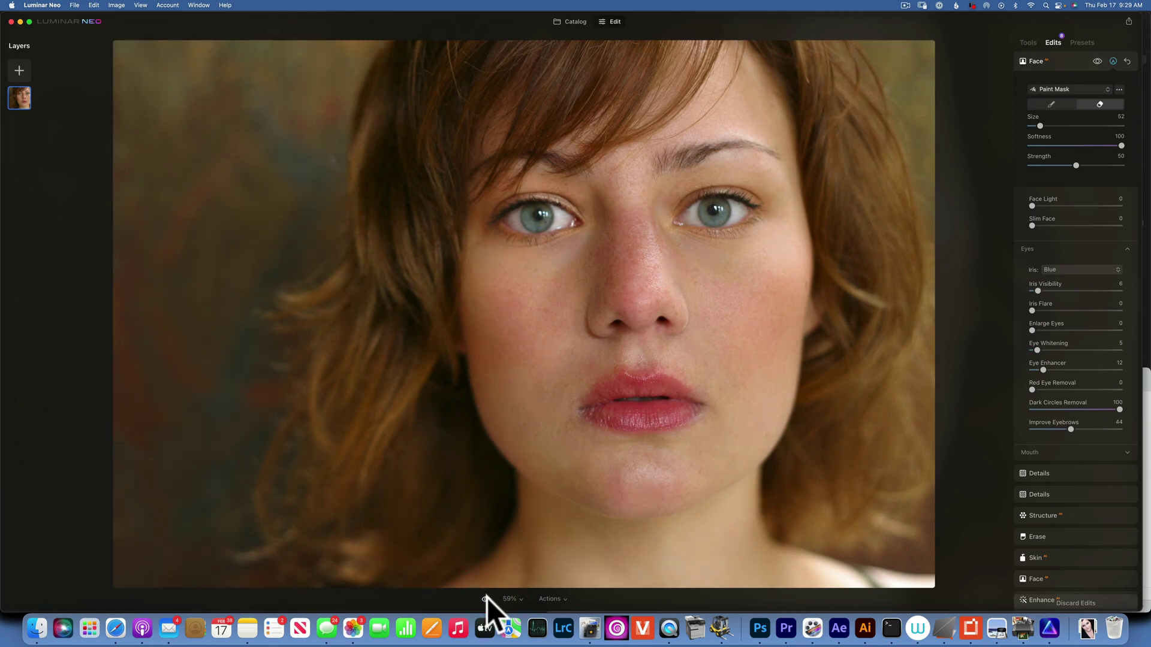
# Step: From the catalog, open the portrait of the man resting his face on his fist for editing
pyautogui.click(578, 21)
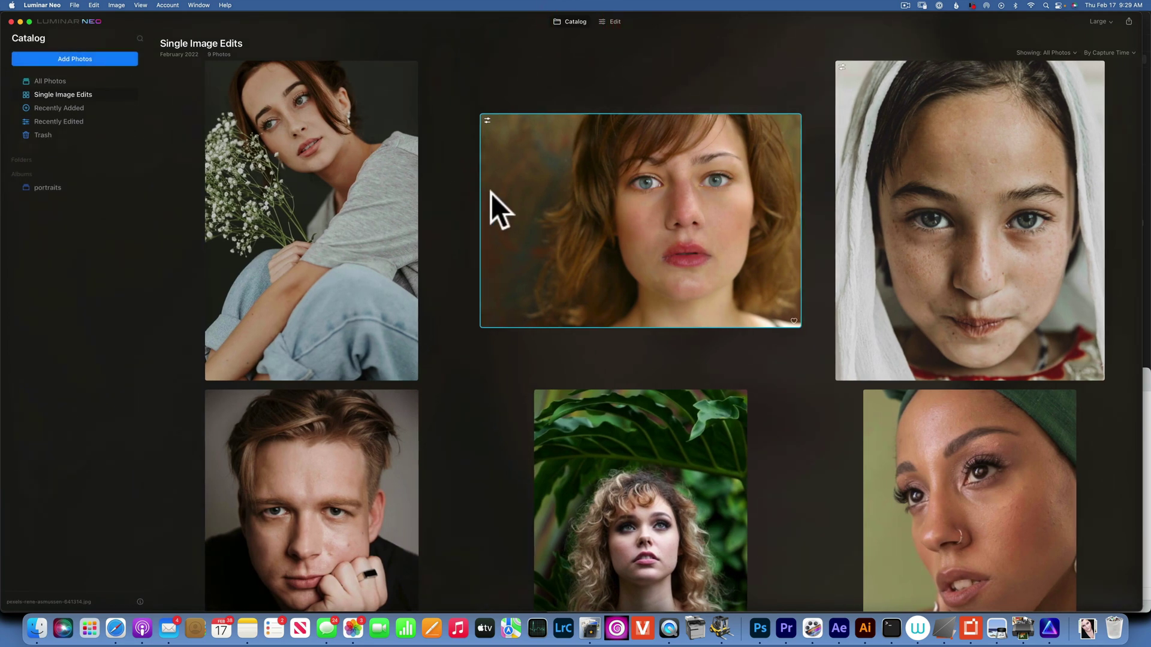
pyautogui.scroll(-5, 491, 193)
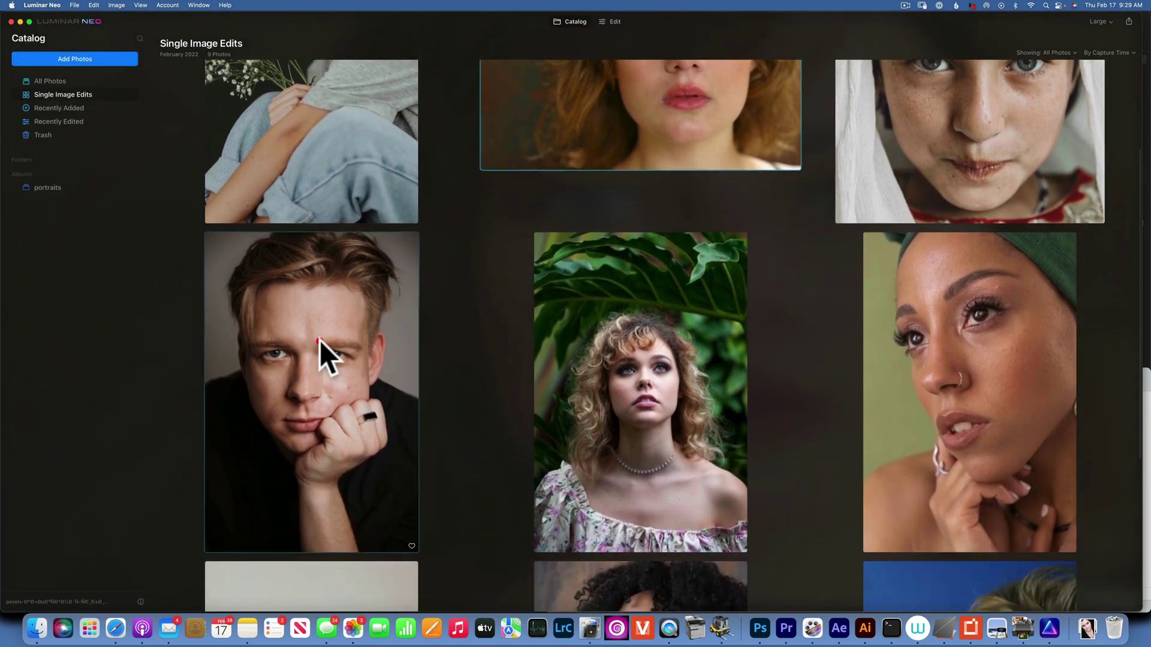
pyautogui.doubleClick(319, 340)
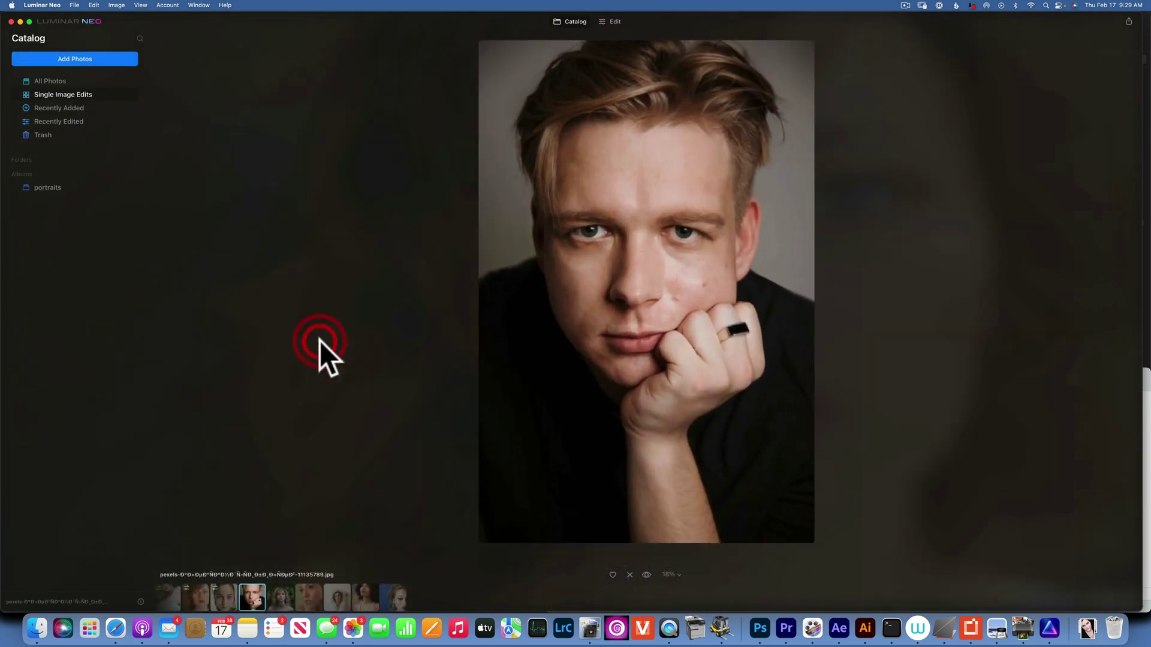
pyautogui.click(615, 21)
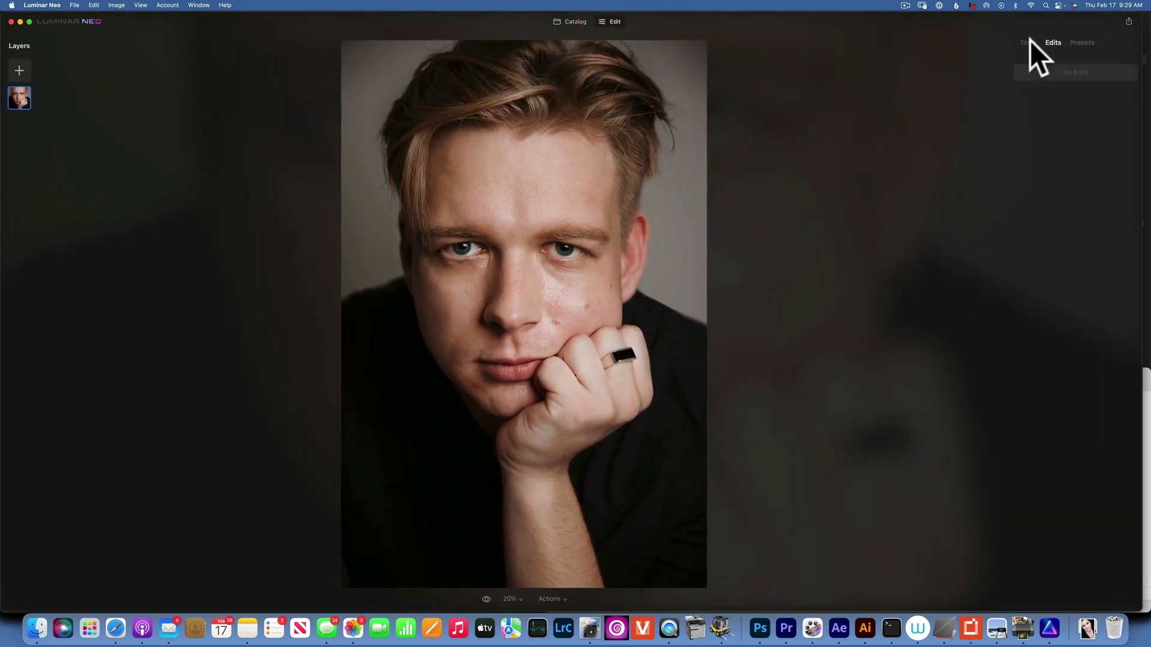
# Step: Enhance the man's portrait with Accent at 37
pyautogui.click(1029, 41)
pyautogui.click(1046, 84)
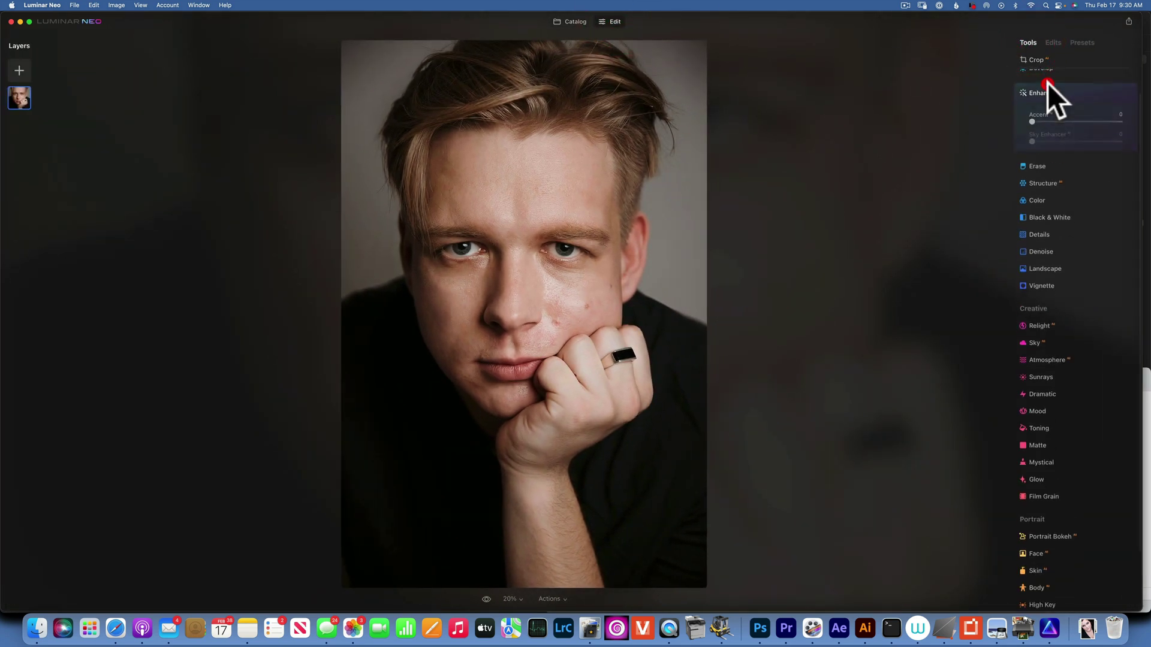
pyautogui.moveTo(1031, 122); pyautogui.dragTo(1074, 123)
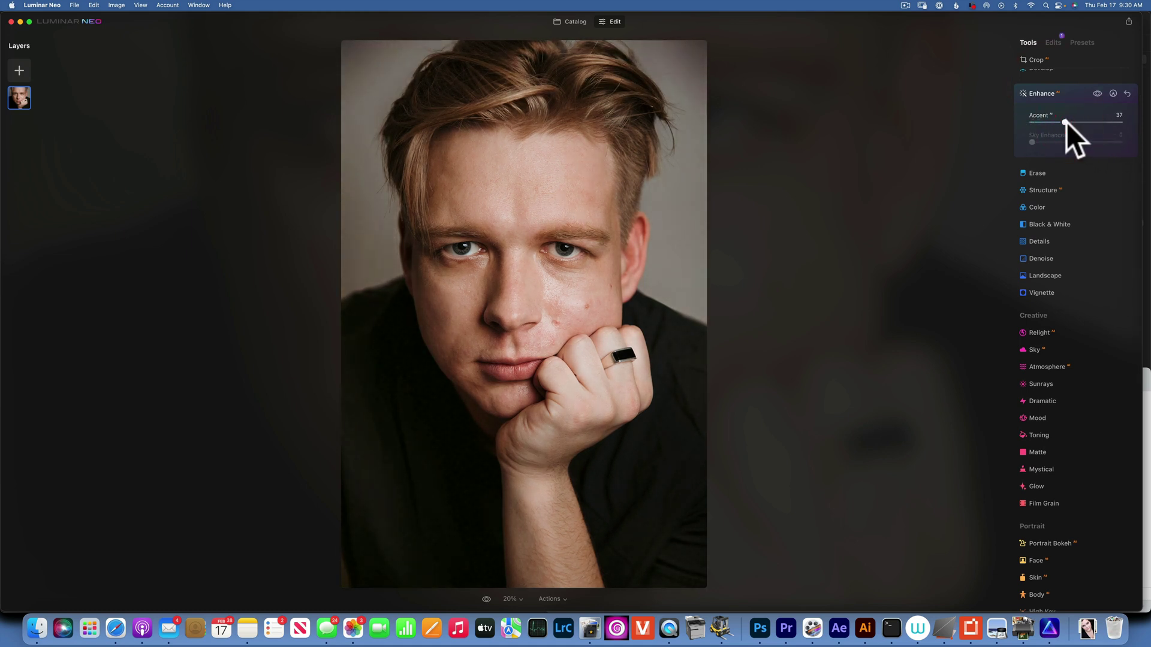
# Step: Smooth the man's skin with a Skin edit at Amount 30 and Shine Removal 100, with Skin Defects Removal enabled
pyautogui.scroll(-3, 1047, 408)
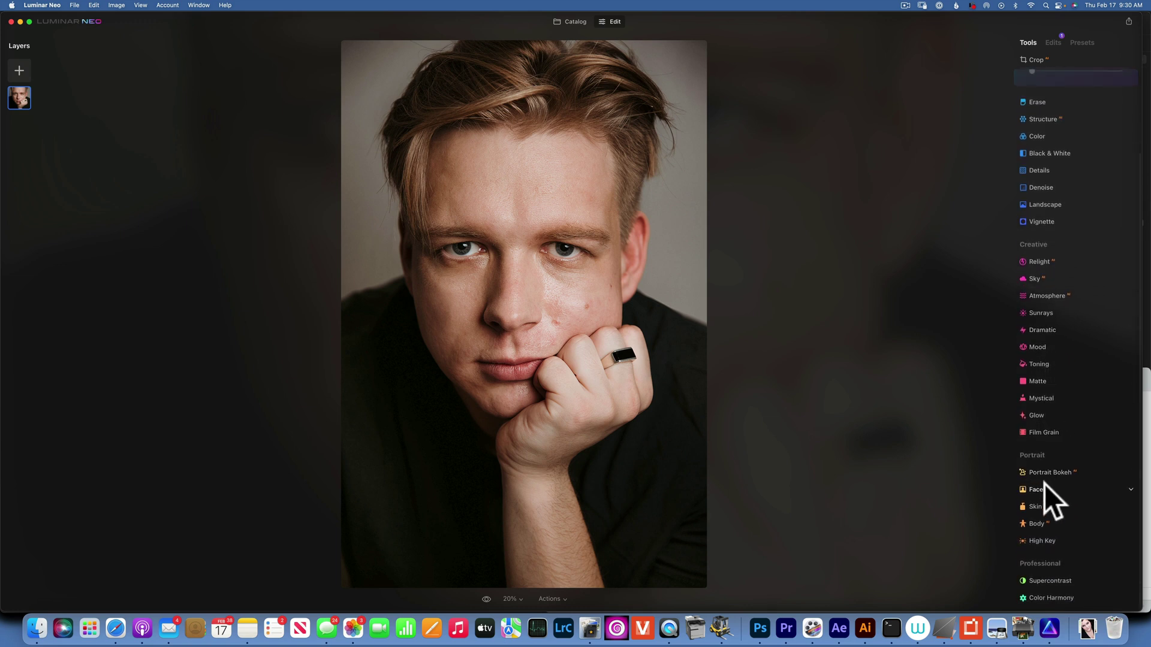
pyautogui.click(1044, 486)
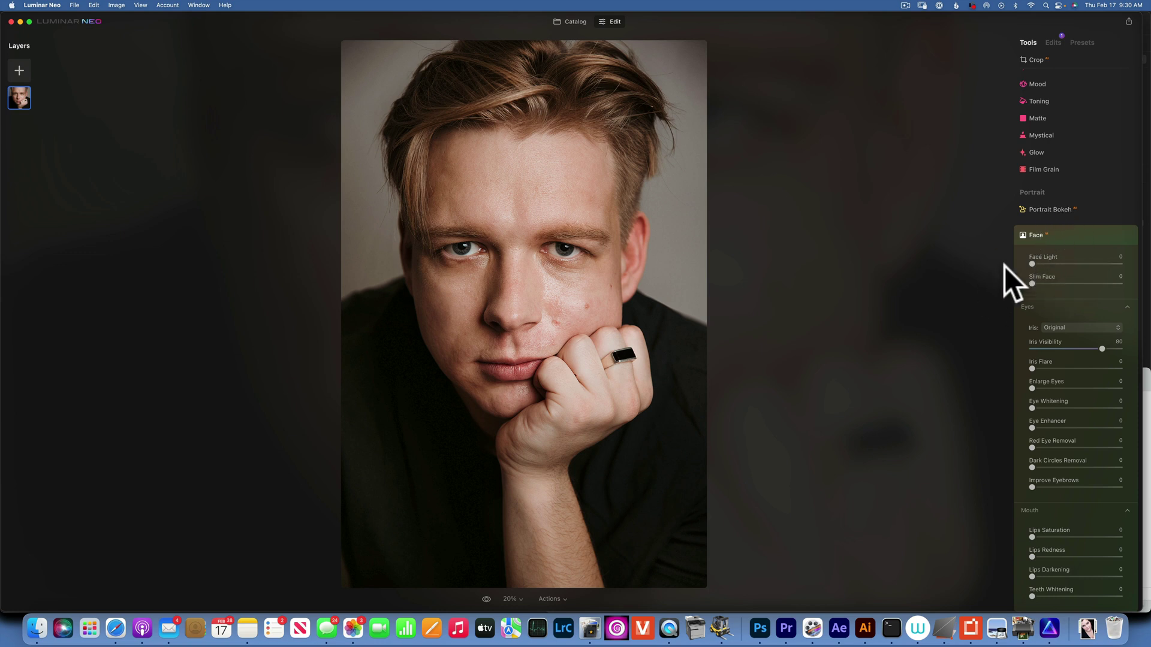
pyautogui.scroll(-5, 1063, 312)
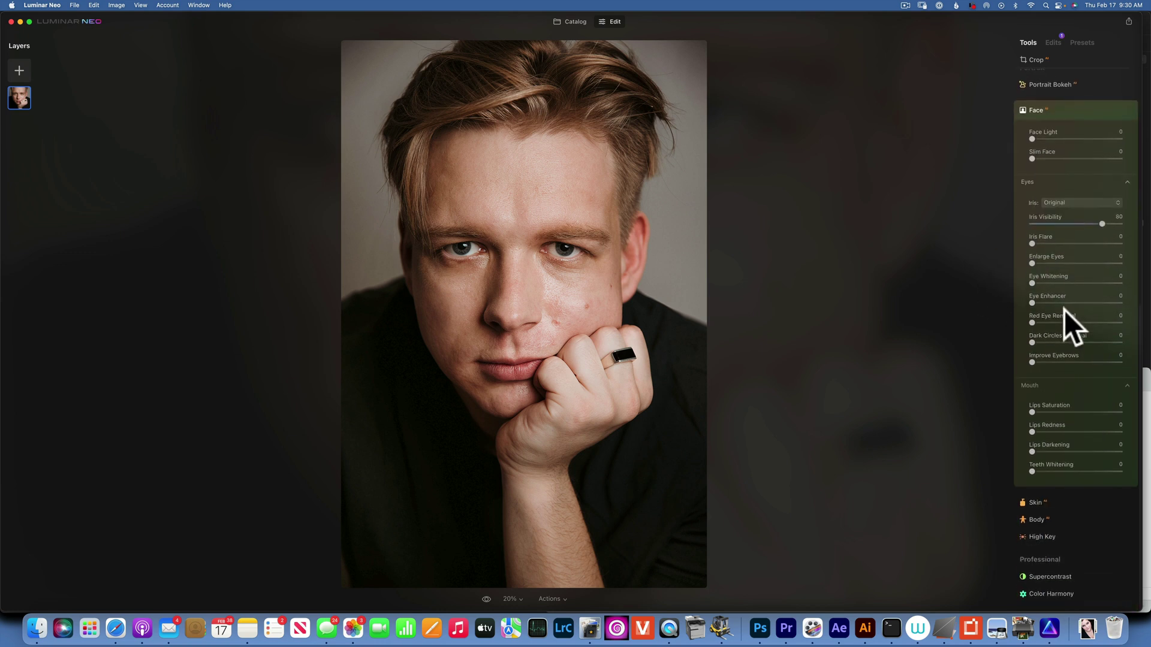
pyautogui.click(1040, 506)
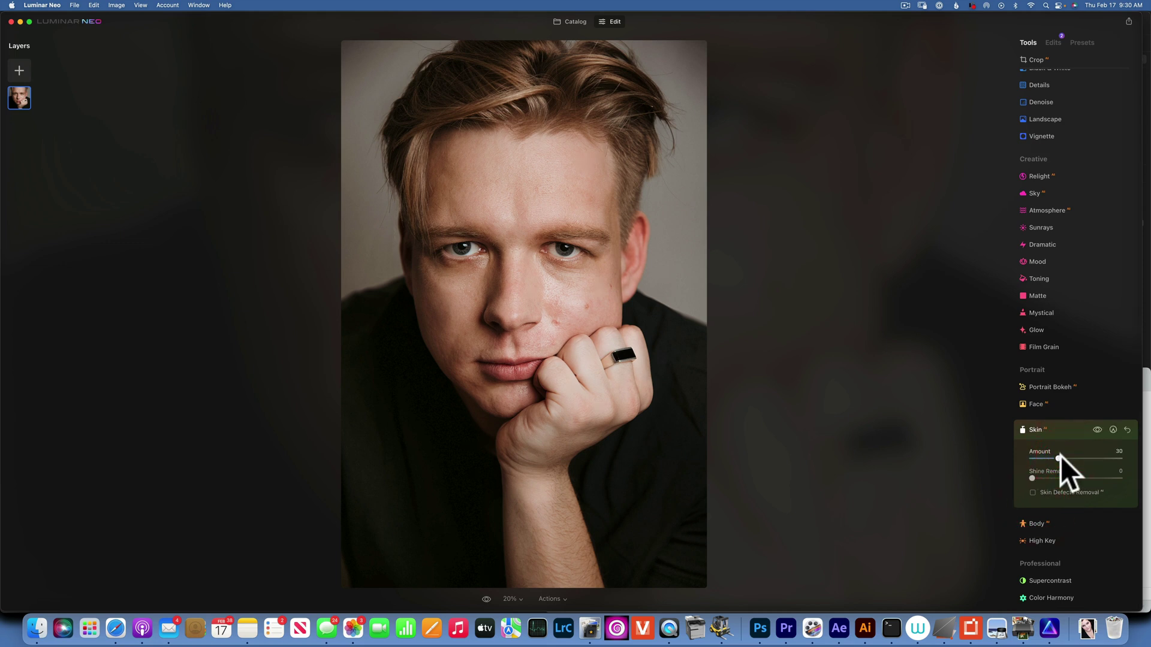
pyautogui.moveTo(1031, 476); pyautogui.dragTo(1130, 478)
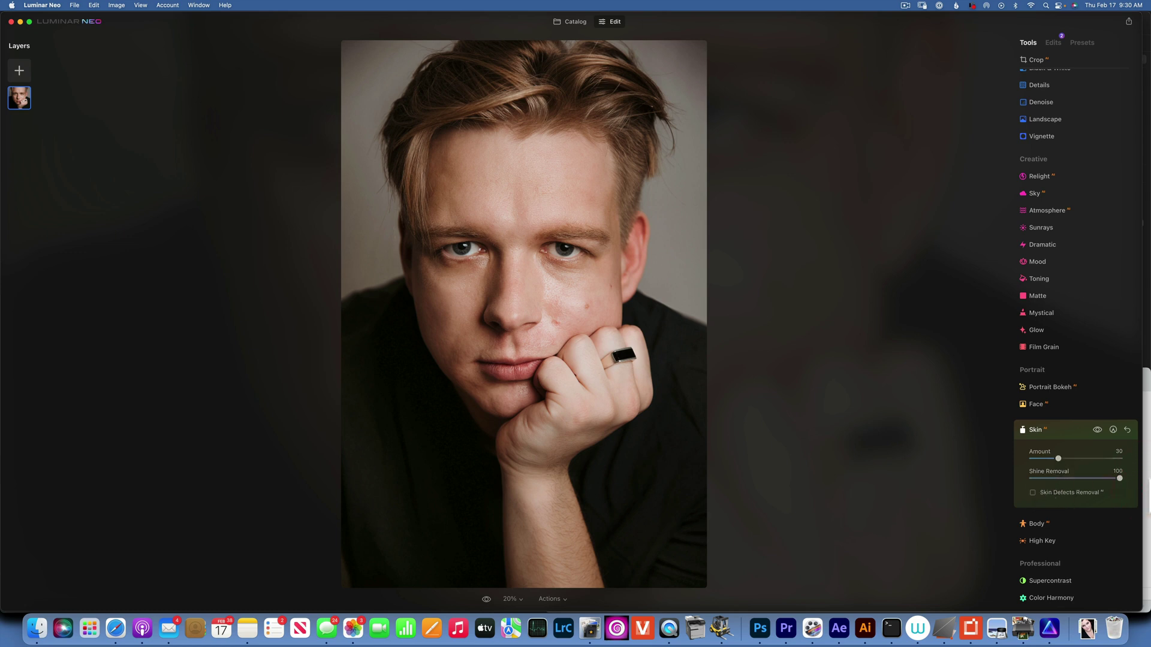
pyautogui.click(1031, 492)
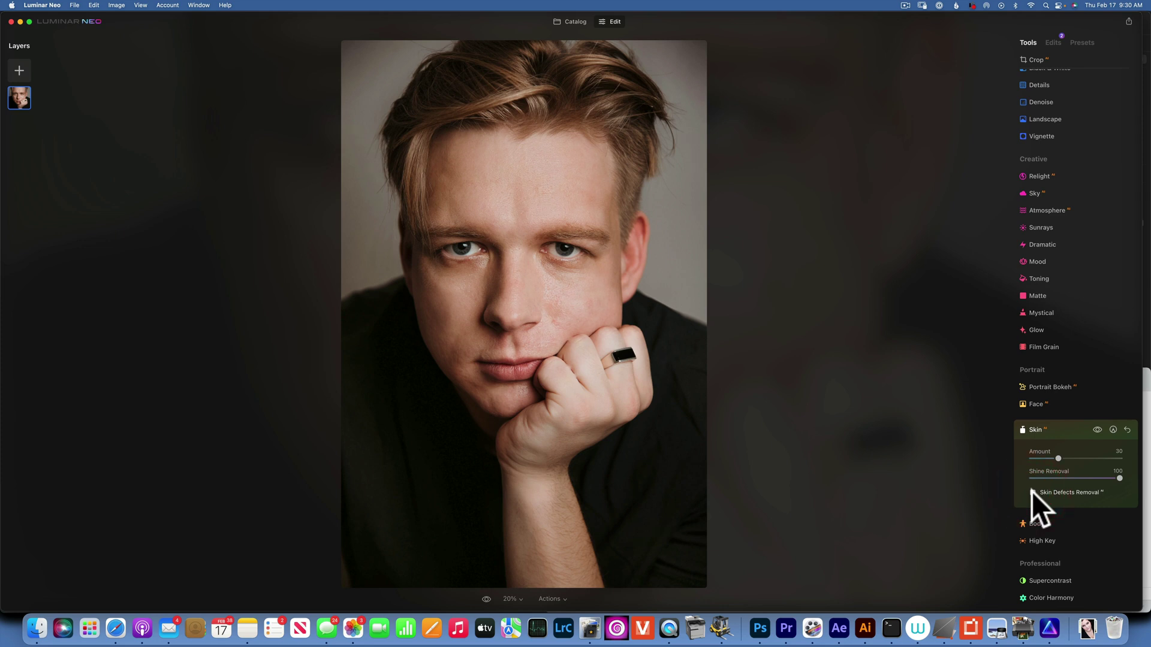
# Step: Compare the portrait with and without the Skin edit, both in full view and at 50% zoom
pyautogui.click(1097, 427)
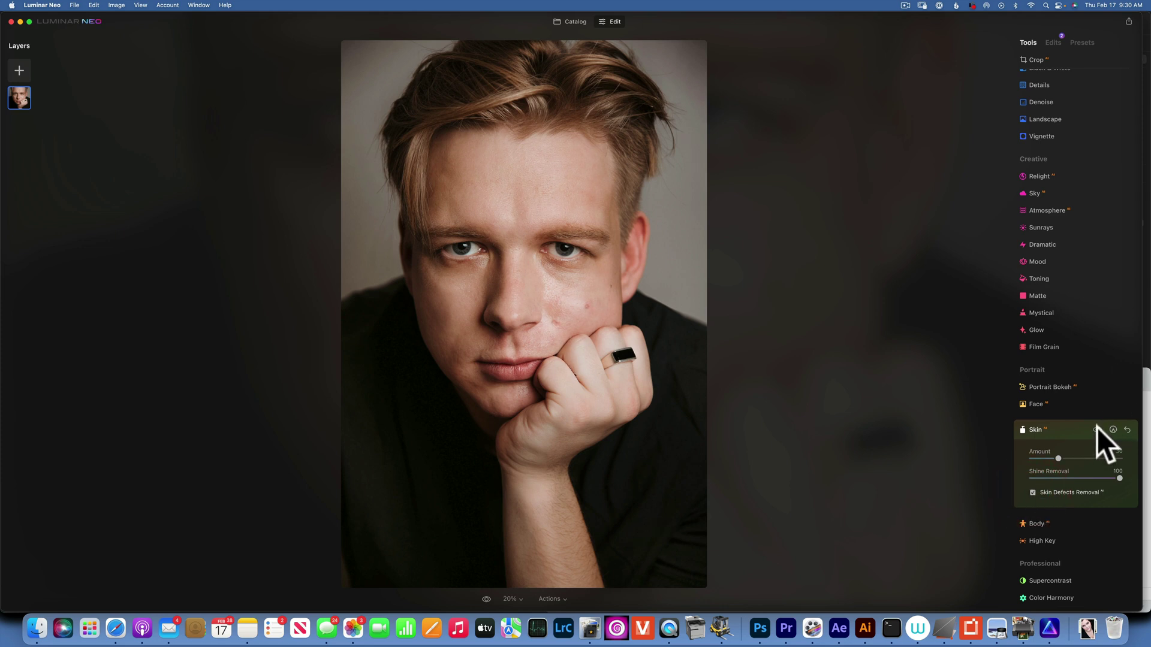
pyautogui.click(1097, 426)
pyautogui.click(1096, 427)
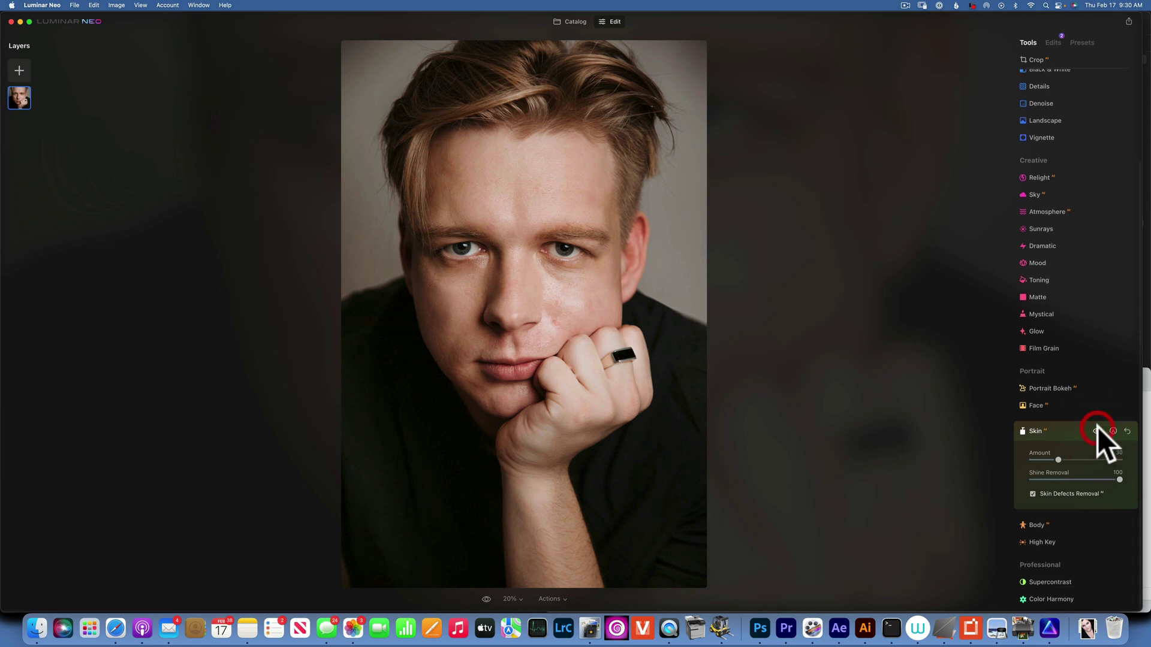
pyautogui.click(517, 599)
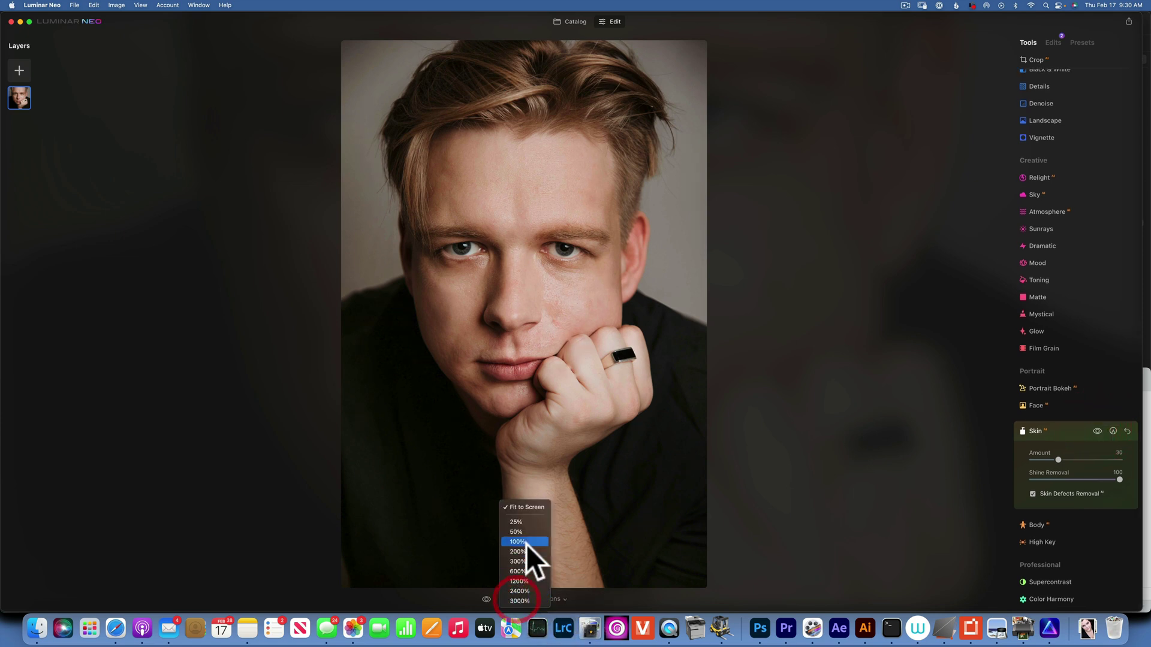
pyautogui.click(522, 532)
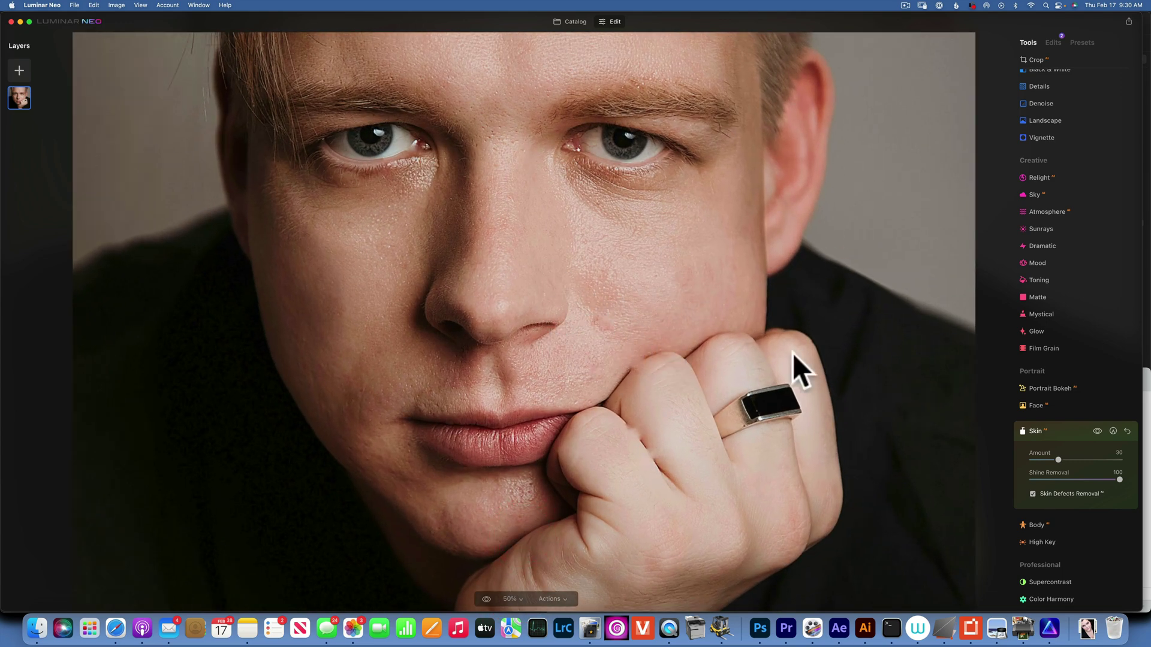
pyautogui.click(1097, 430)
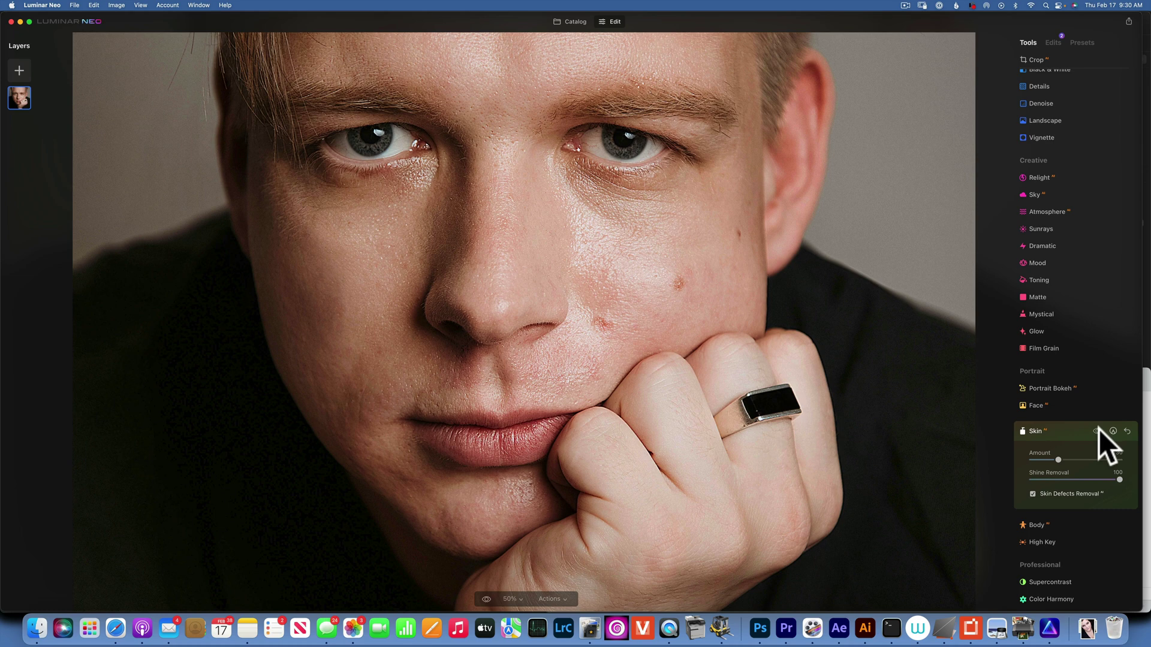
pyautogui.click(1098, 430)
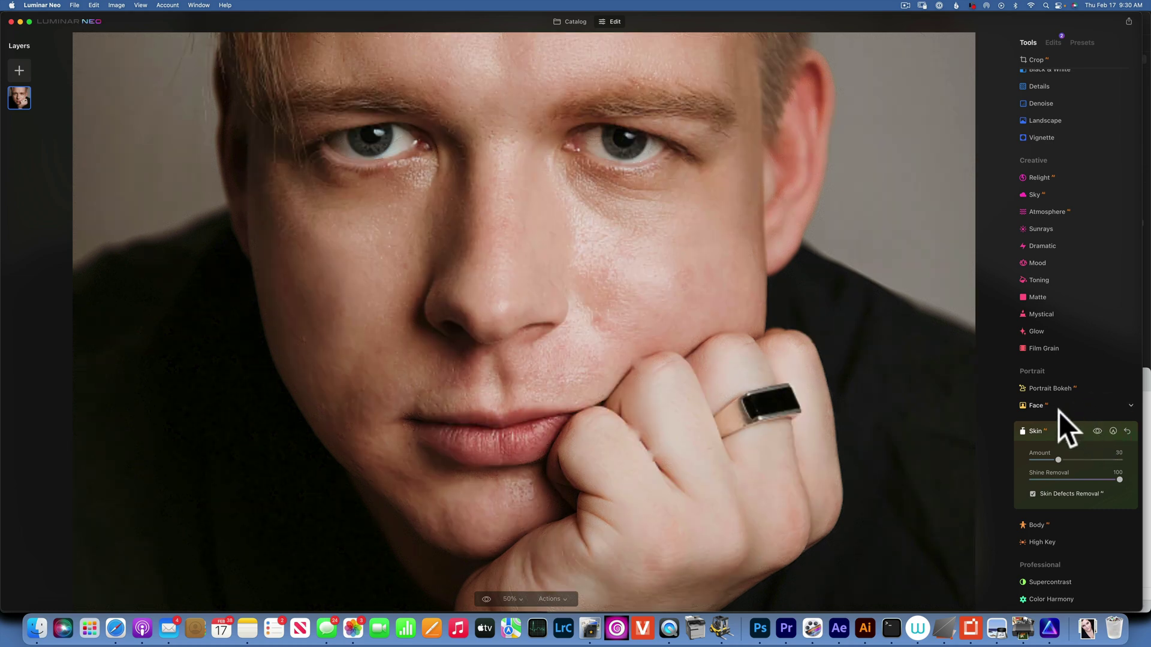
# Step: Erase the remaining blemish on the cheek beside the nose, using an Erase brush radius of 22
pyautogui.scroll(3, 1046, 117)
pyautogui.click(1044, 116)
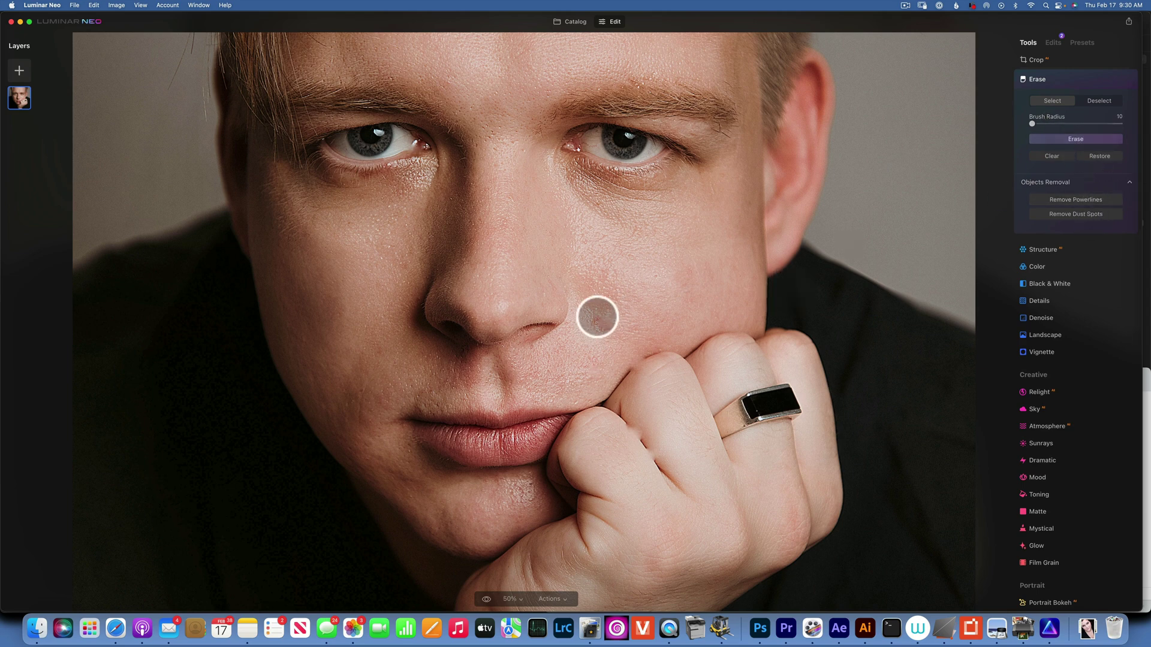
pyautogui.press(']')
pyautogui.press(']')
pyautogui.press(']')
pyautogui.press(']')
pyautogui.moveTo(594, 314); pyautogui.dragTo(611, 323)
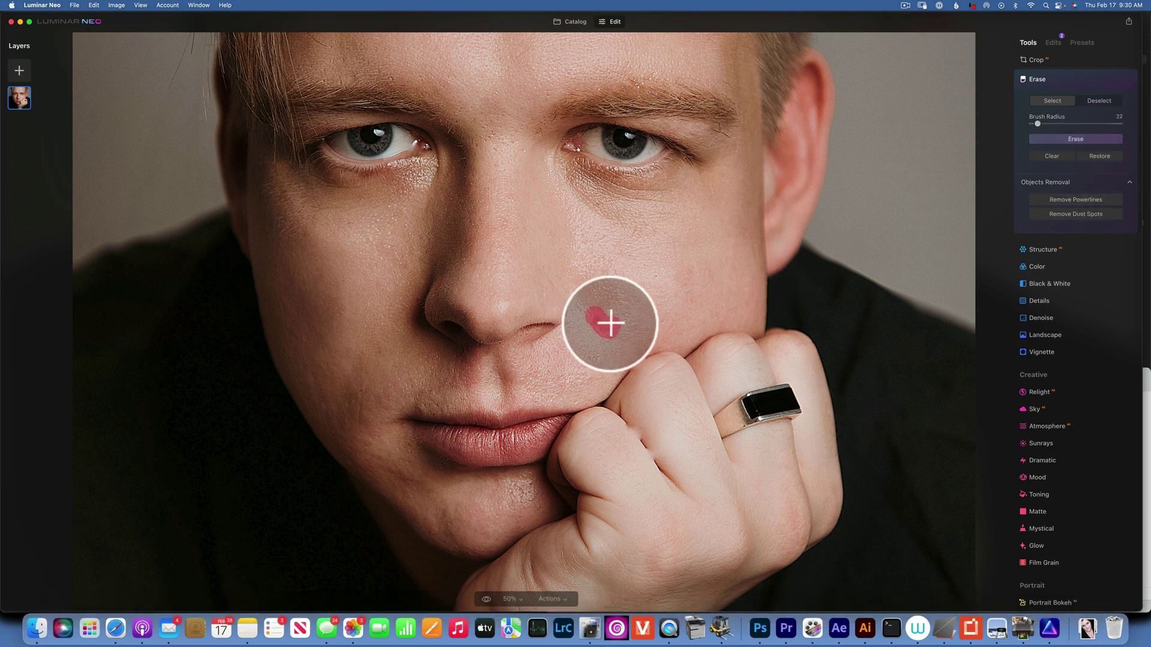
pyautogui.click(1084, 138)
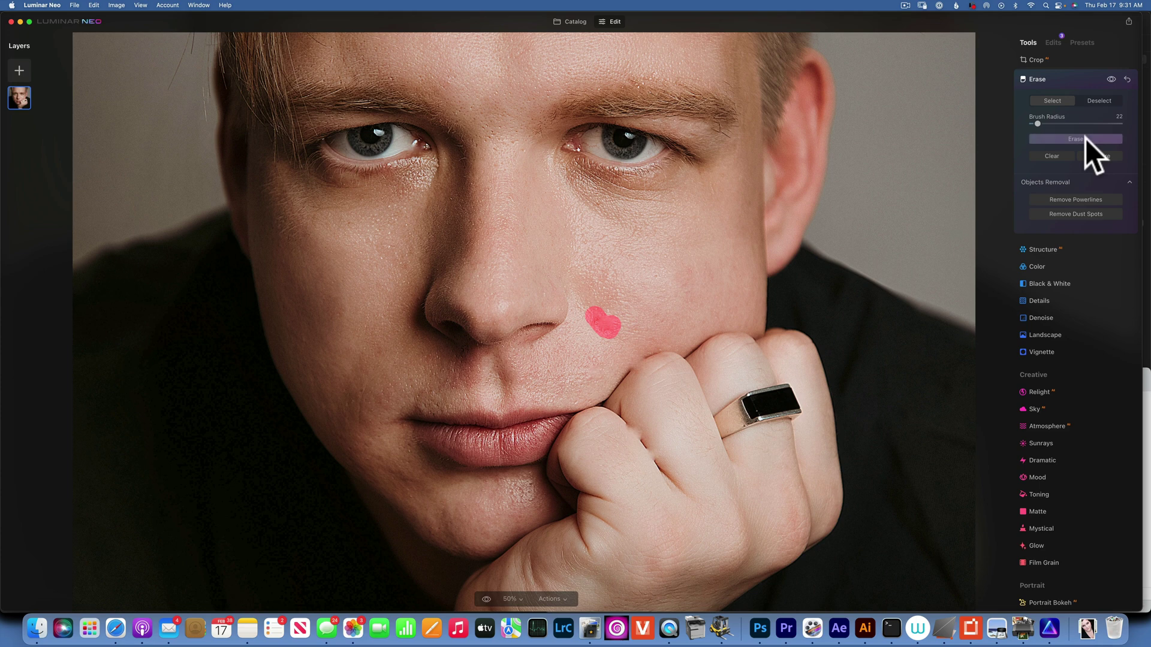
# Step: Lower the portrait's Structure amount and soften it with Details at Small Details -21 and Medium Details -14
pyautogui.click(1050, 248)
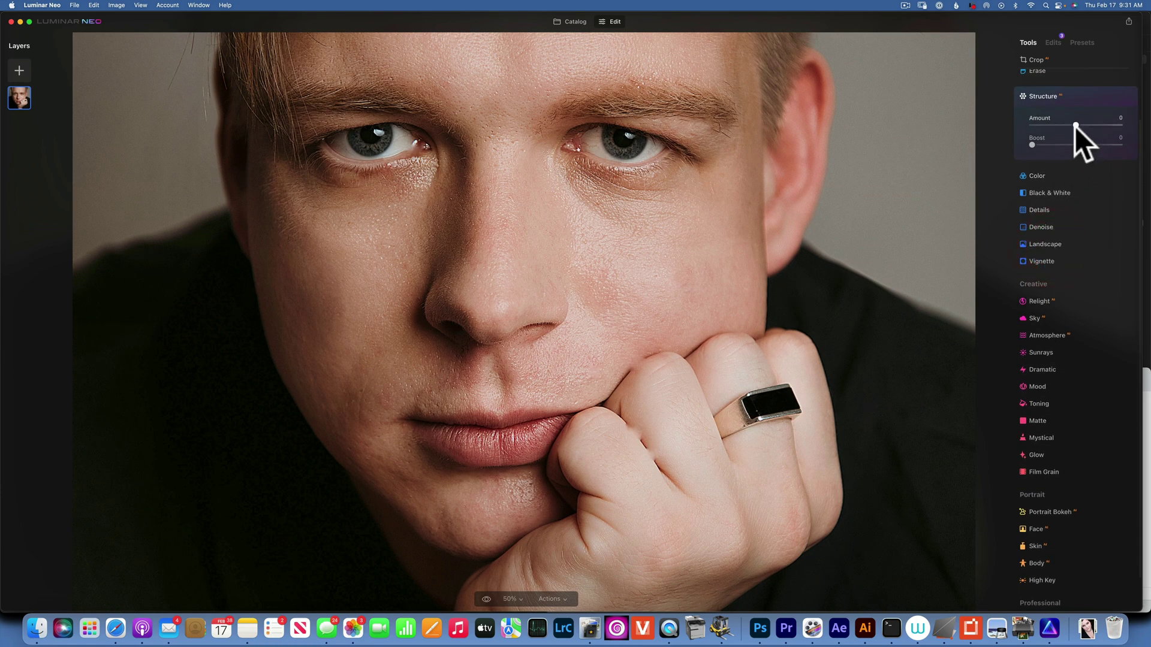
pyautogui.moveTo(1075, 120); pyautogui.dragTo(1068, 121)
pyautogui.click(1044, 207)
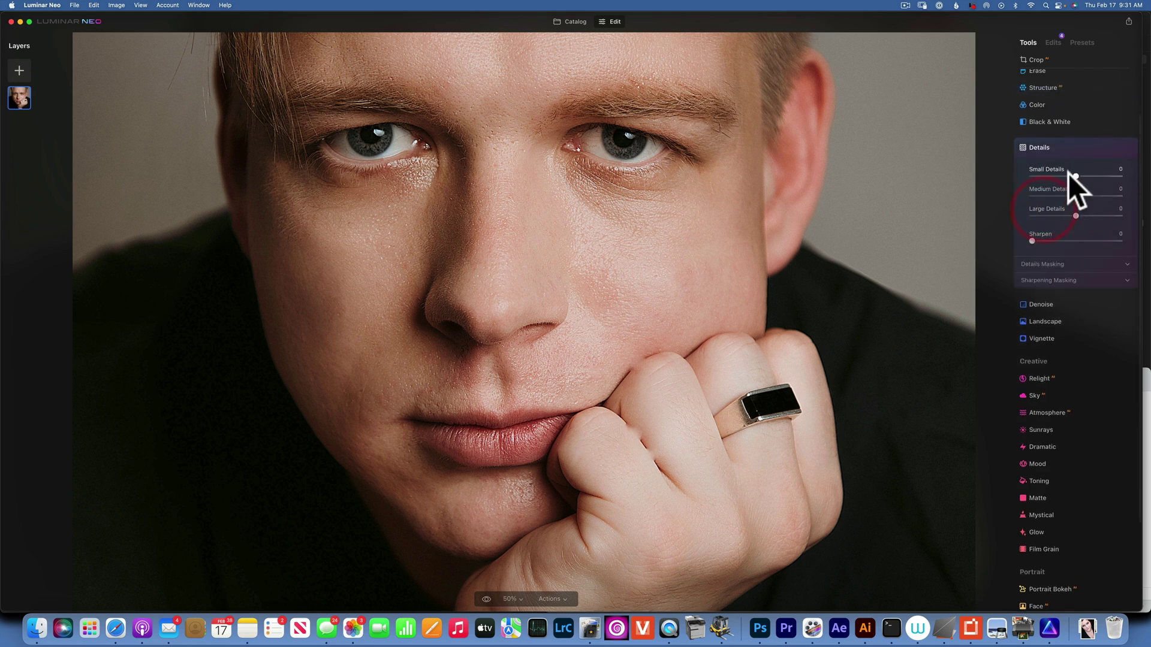
pyautogui.moveTo(1074, 175); pyautogui.dragTo(1063, 175)
pyautogui.click(1064, 176)
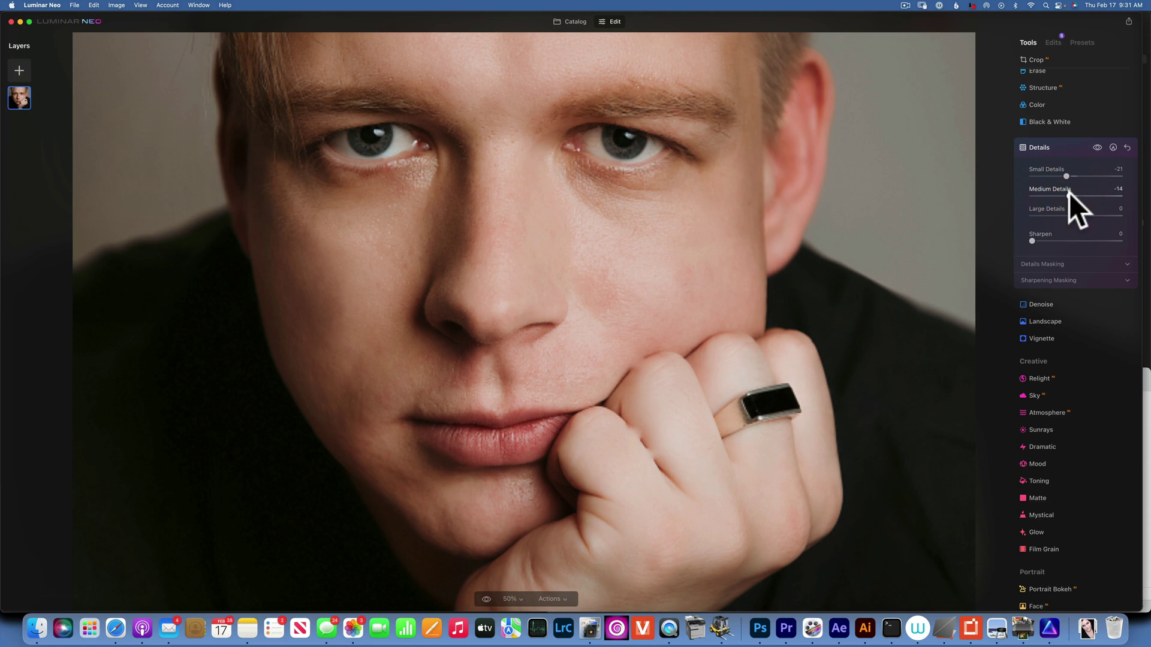
# Step: Add a second, separate Details edit with Sharpen at 76
pyautogui.click(1055, 42)
pyautogui.click(1028, 42)
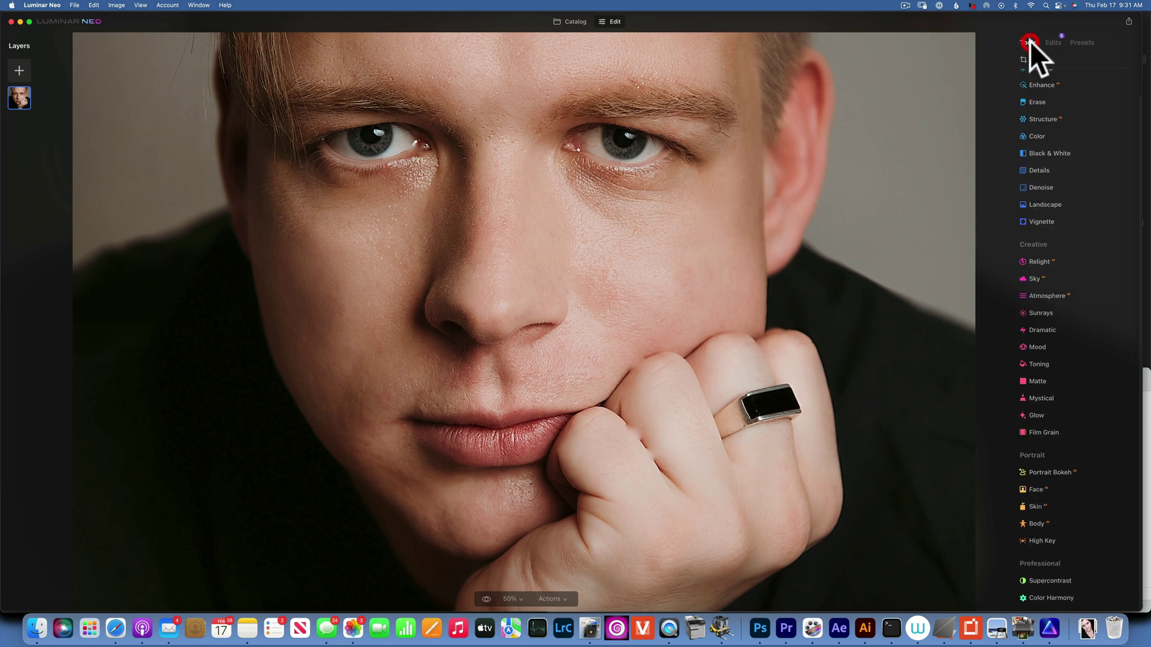
pyautogui.click(1043, 170)
pyautogui.moveTo(1028, 273); pyautogui.dragTo(1100, 274)
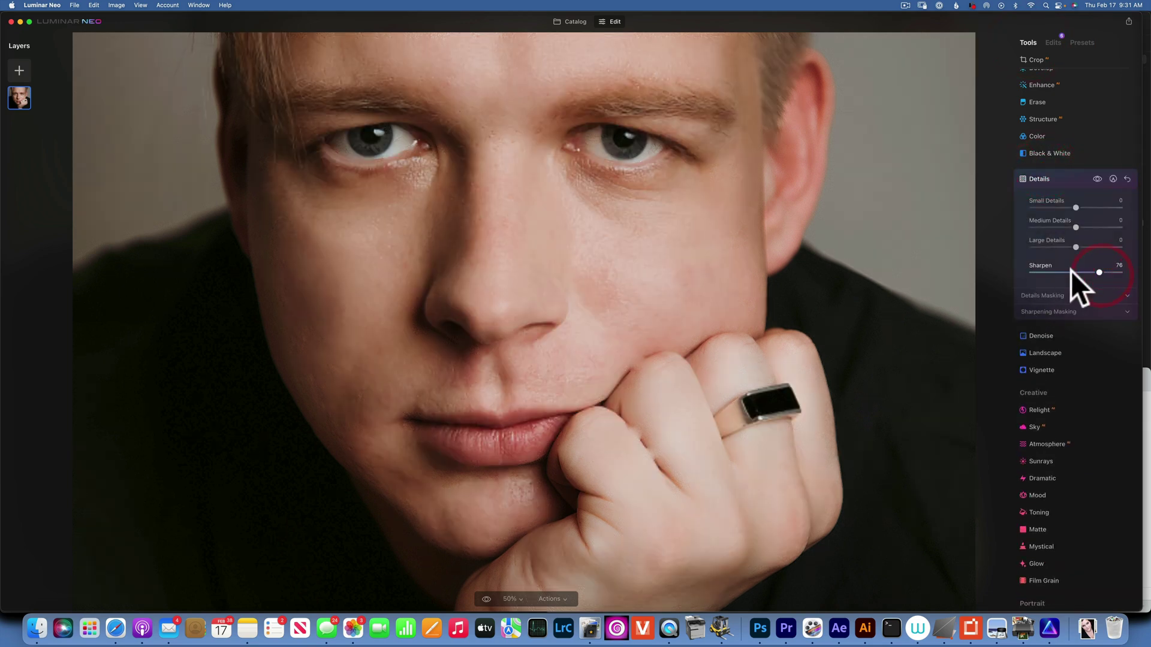
# Step: Limit the new sharpening to the eyes by painting its mask over both of them with a size 100 brush at full strength
pyautogui.click(1113, 178)
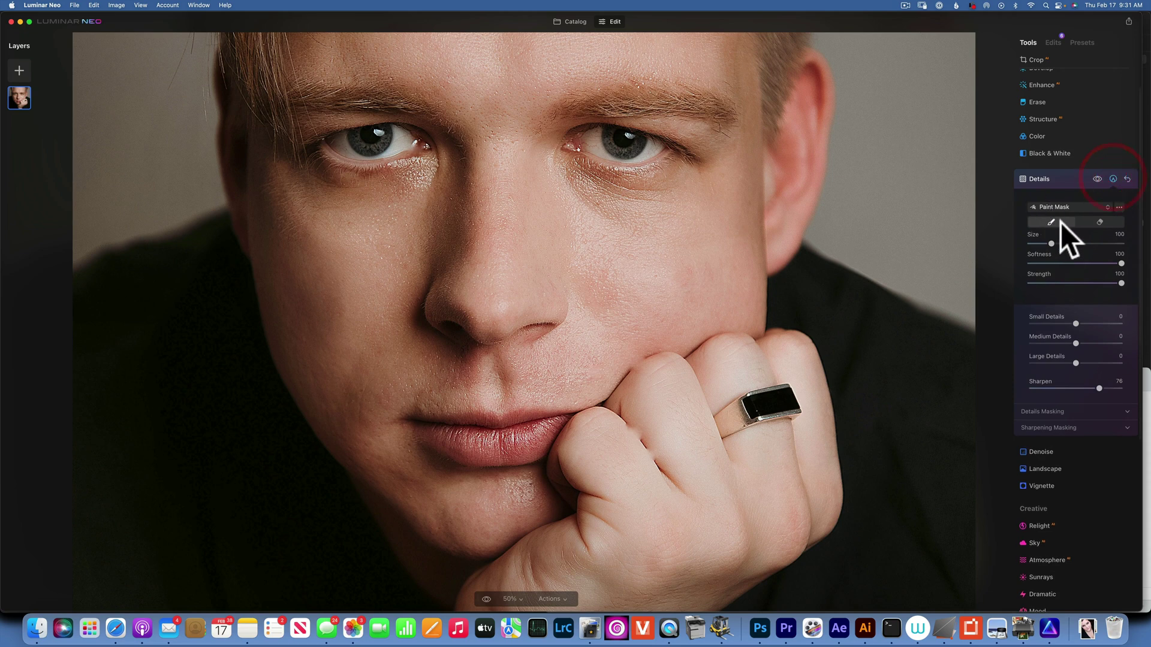
pyautogui.moveTo(599, 139)
pyautogui.mouseDown()
pyautogui.moveTo(653, 139)
pyautogui.moveTo(636, 143)
pyautogui.moveTo(653, 157)
pyautogui.moveTo(595, 148)
pyautogui.moveTo(620, 147)
pyautogui.mouseUp()
pyautogui.moveTo(399, 152)
pyautogui.mouseDown()
pyautogui.moveTo(329, 146)
pyautogui.moveTo(411, 160)
pyautogui.mouseUp()
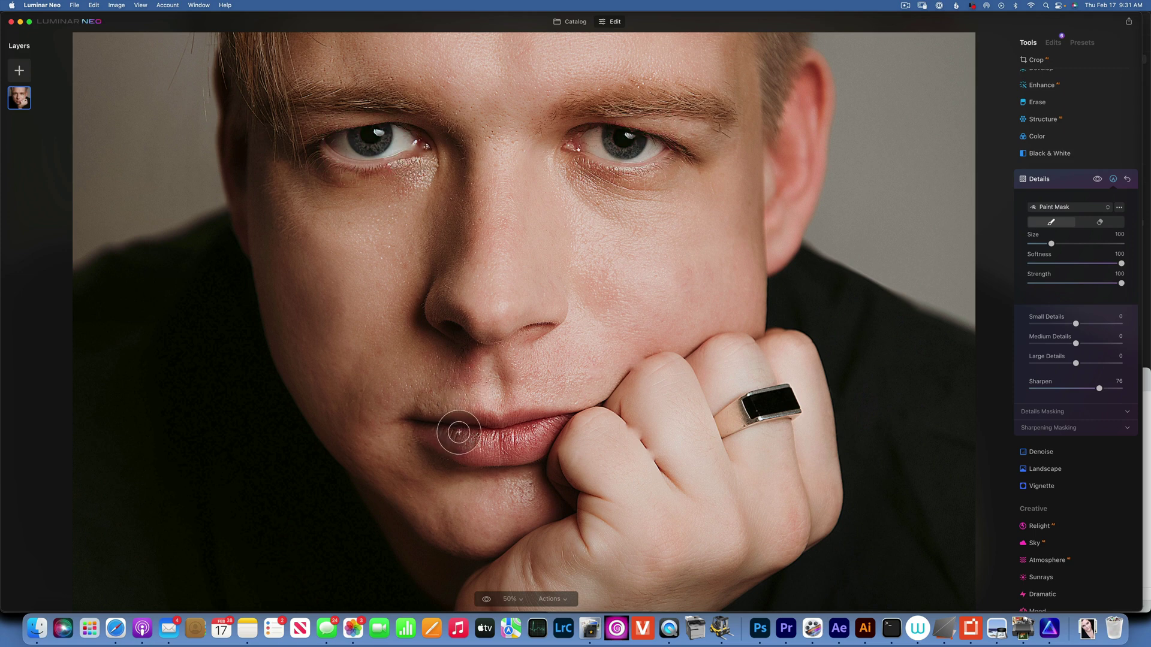
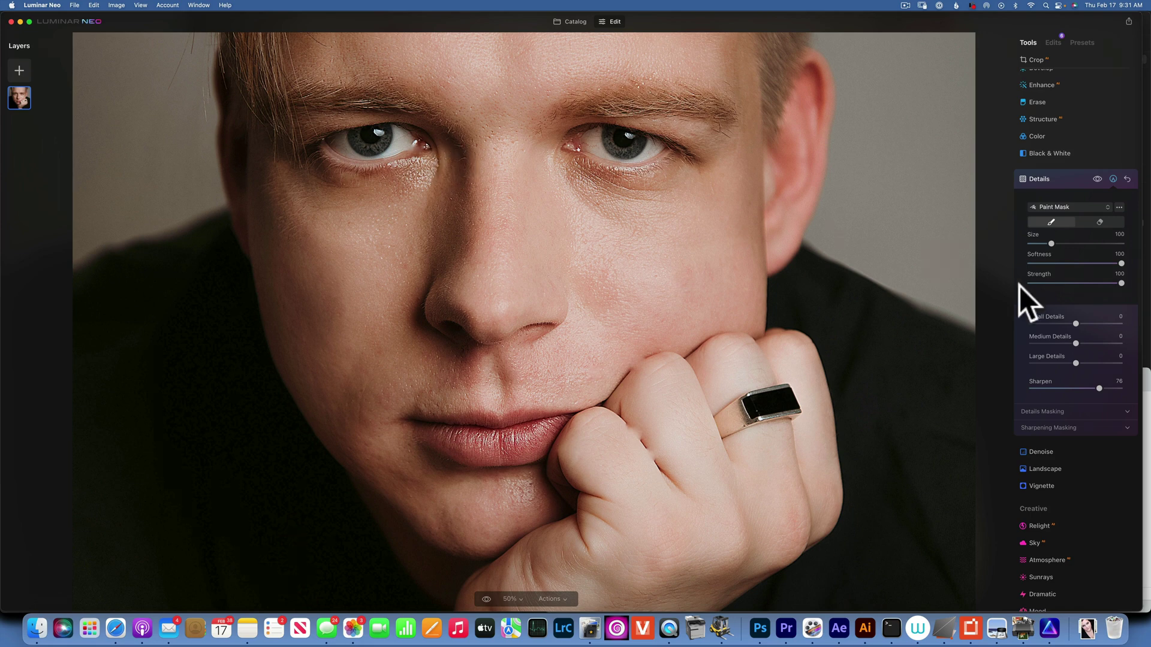
# Step: Brighten the man's face with a Face edit at Face Light 13, keeping Slim Face at 0
pyautogui.scroll(-10, 1088, 330)
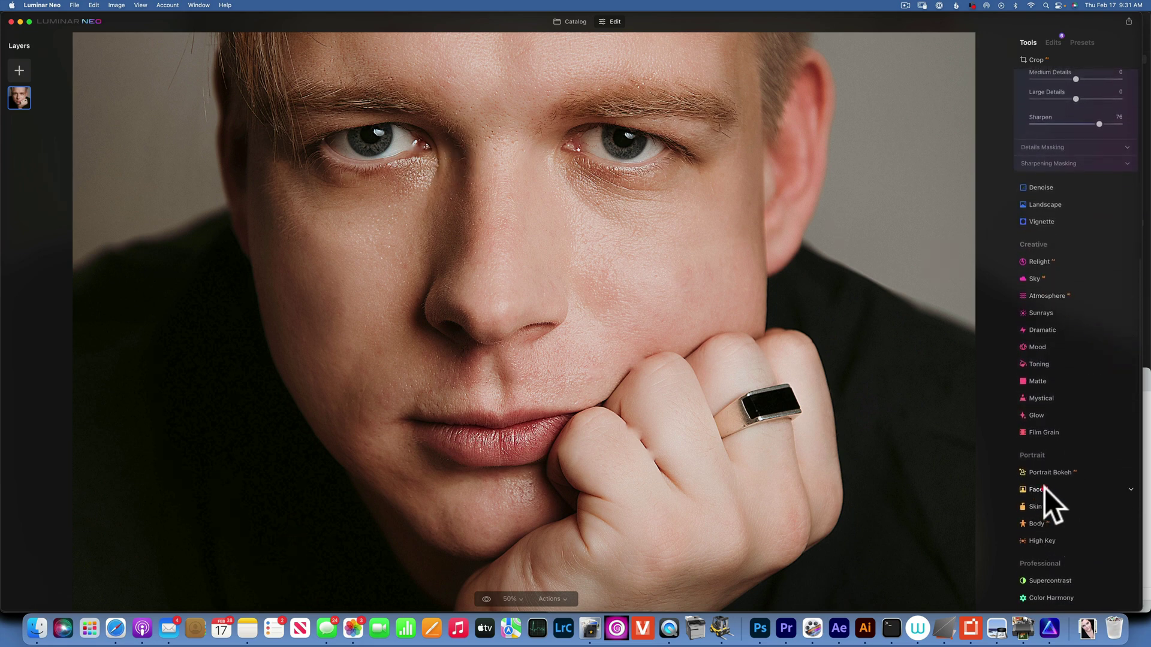
pyautogui.click(1035, 489)
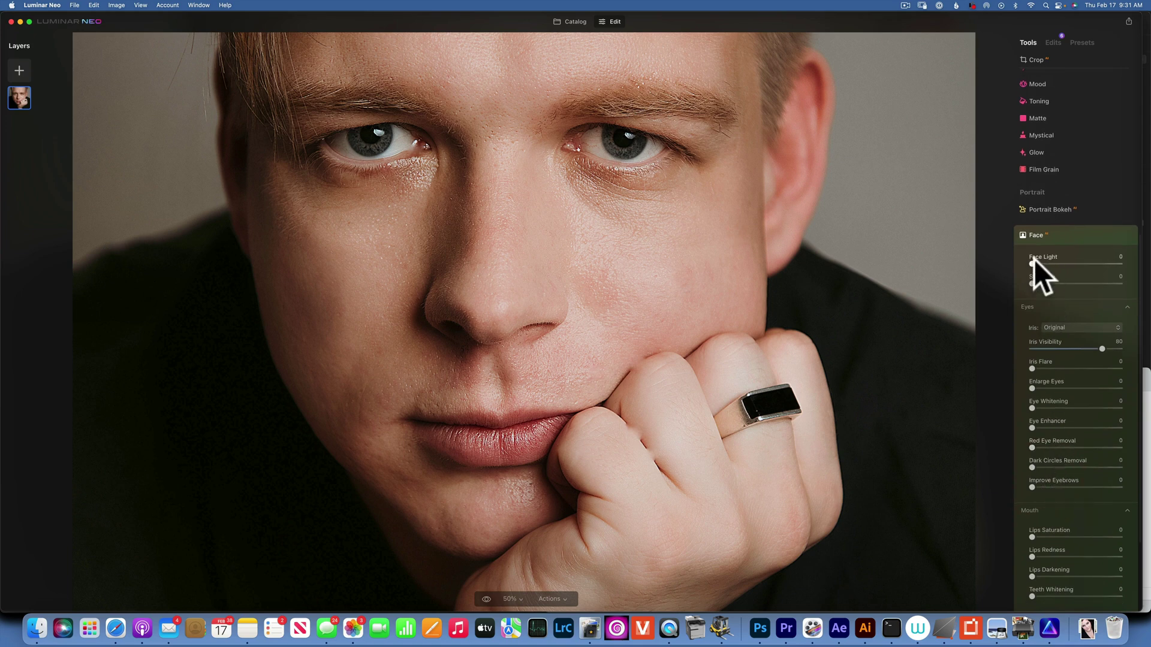
pyautogui.moveTo(1033, 260); pyautogui.dragTo(1092, 262)
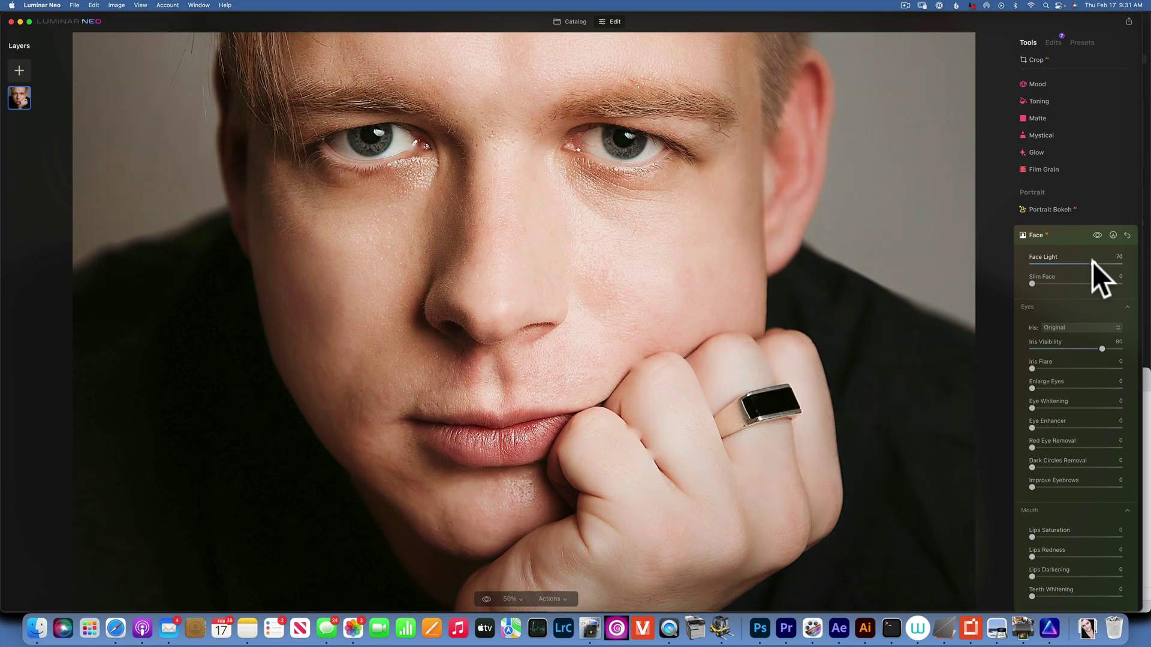
pyautogui.moveTo(1092, 261); pyautogui.dragTo(1039, 260)
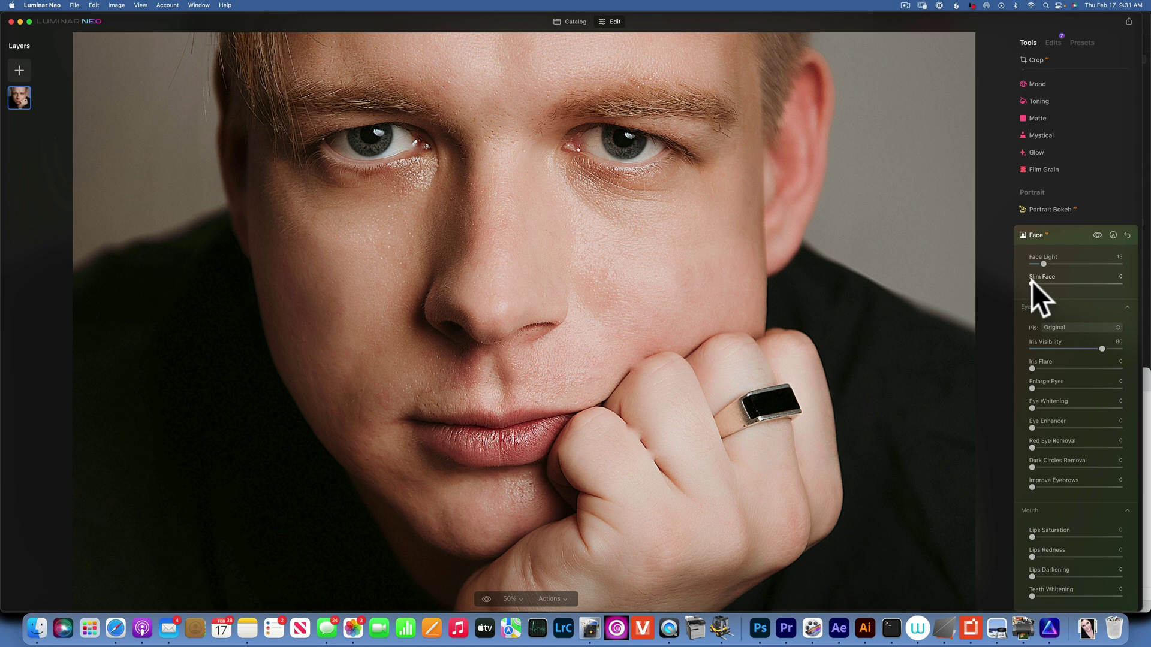
pyautogui.moveTo(1032, 282); pyautogui.dragTo(1075, 326)
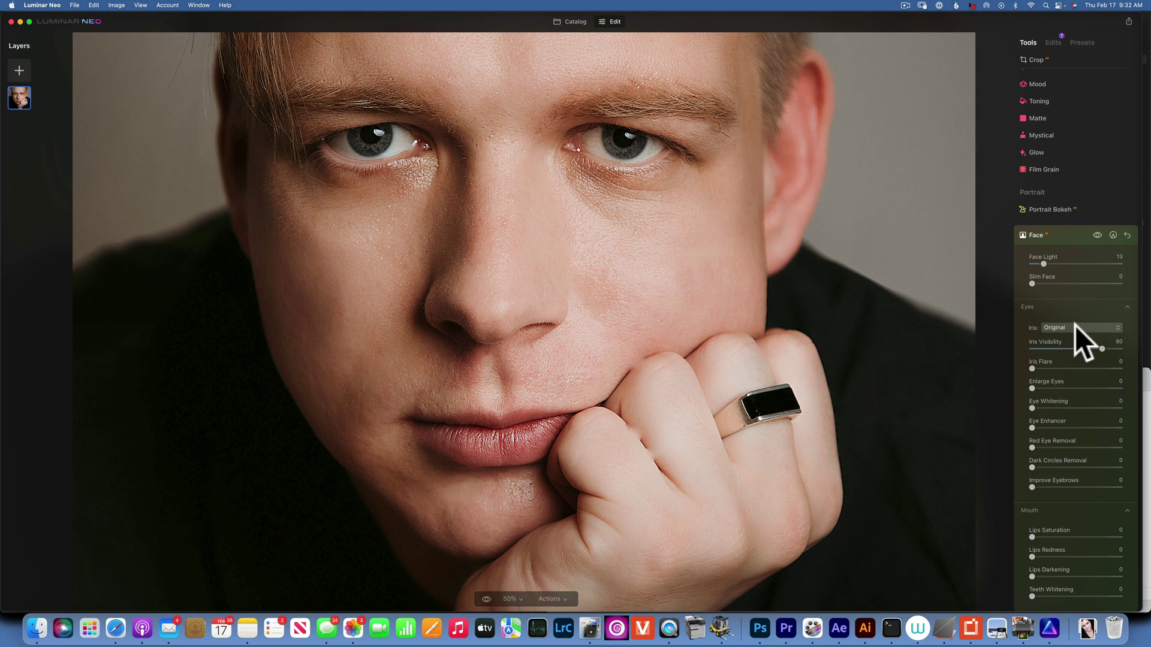
# Step: Try the Blue iris on the man's eyes and switch back to the Original iris
pyautogui.click(1074, 327)
pyautogui.click(1071, 350)
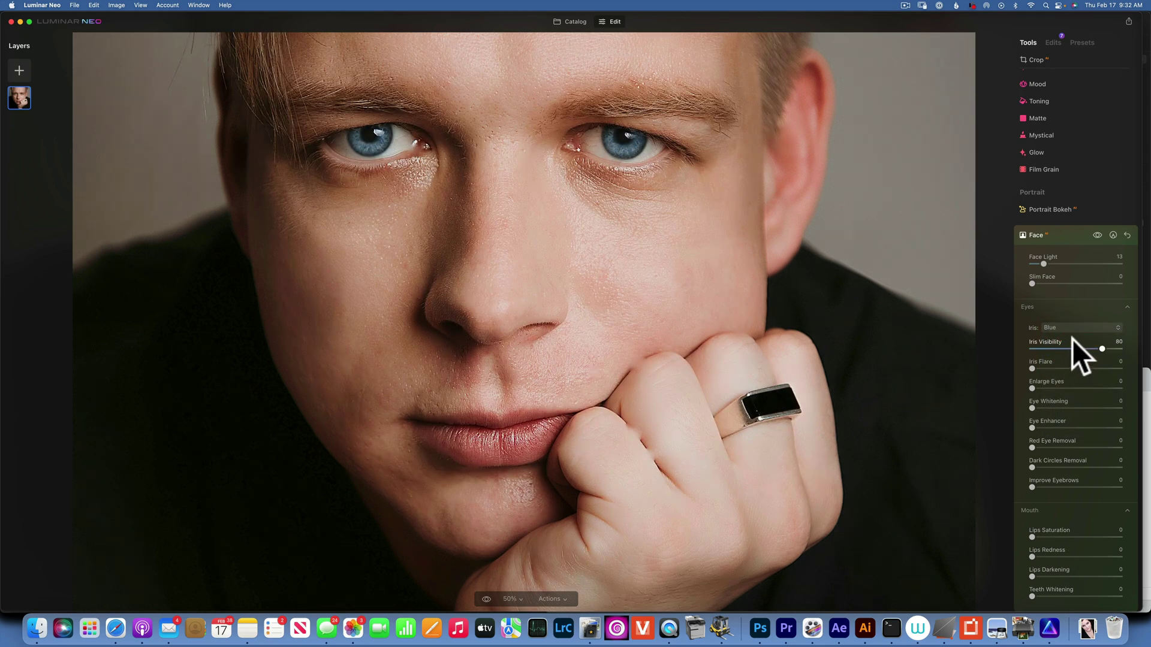
pyautogui.click(1080, 326)
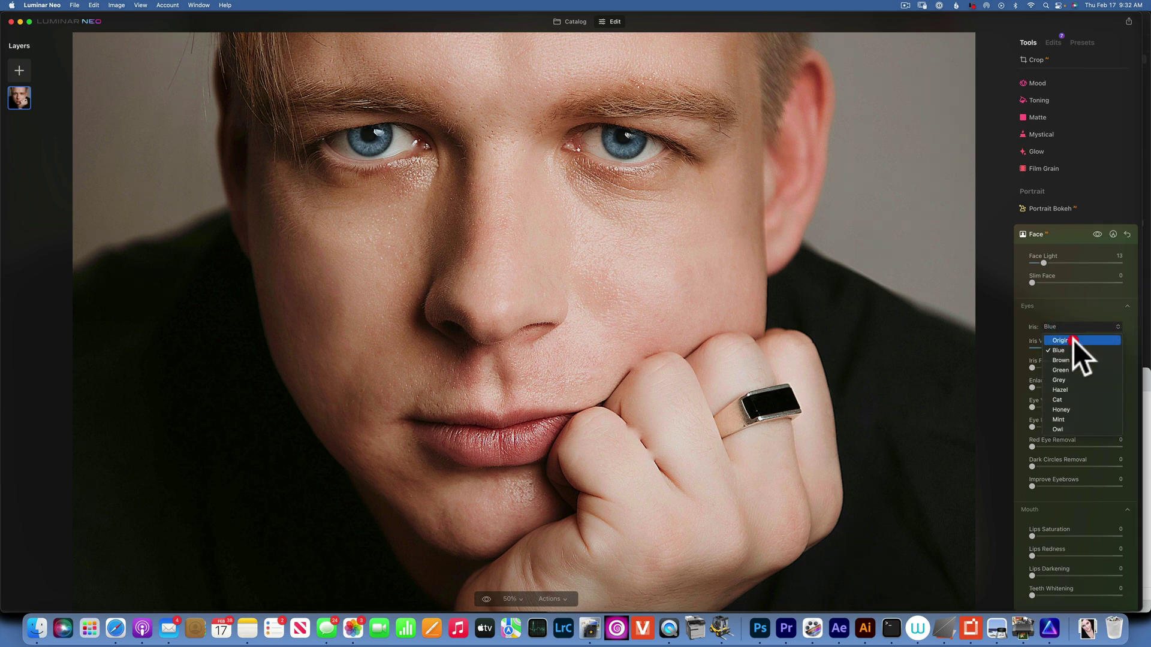
pyautogui.click(1072, 340)
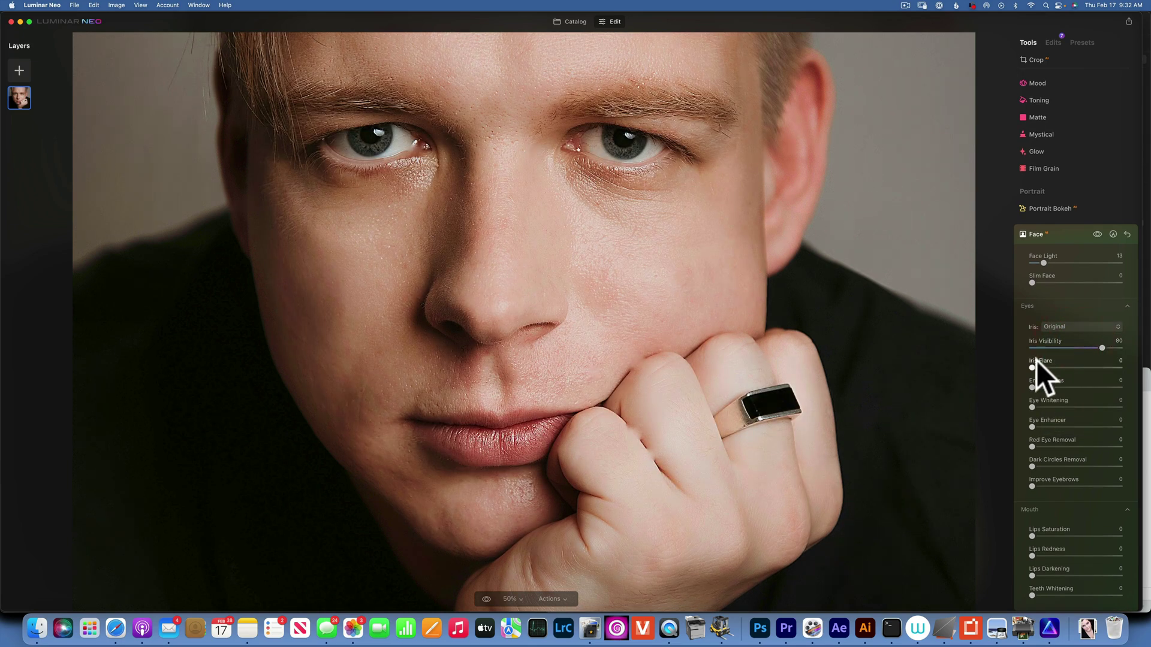
# Step: Brighten the man's eyes with Iris Flare at 40 and Eye Whitening at 4
pyautogui.moveTo(1031, 367); pyautogui.dragTo(1142, 383)
pyautogui.scroll(1, 1141, 383)
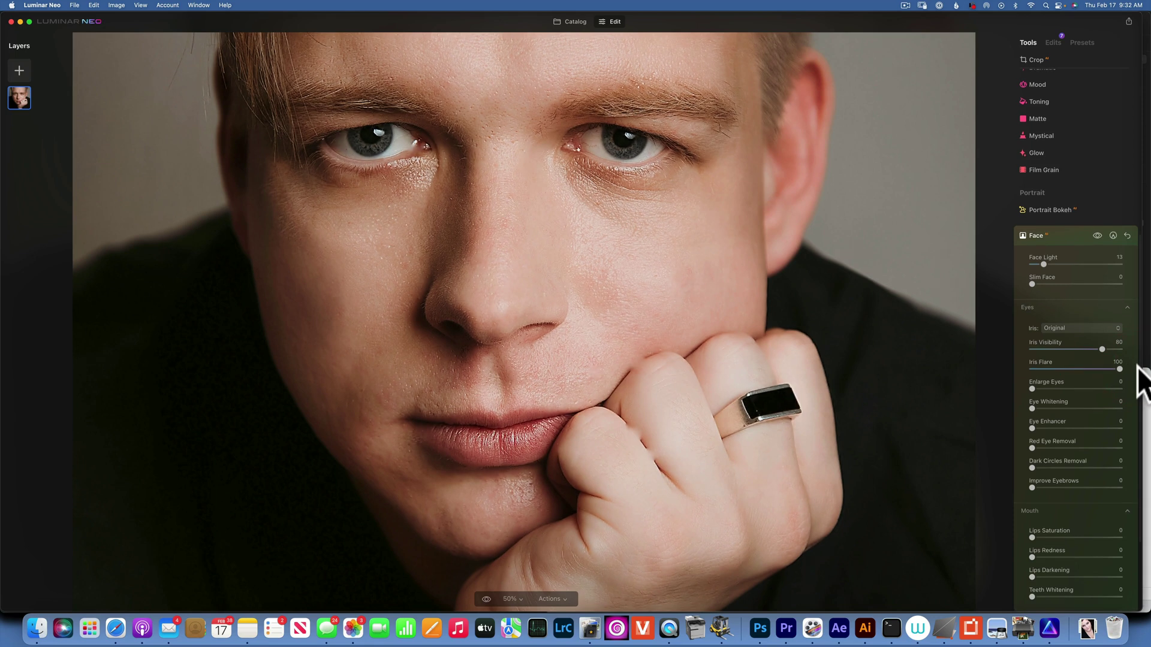
pyautogui.click(1067, 369)
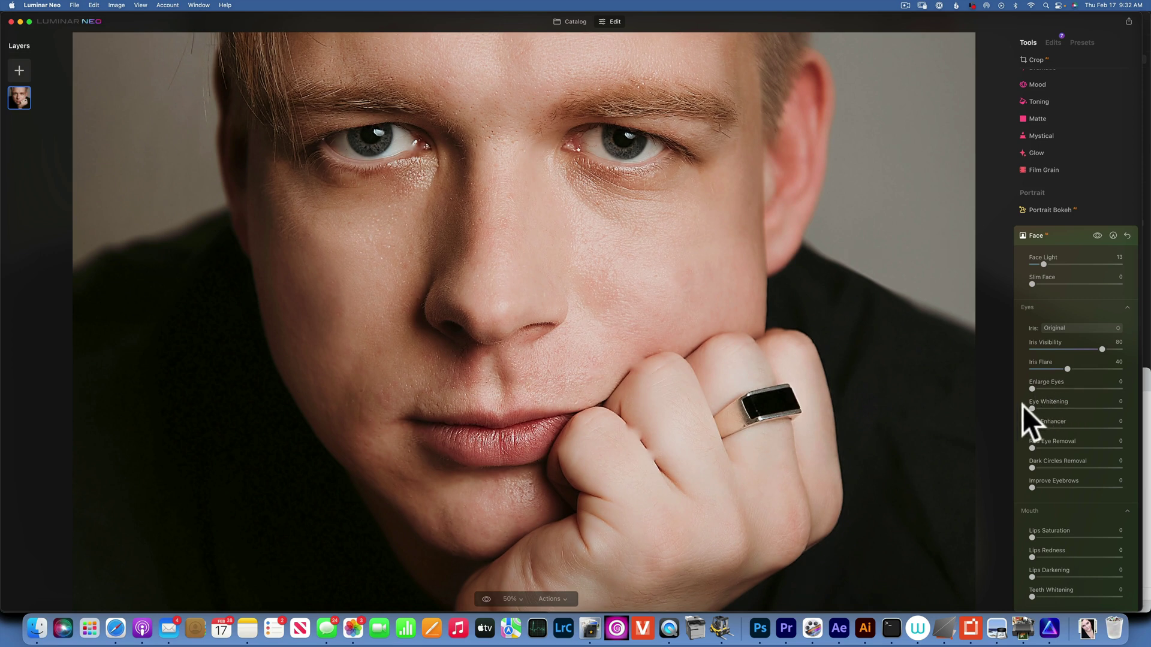
pyautogui.moveTo(1032, 408); pyautogui.dragTo(1045, 408)
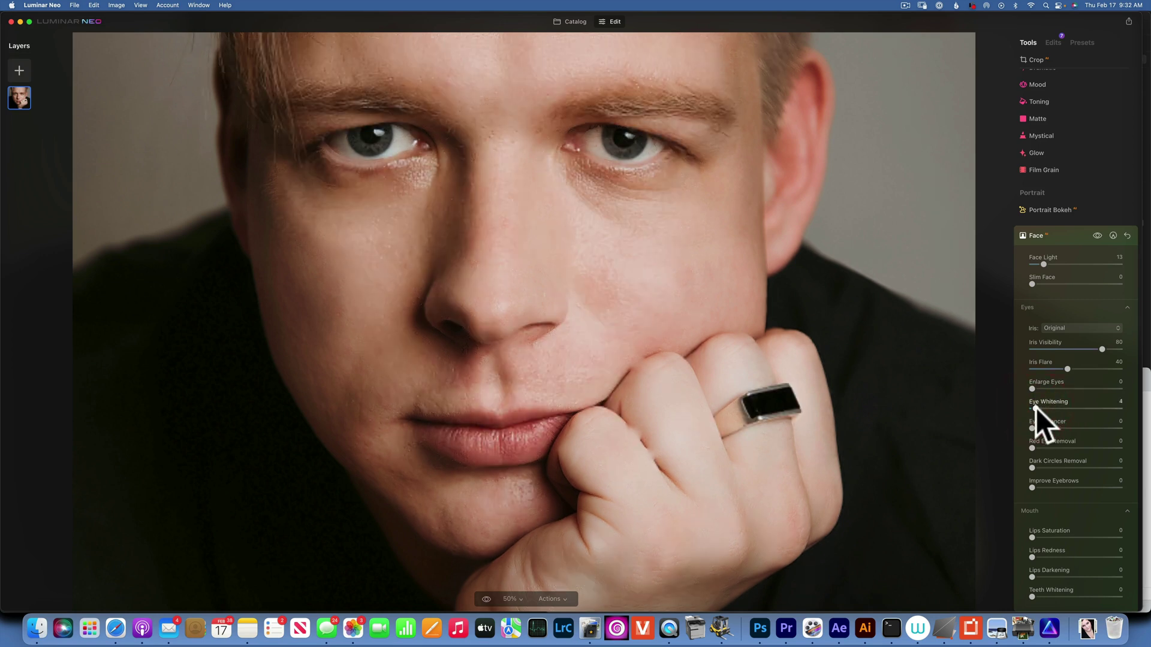
pyautogui.click(1038, 408)
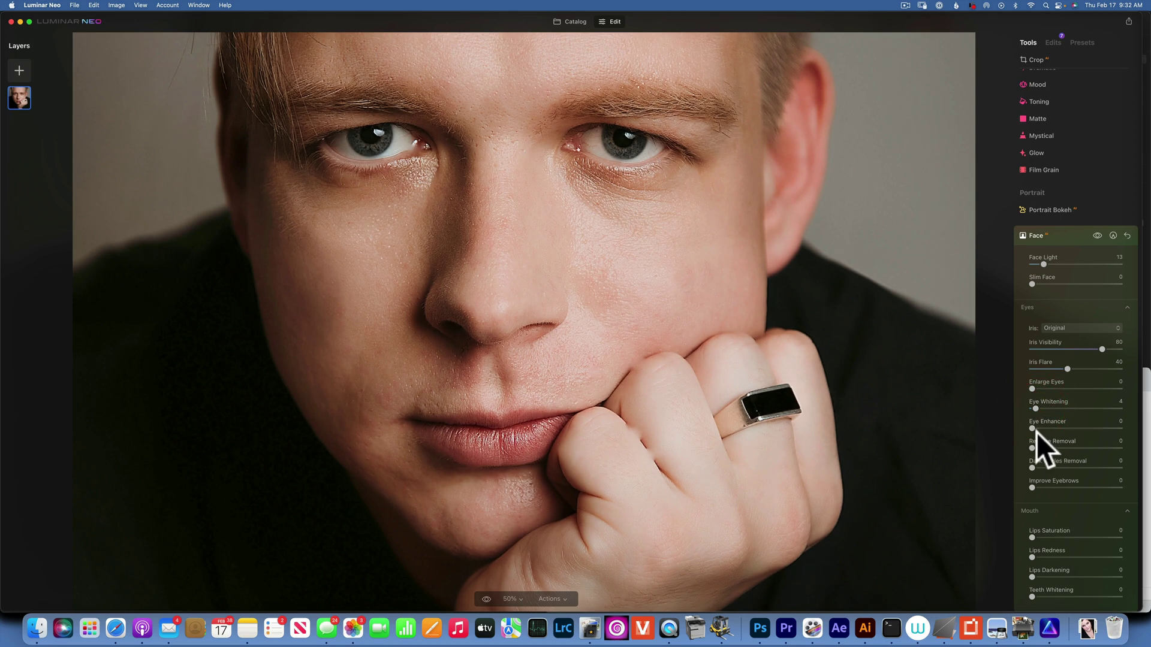
# Step: Set Eye Enhancer to 21, Dark Circles Removal to 100 and Improve Eyebrows to 19 in the man's Face edit
pyautogui.moveTo(1034, 428); pyautogui.dragTo(1056, 423)
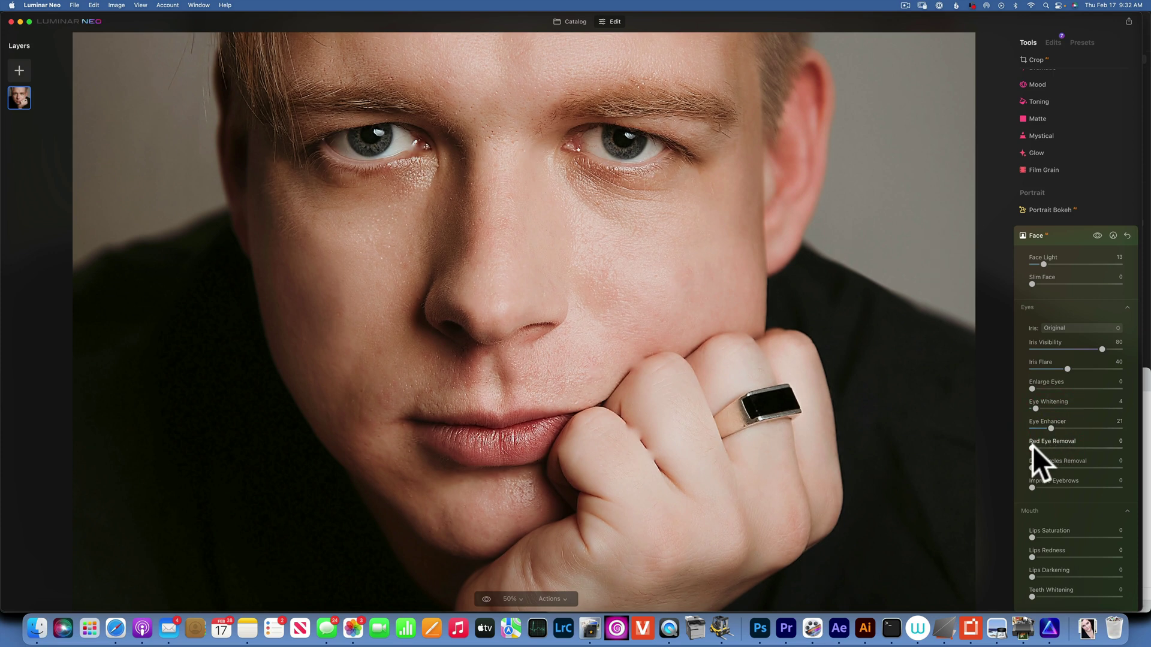
pyautogui.click(1031, 447)
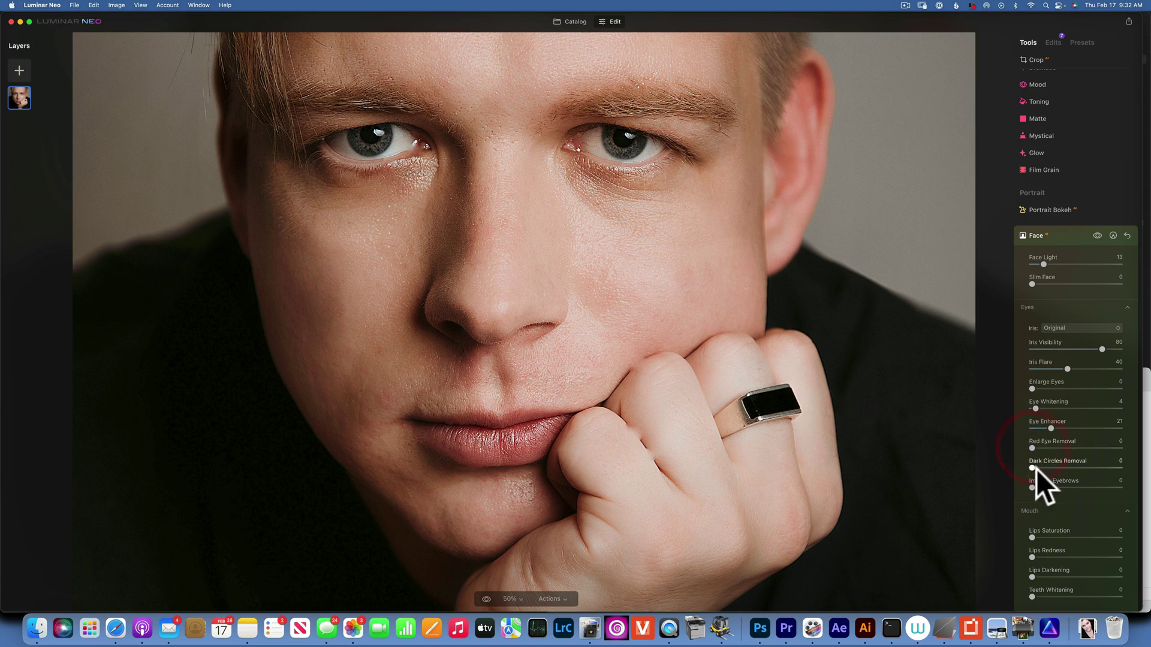
pyautogui.moveTo(1031, 467); pyautogui.dragTo(1133, 468)
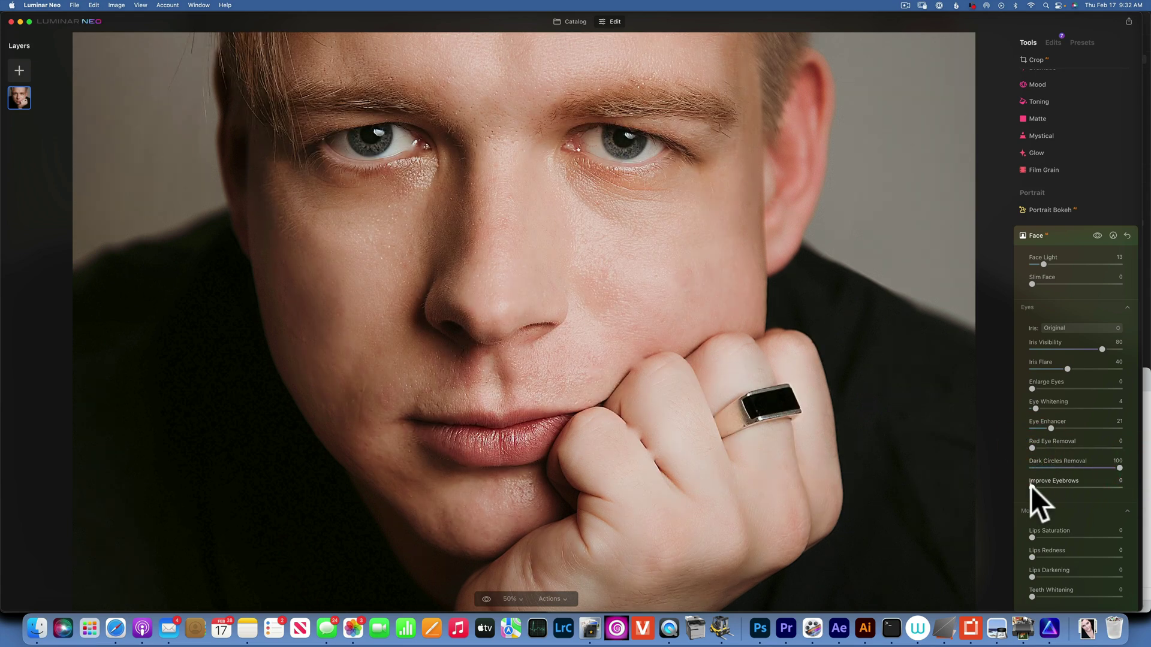
pyautogui.moveTo(1030, 487); pyautogui.dragTo(1067, 488)
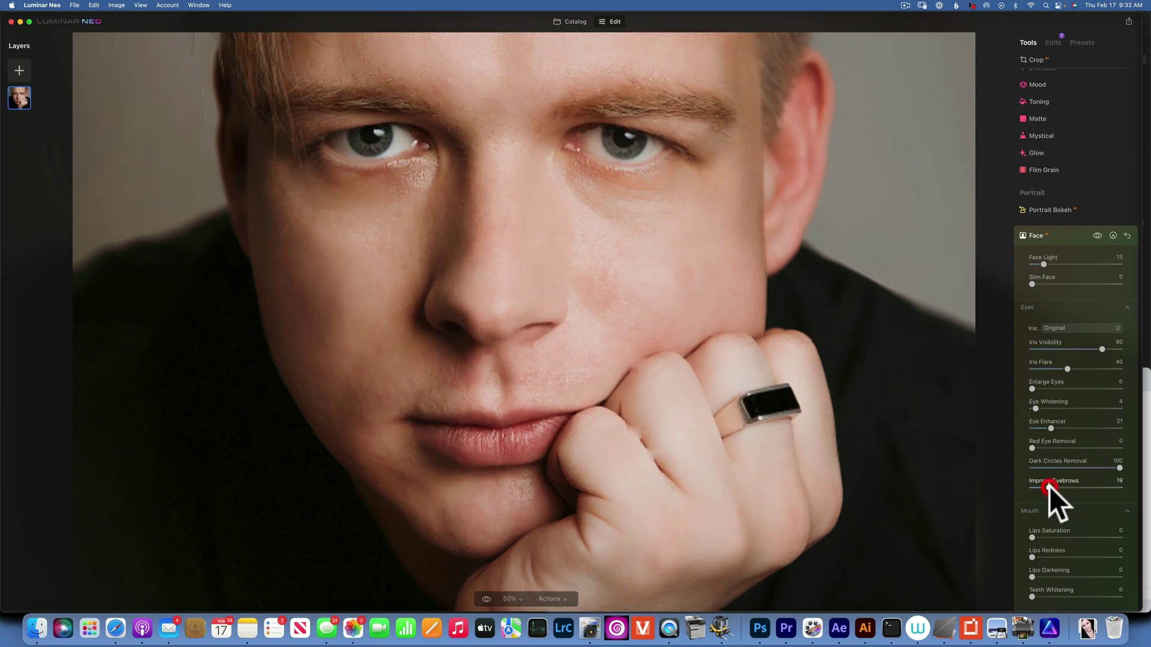
# Step: Fit the man's portrait to the screen and compare the edited version with the original
pyautogui.click(517, 599)
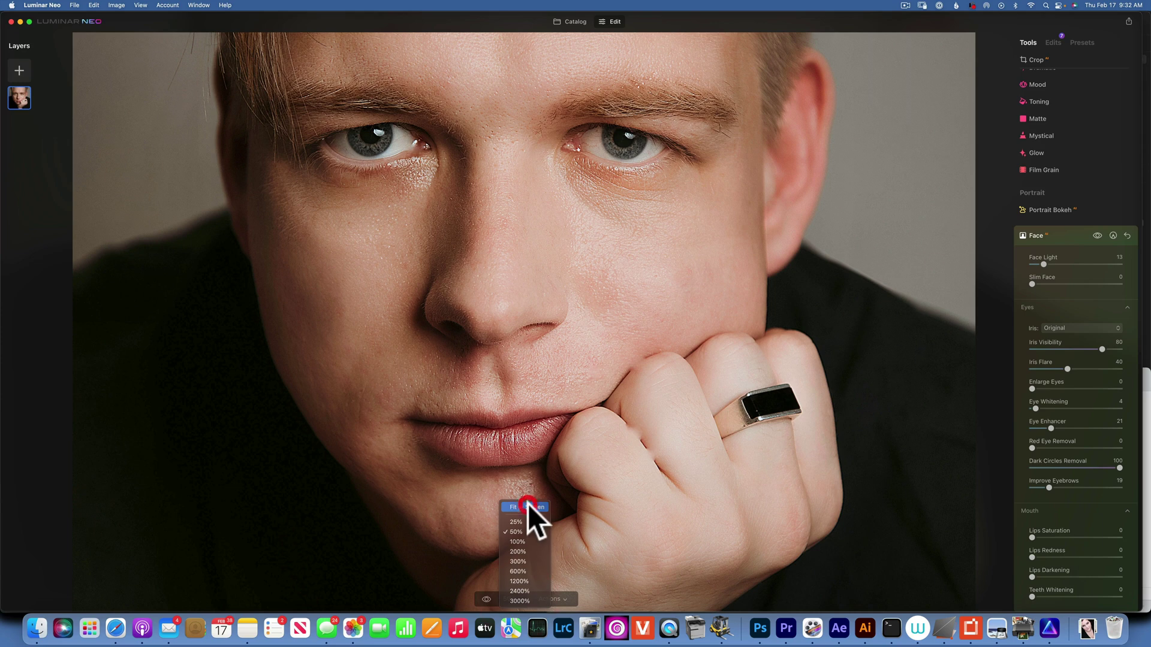
pyautogui.click(527, 507)
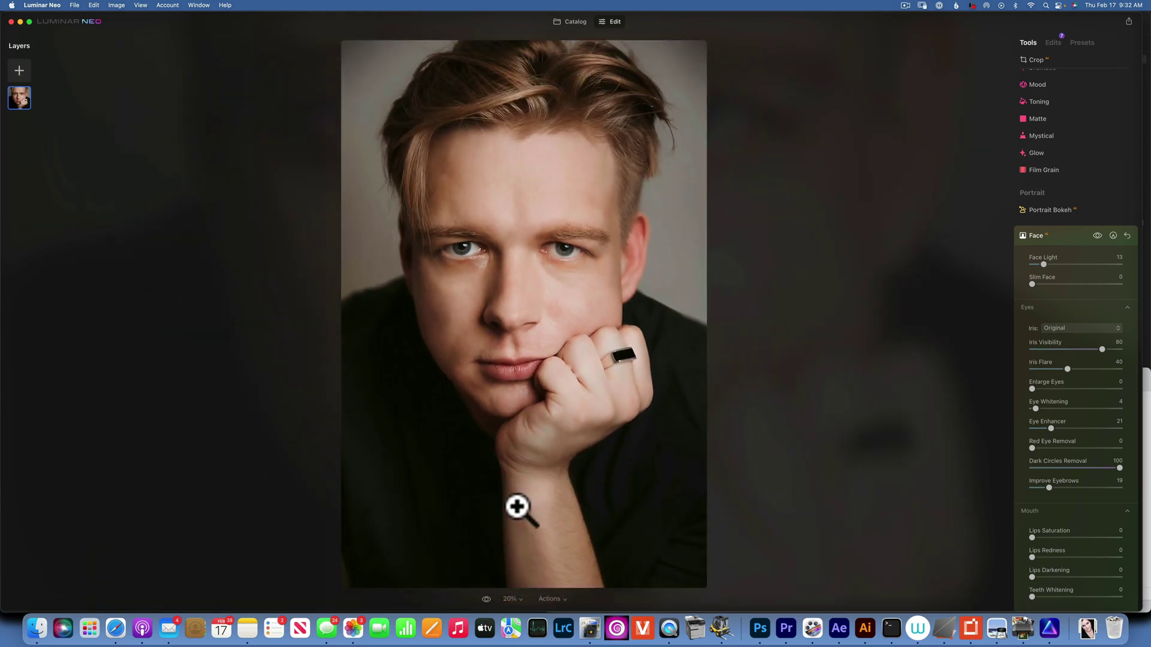
pyautogui.click(487, 599)
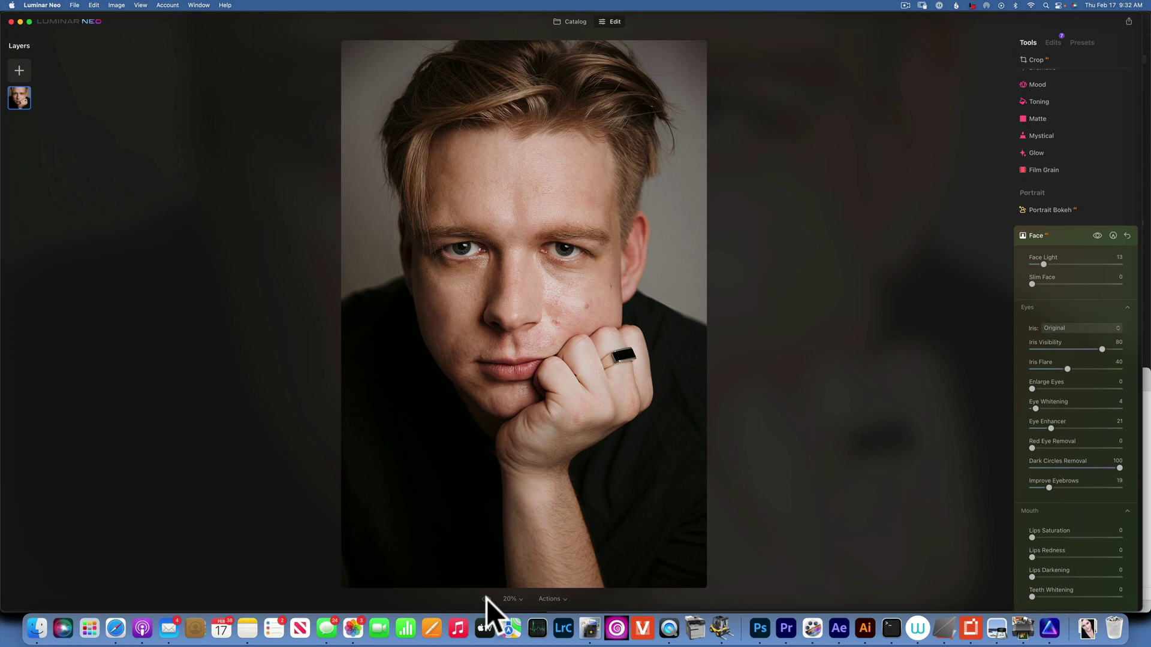
pyautogui.click(486, 598)
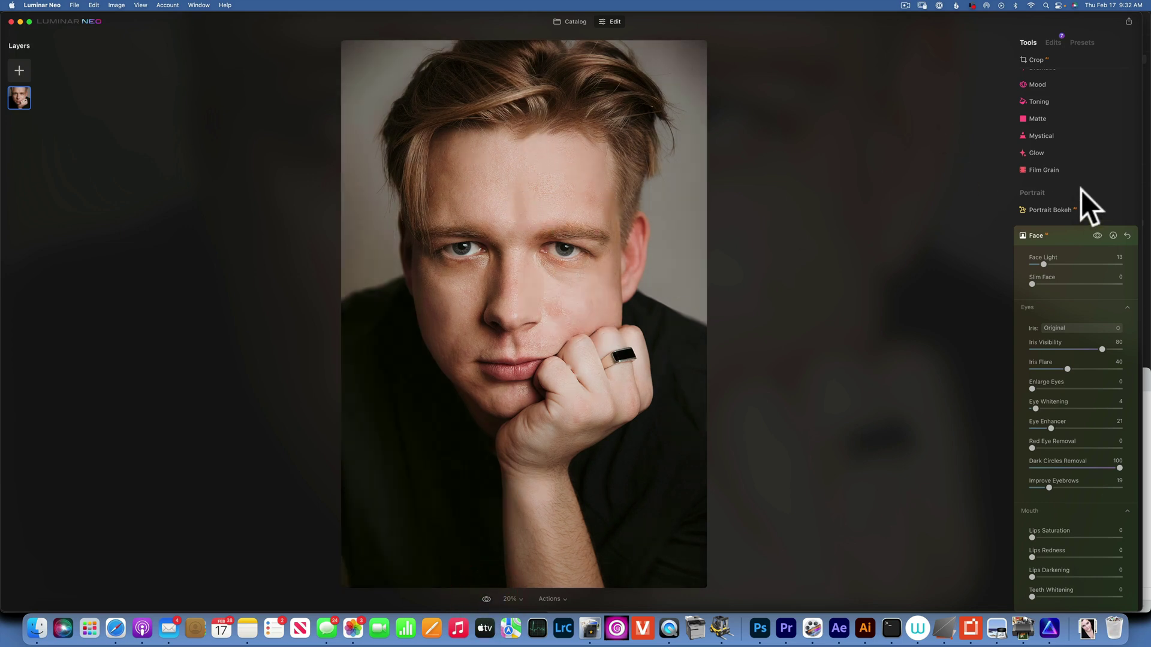
# Step: Darken the man's whole portrait with a Develop edit at Exposure -0.96
pyautogui.scroll(8, 1078, 181)
pyautogui.click(1044, 95)
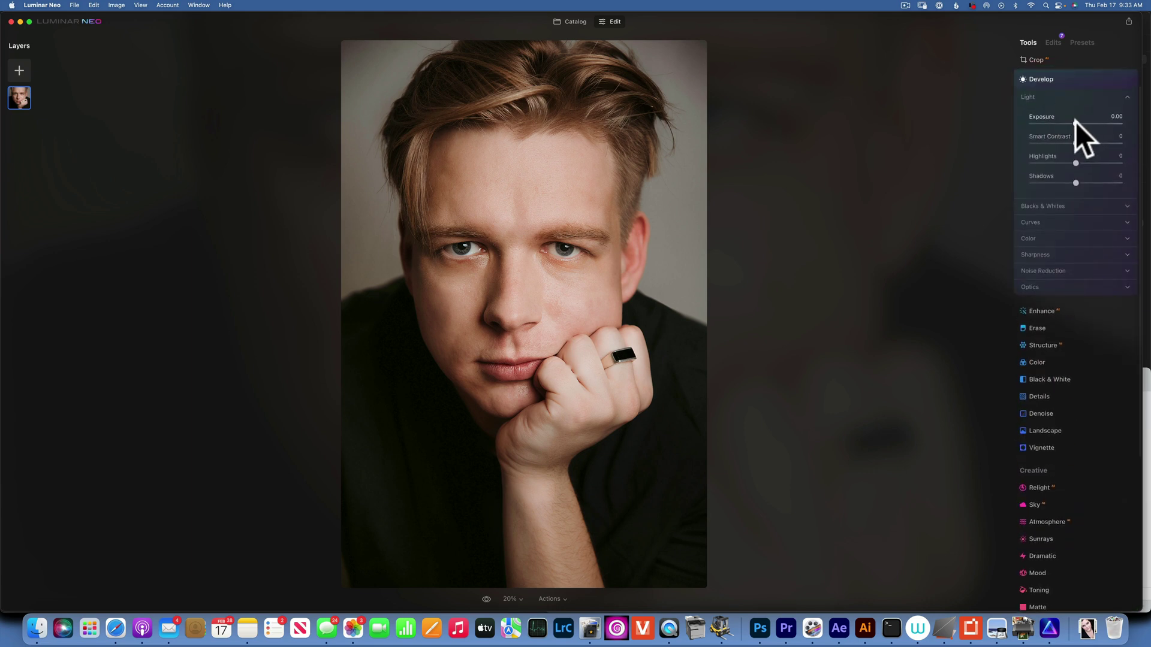
pyautogui.moveTo(1075, 121); pyautogui.dragTo(1069, 121)
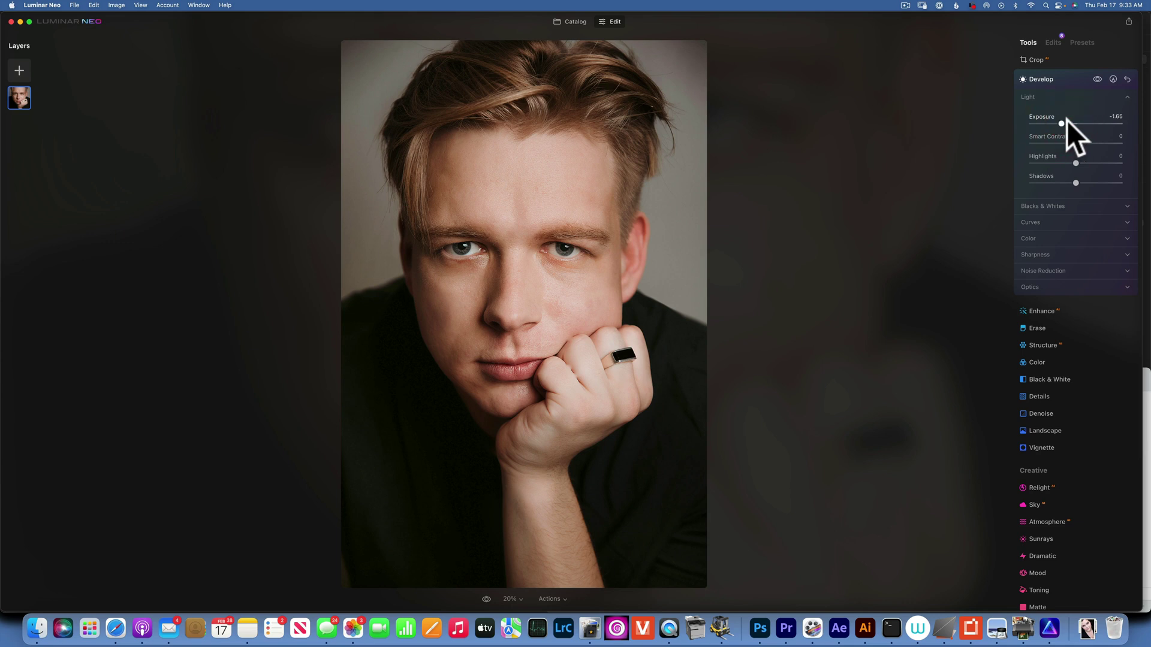
pyautogui.moveTo(1063, 121); pyautogui.dragTo(1067, 120)
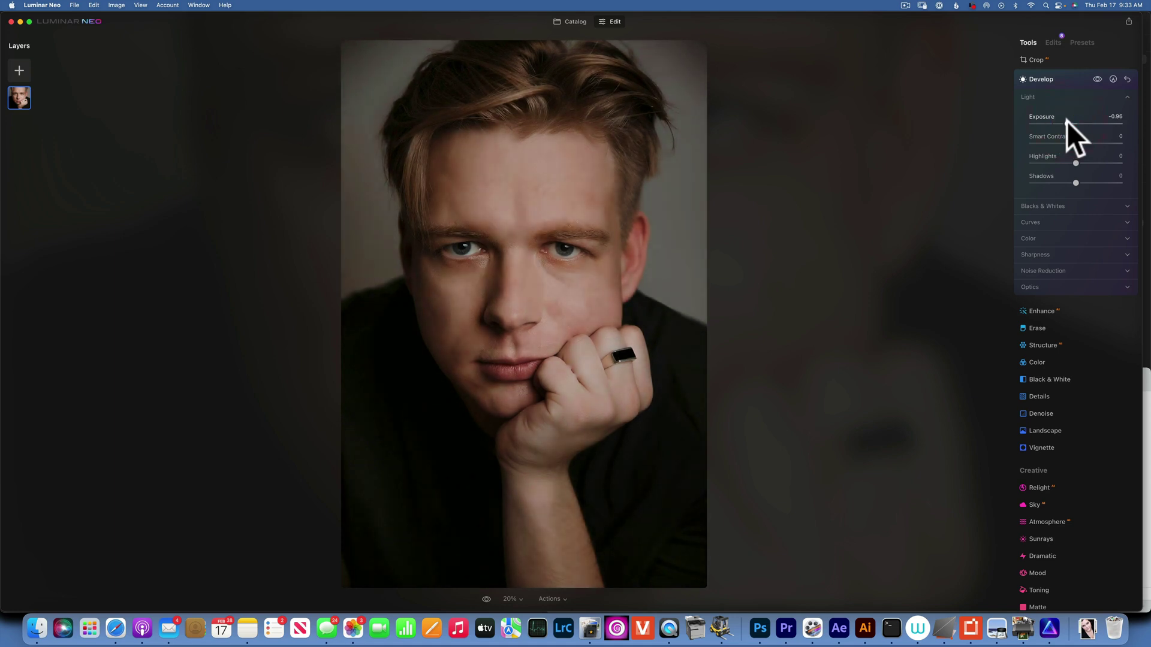
# Step: Erase the darkening from the man's face, hand and forearm by painting on its mask with a size 220 eraser at strength 49
pyautogui.click(1113, 78)
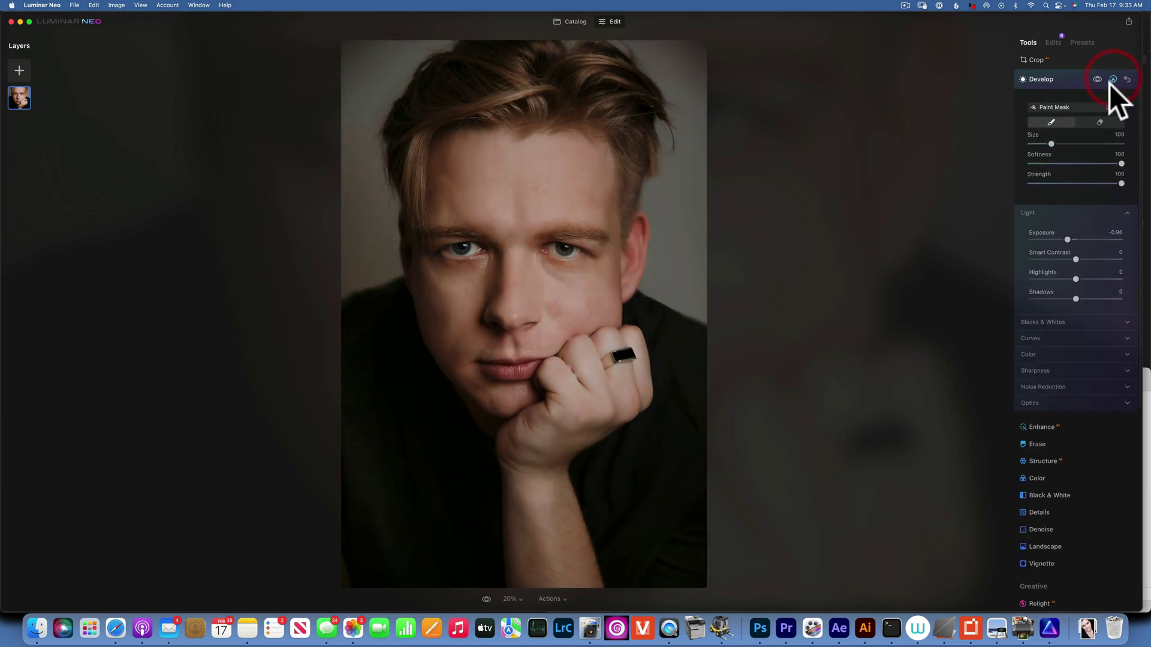
pyautogui.click(1099, 122)
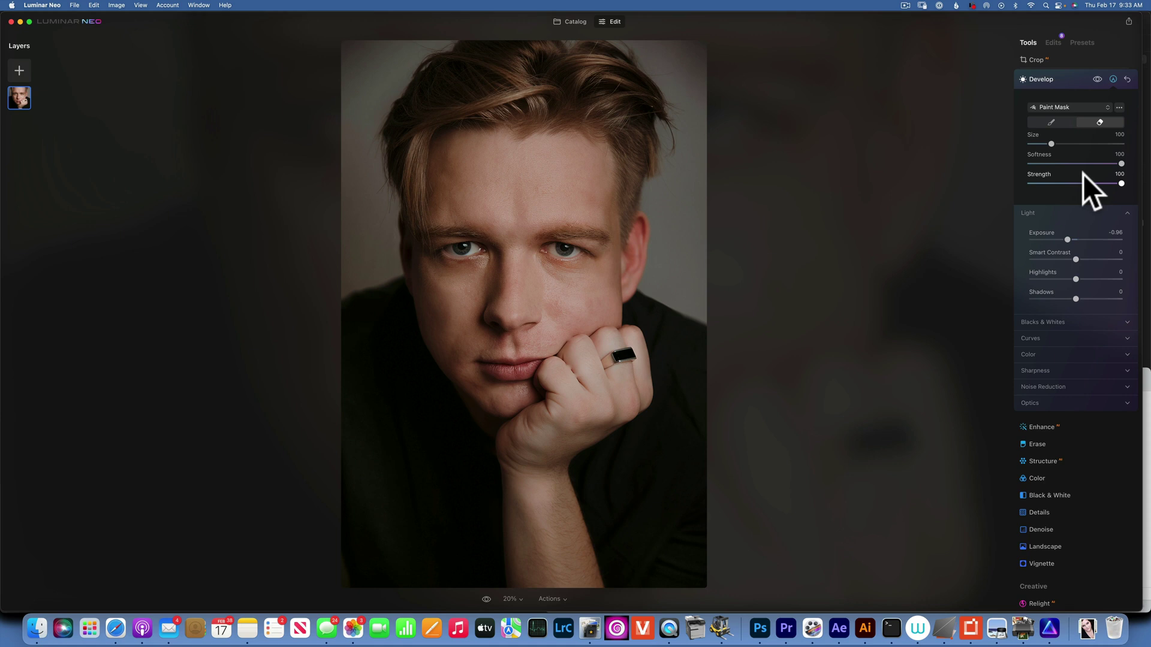
pyautogui.moveTo(1122, 184); pyautogui.dragTo(1074, 184)
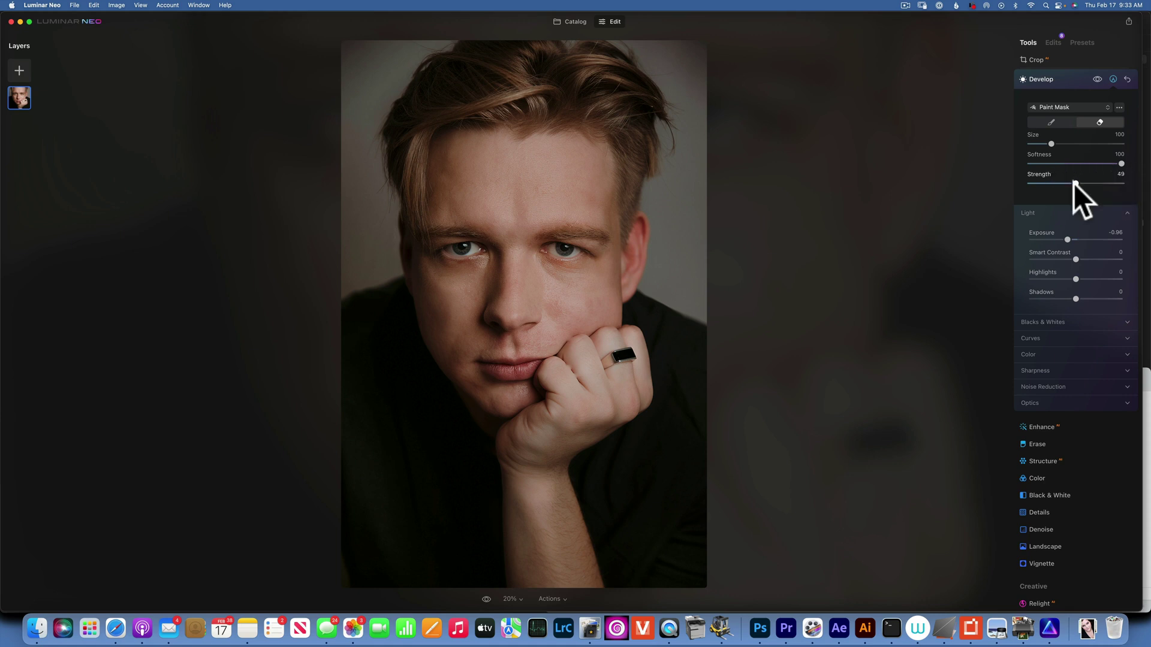
pyautogui.press(']')
pyautogui.press(']')
pyautogui.press(']')
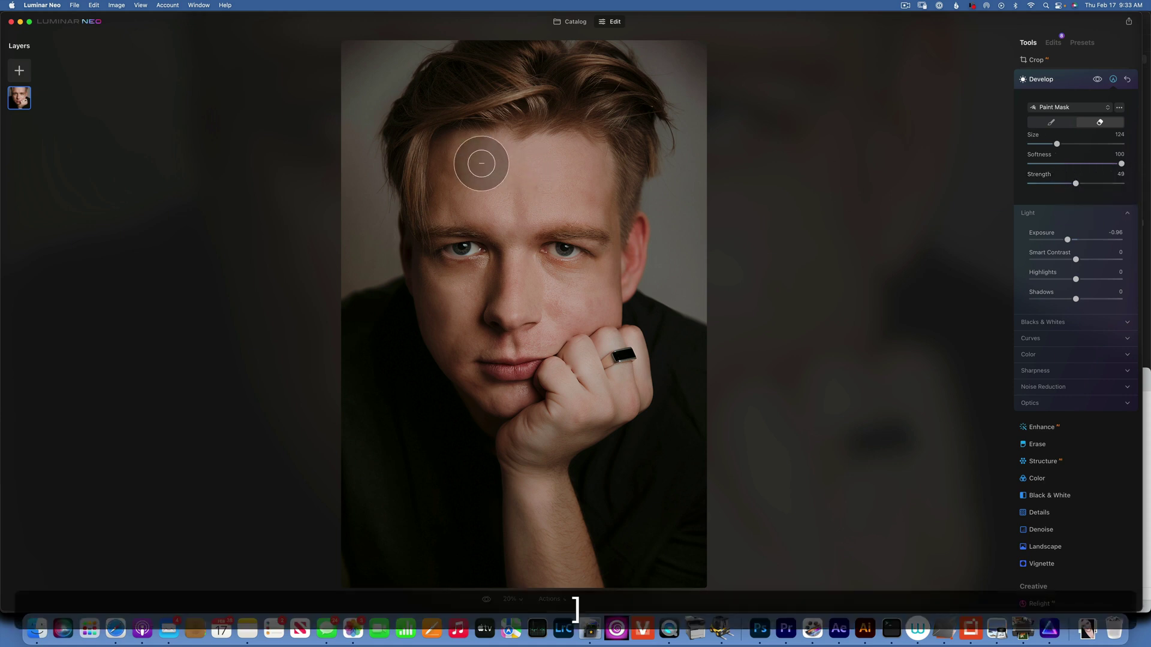
pyautogui.press(']')
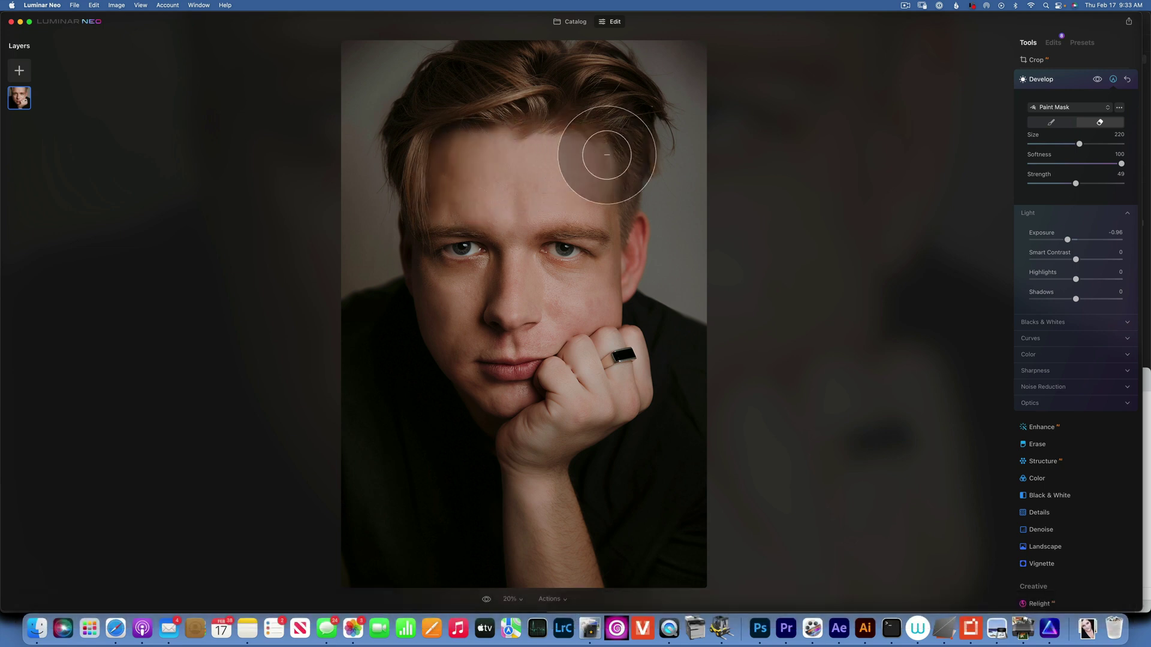
pyautogui.click(591, 310)
pyautogui.moveTo(590, 309)
pyautogui.mouseDown()
pyautogui.moveTo(513, 368)
pyautogui.moveTo(474, 309)
pyautogui.moveTo(448, 228)
pyautogui.moveTo(459, 167)
pyautogui.moveTo(526, 195)
pyautogui.moveTo(507, 320)
pyautogui.moveTo(512, 385)
pyautogui.moveTo(482, 352)
pyautogui.moveTo(480, 318)
pyautogui.moveTo(597, 386)
pyautogui.moveTo(554, 447)
pyautogui.moveTo(561, 594)
pyautogui.mouseUp()
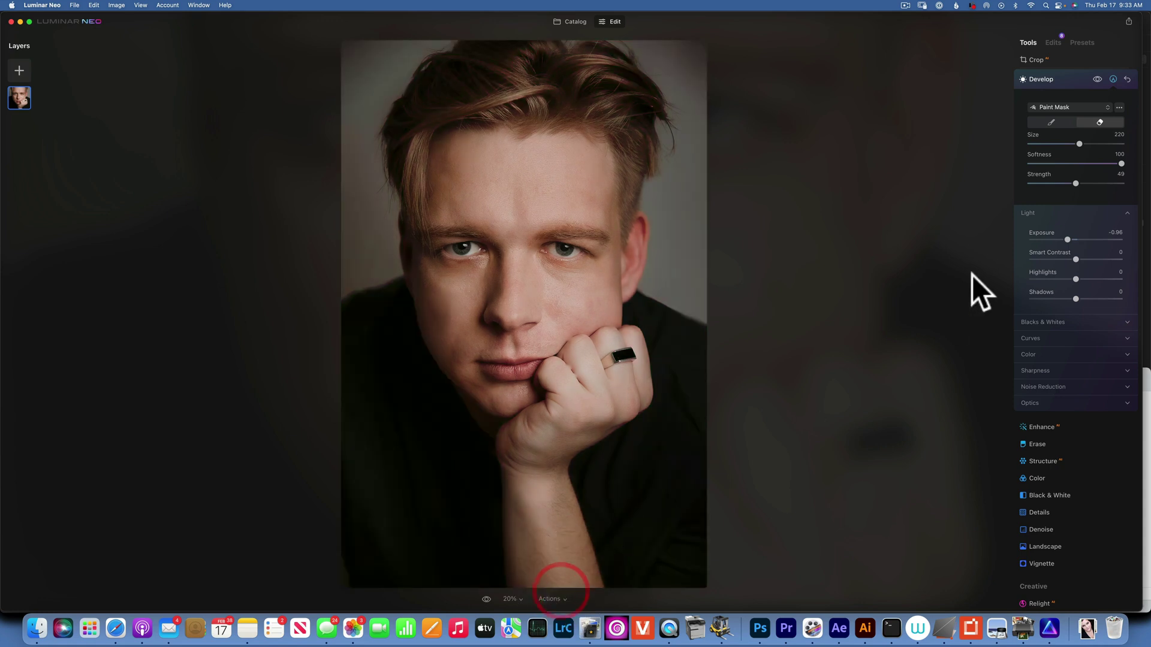
# Step: Check the effect of the Develop edit, and compare the finished portrait of the man with the original
pyautogui.click(1096, 78)
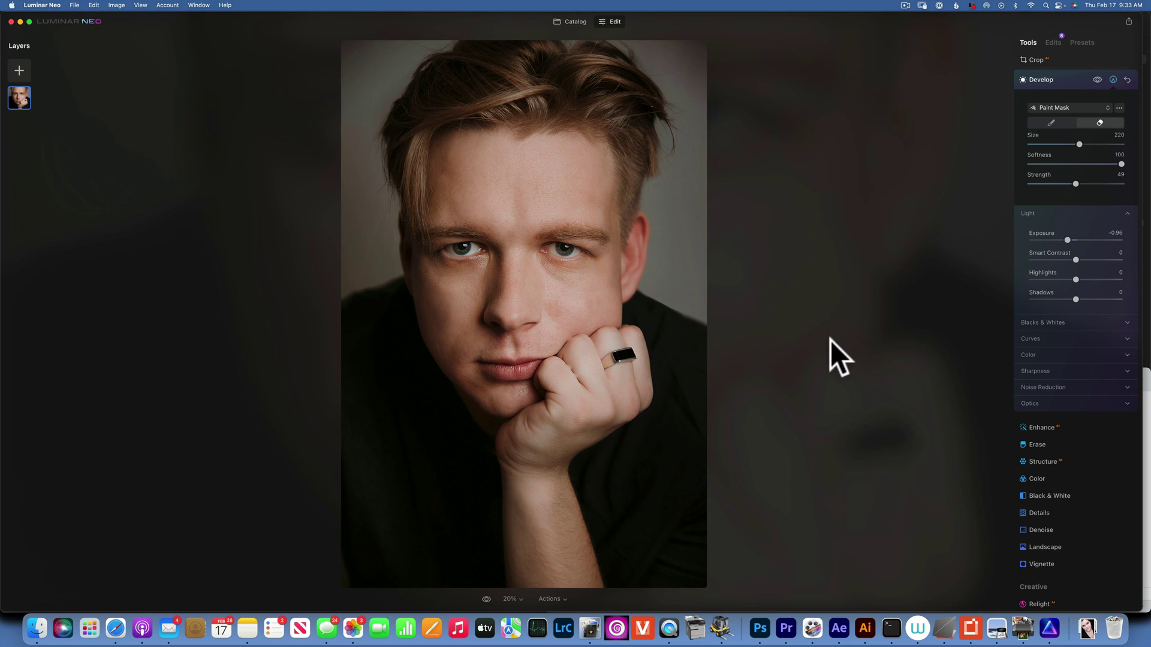
pyautogui.click(485, 598)
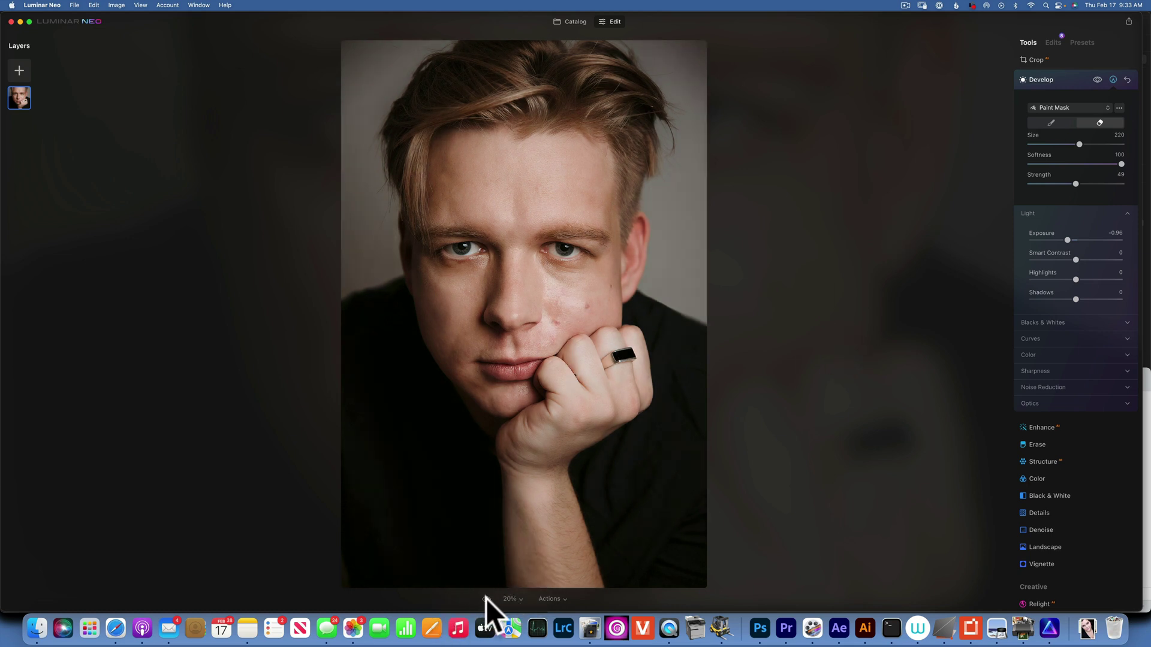
pyautogui.click(486, 598)
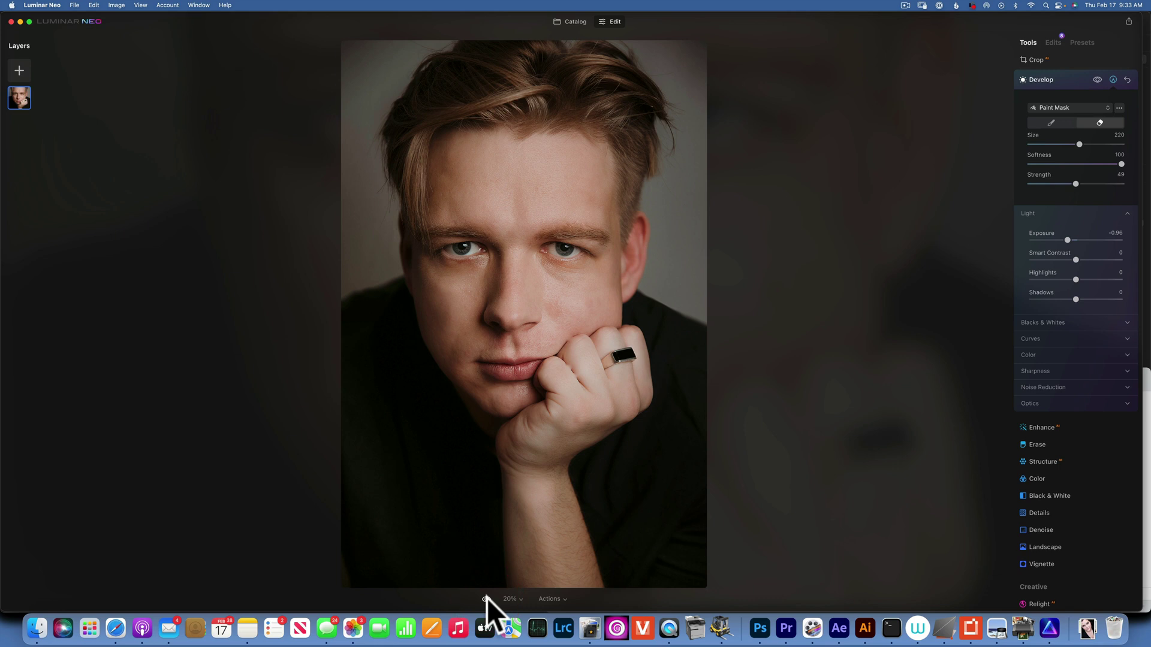
pyautogui.click(485, 598)
pyautogui.click(485, 598)
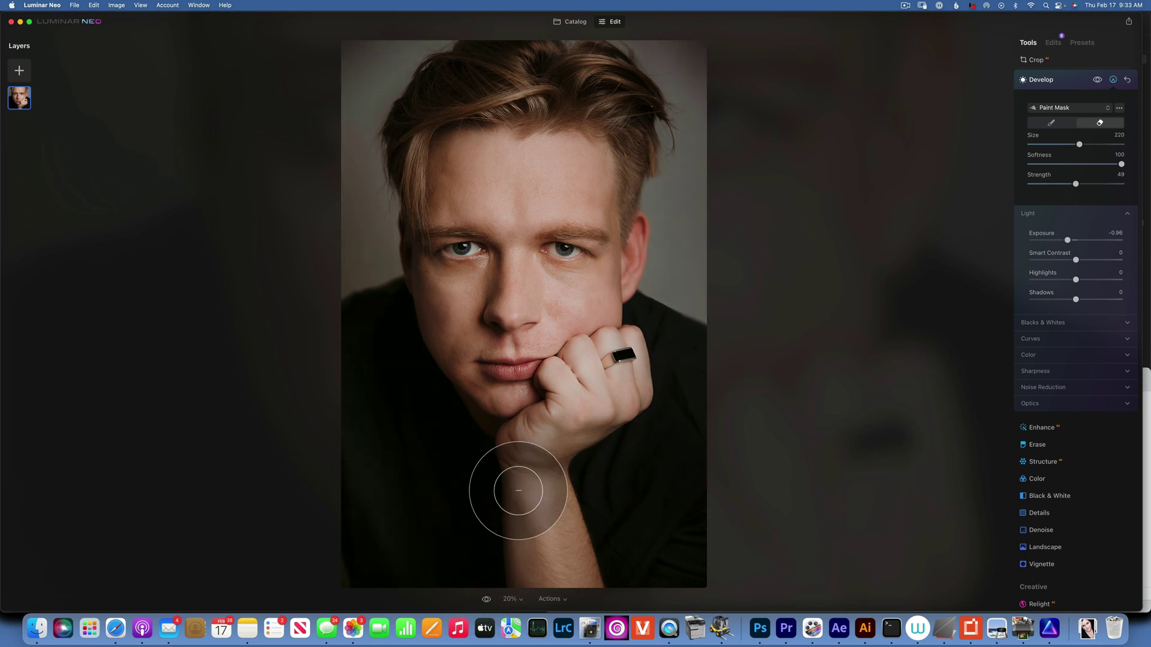
# Step: Open the catalog's portrait of the woman with blue eye makeup against a blue background for editing
pyautogui.click(575, 20)
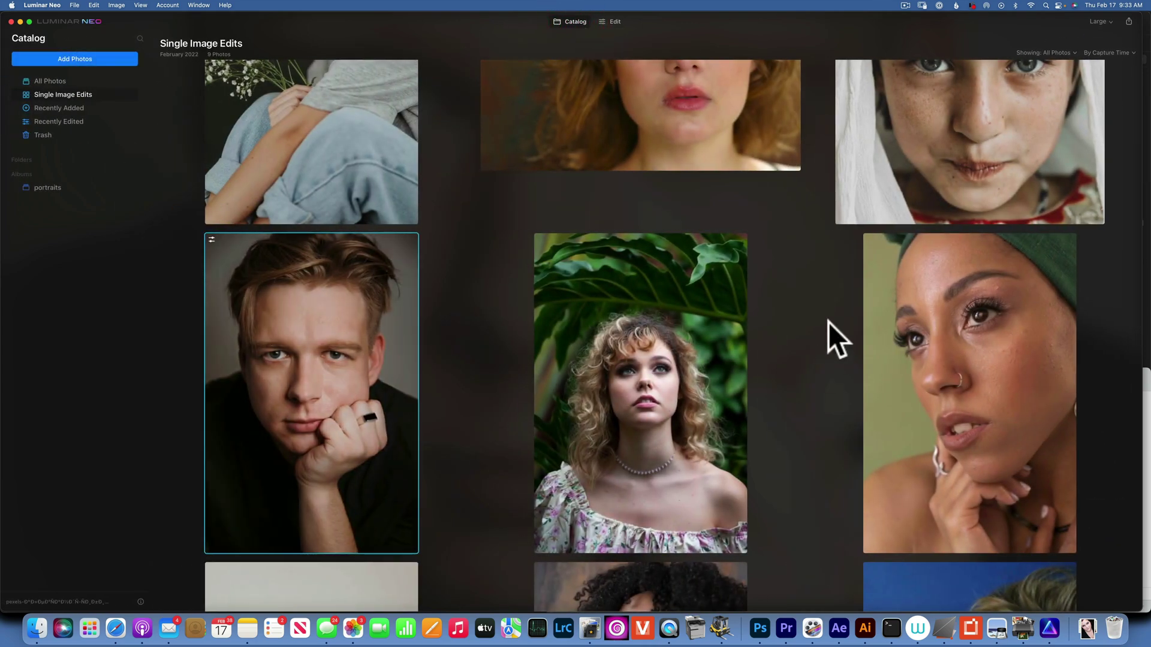
pyautogui.scroll(3, 828, 223)
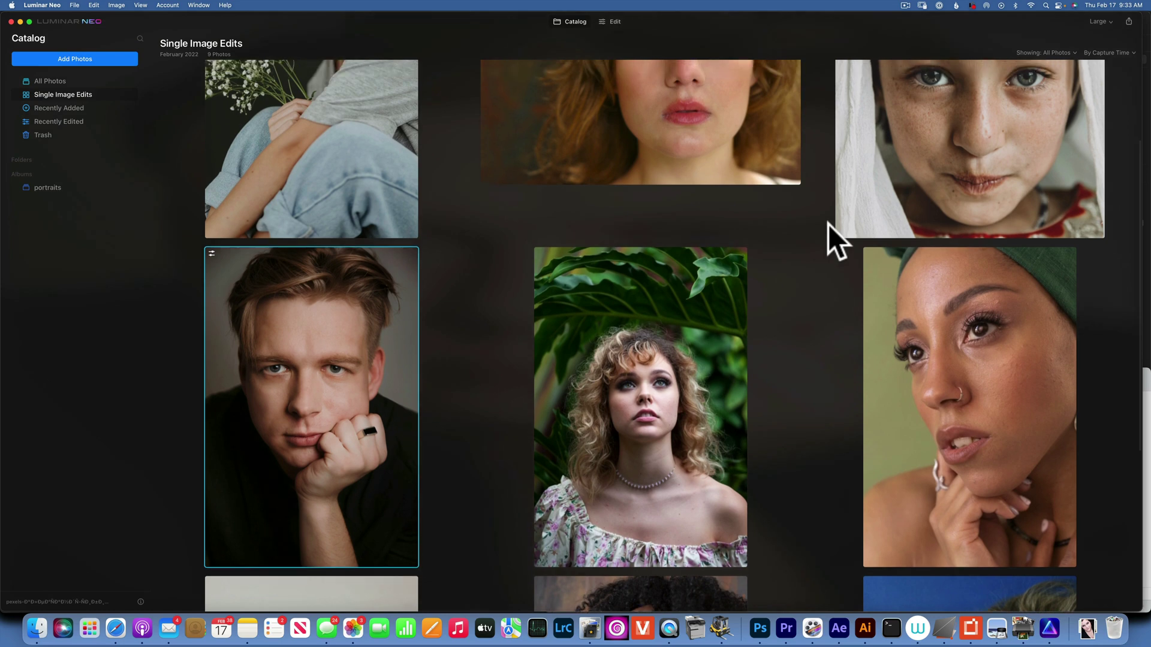
pyautogui.scroll(-8, 828, 224)
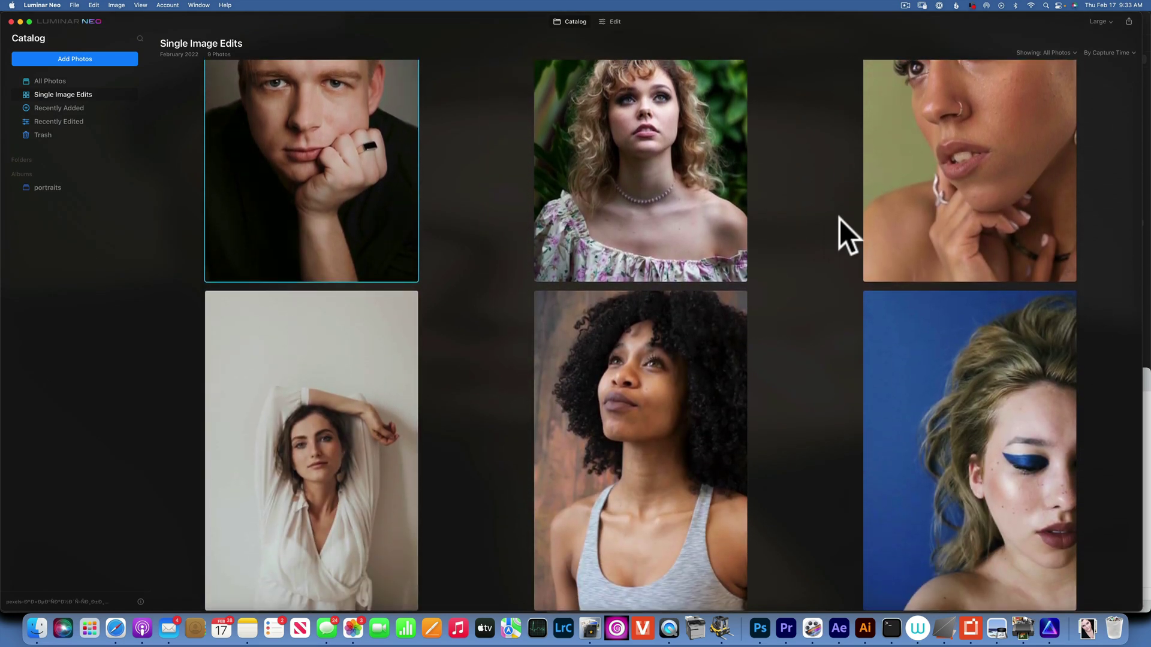
pyautogui.doubleClick(1013, 474)
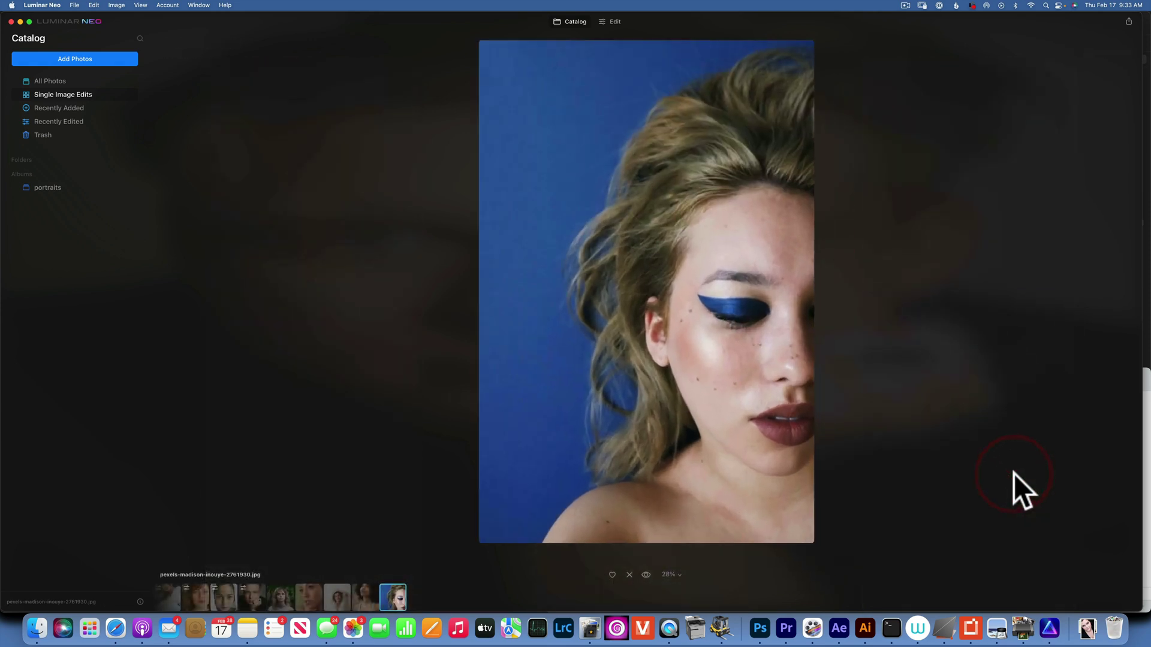
pyautogui.click(616, 21)
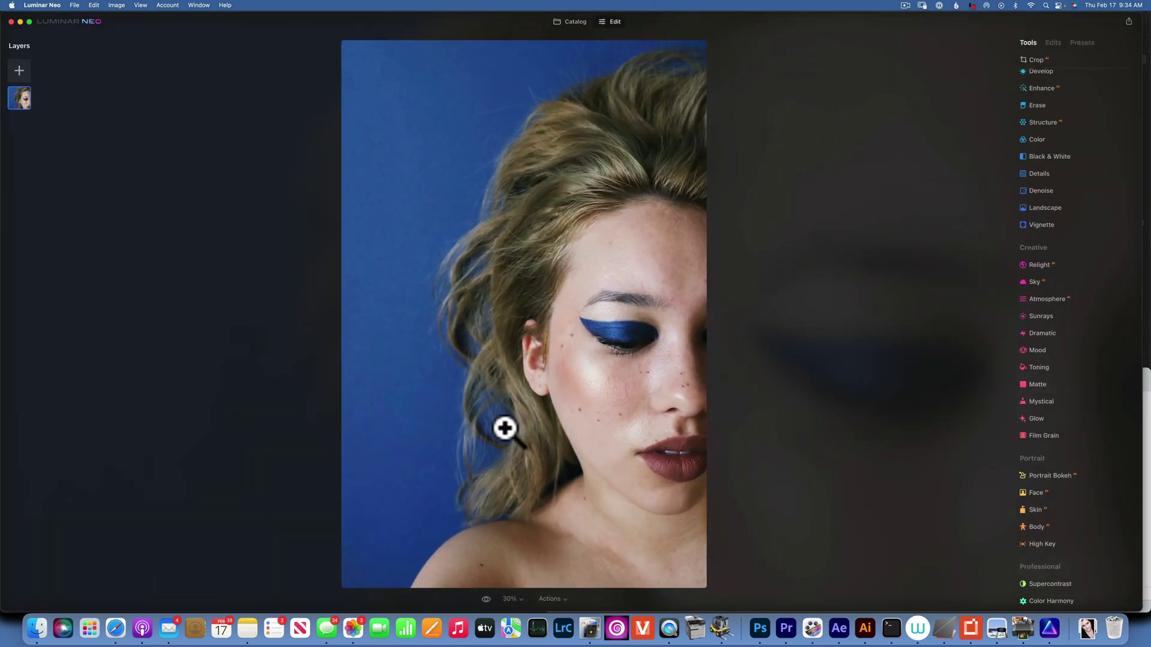
# Step: Enhance the woman's portrait with an Accent amount of 46
pyautogui.click(513, 599)
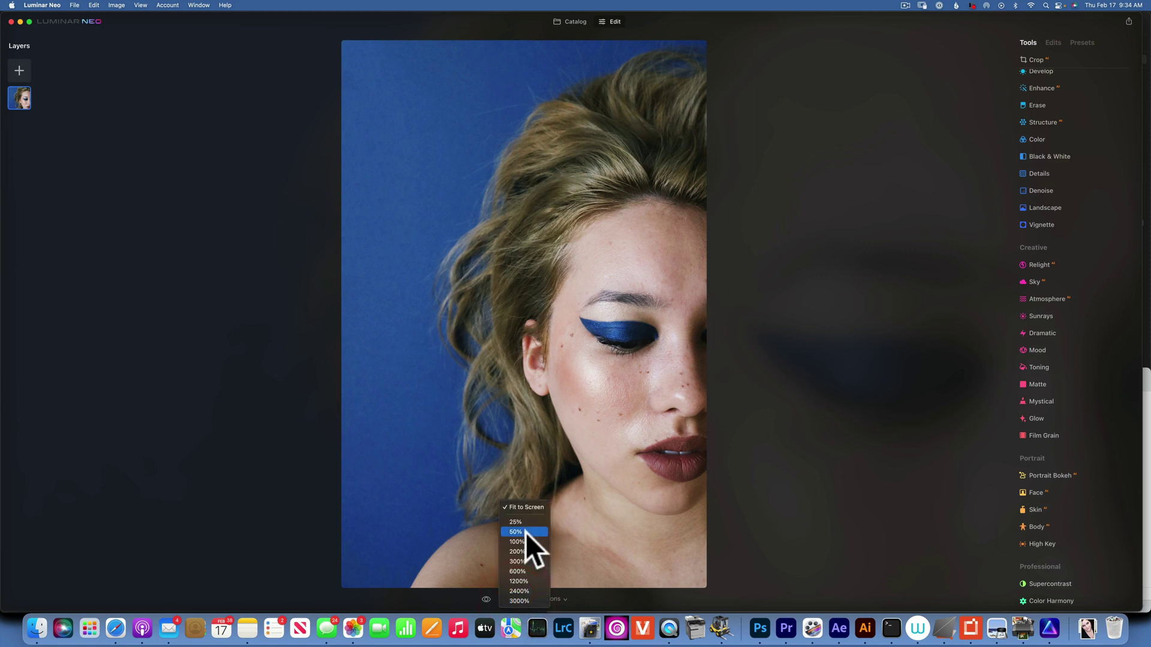
pyautogui.click(515, 532)
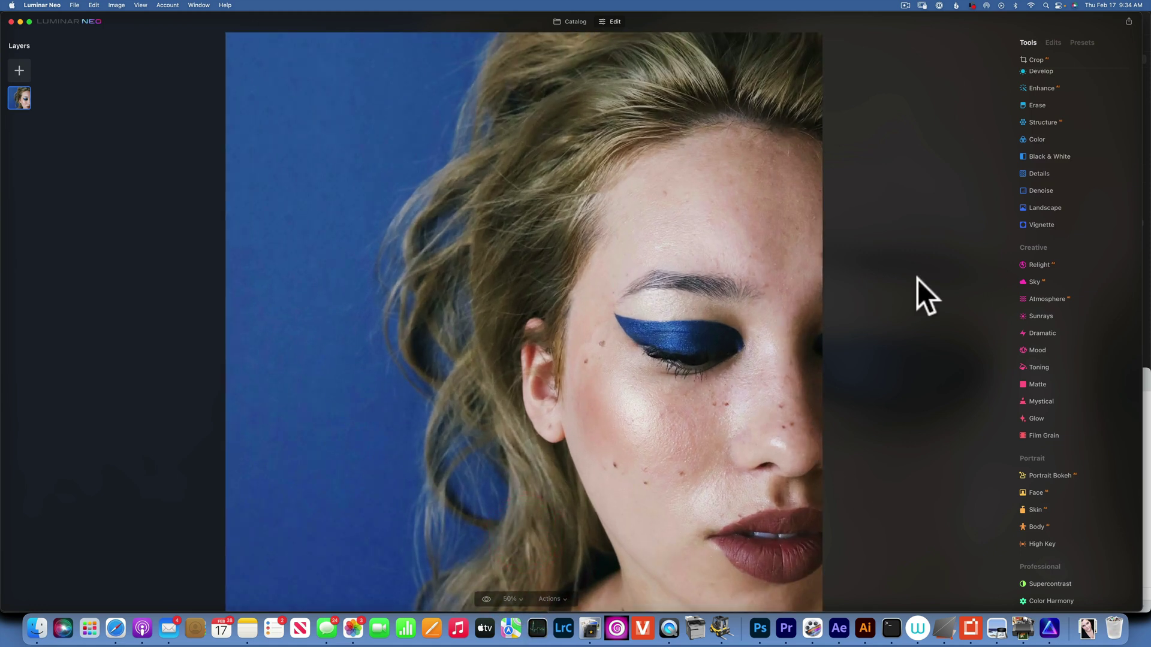
pyautogui.click(1047, 89)
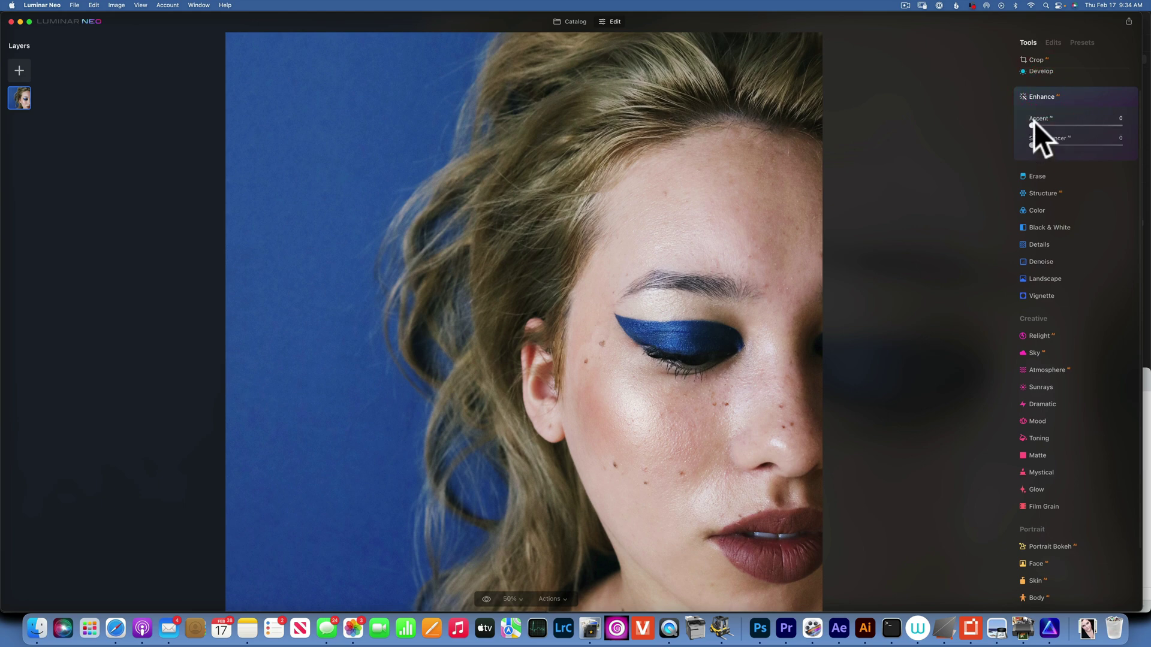
pyautogui.moveTo(1031, 126); pyautogui.dragTo(1076, 125)
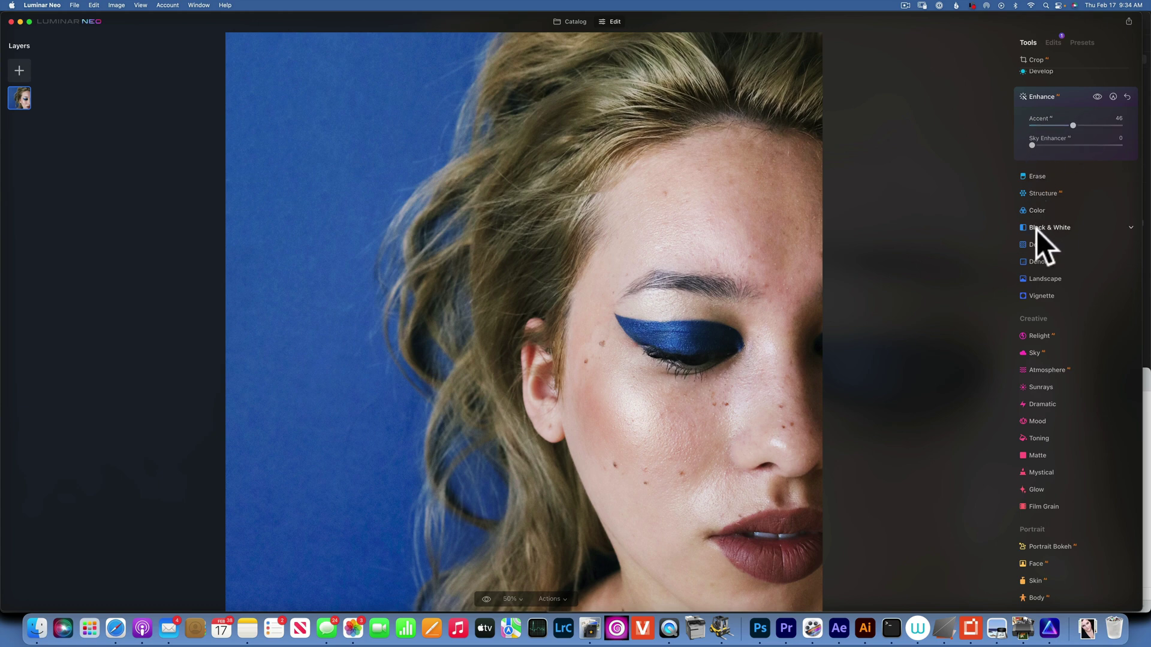
# Step: Smooth the woman's skin with a Skin edit at Amount 100
pyautogui.scroll(-3, 1037, 233)
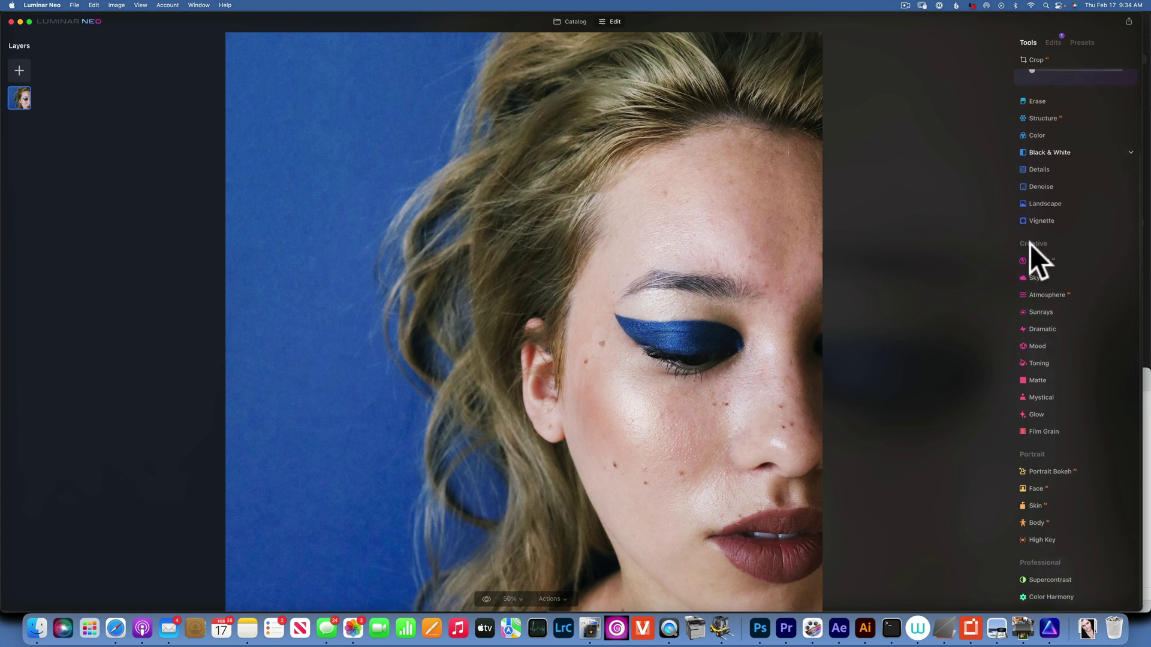
pyautogui.click(1033, 505)
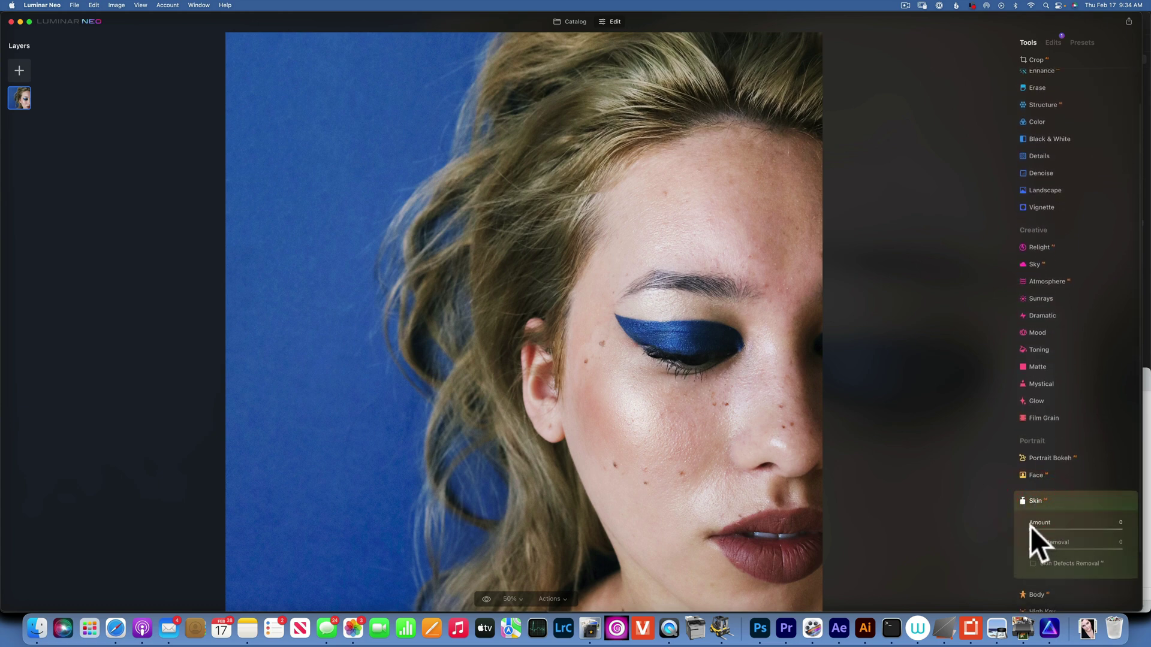
pyautogui.moveTo(1031, 527); pyautogui.dragTo(1145, 527)
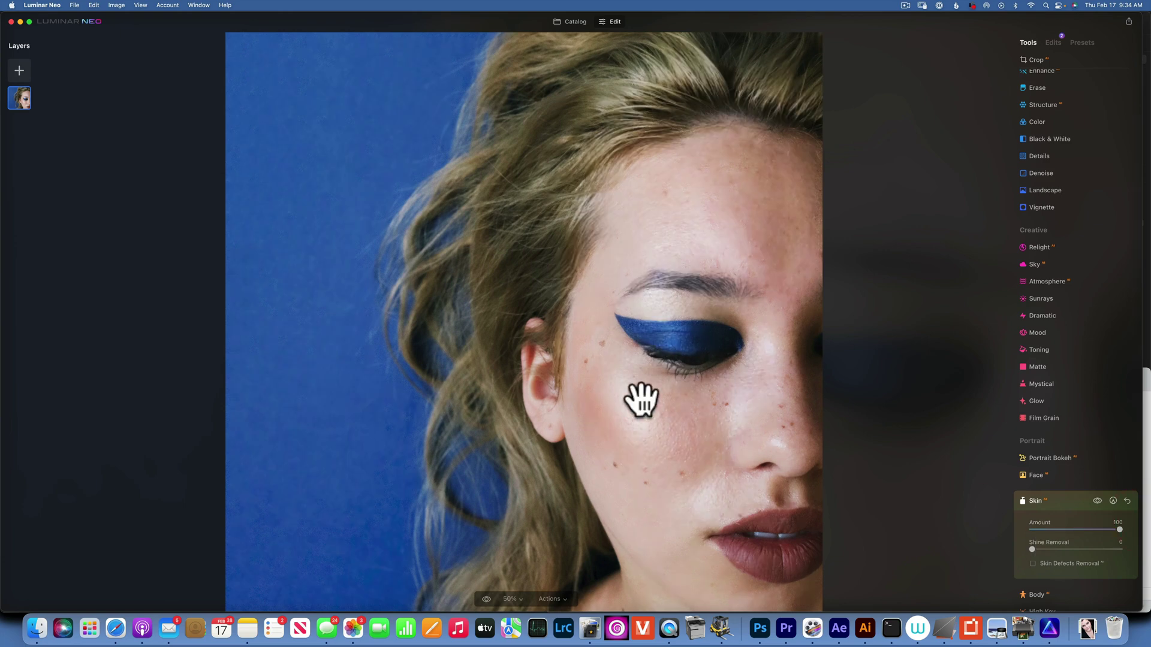
pyautogui.click(519, 599)
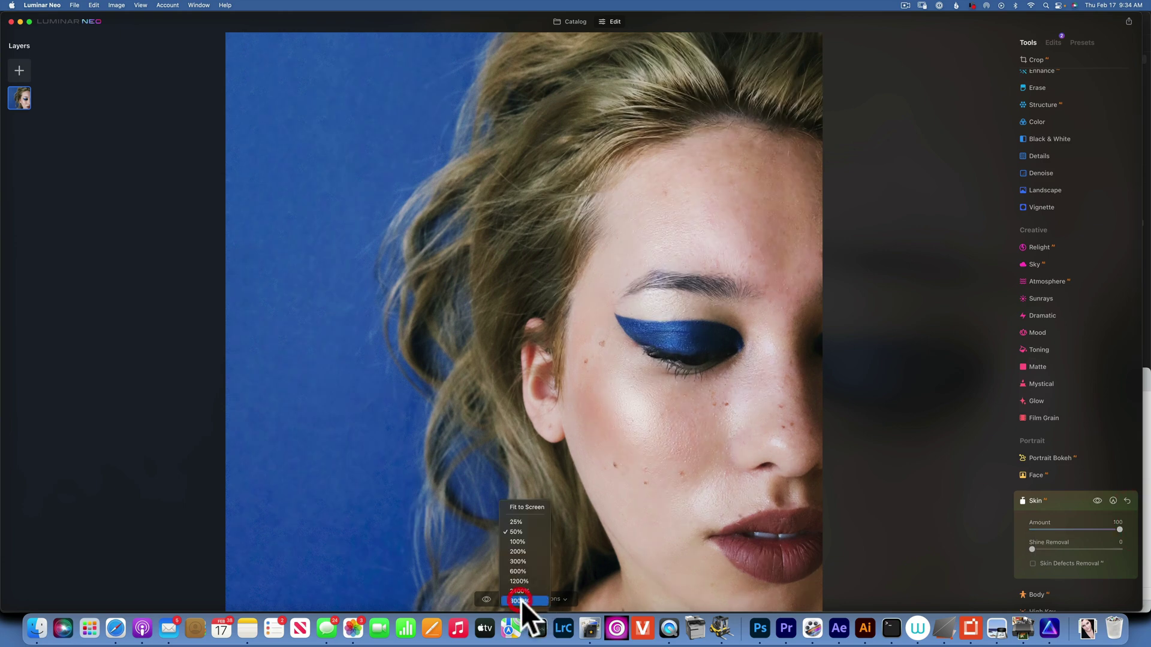
pyautogui.click(521, 540)
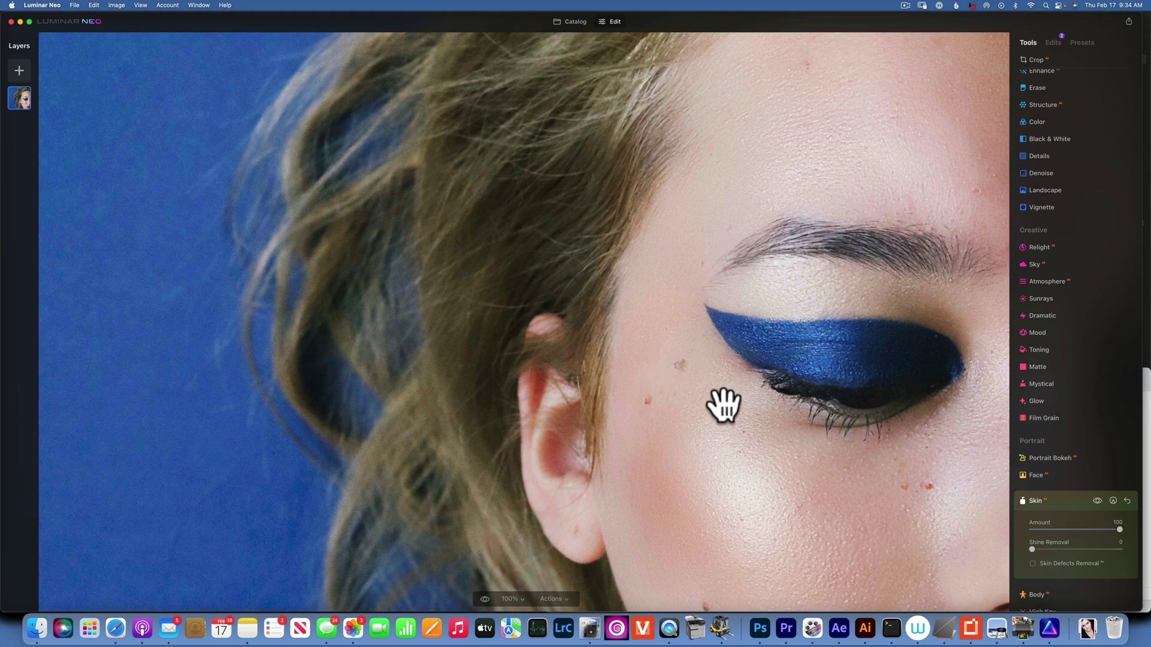
# Step: Adjust the Skin edit's smoothing Amount while judging the woman's cheek and nose
pyautogui.moveTo(725, 403); pyautogui.dragTo(101, 166)
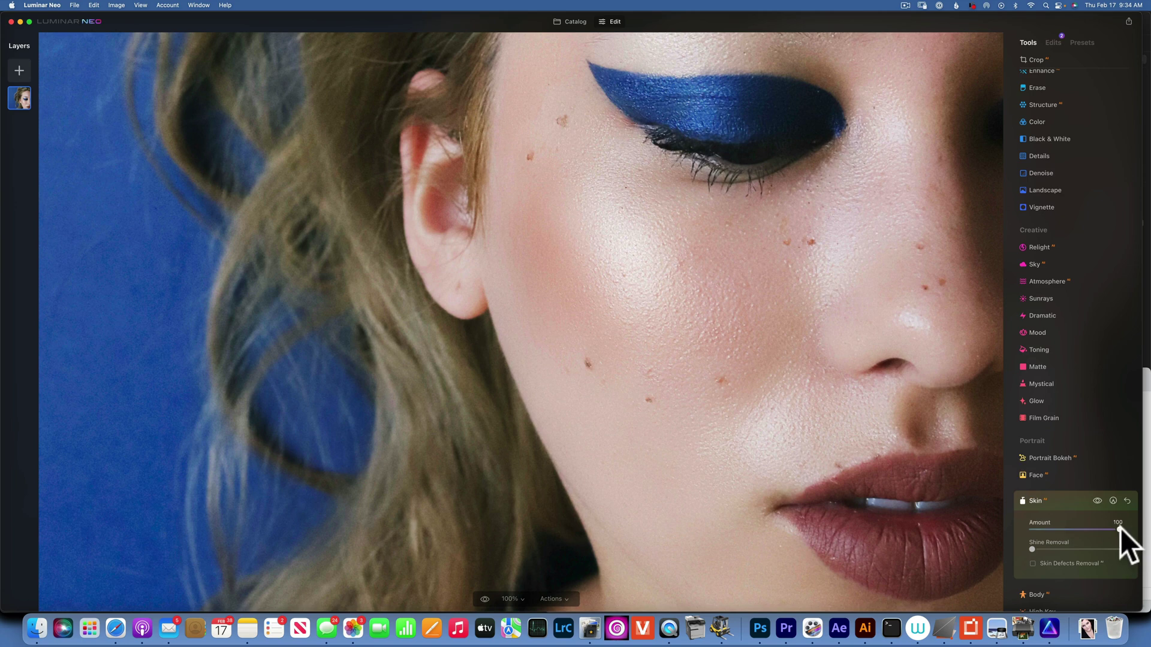
pyautogui.moveTo(1118, 529); pyautogui.dragTo(1055, 530)
# Step: Mark the moles on the nose and beneath the eye for removal with the Erase tool at brush radius 22
pyautogui.click(1041, 85)
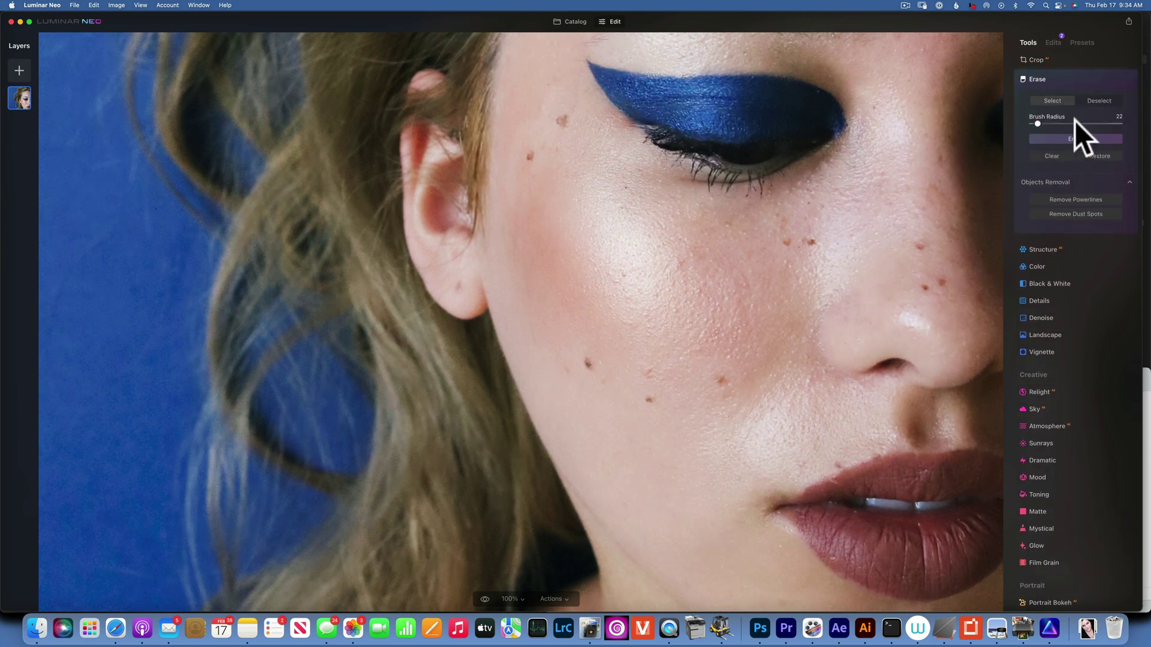
pyautogui.click(924, 251)
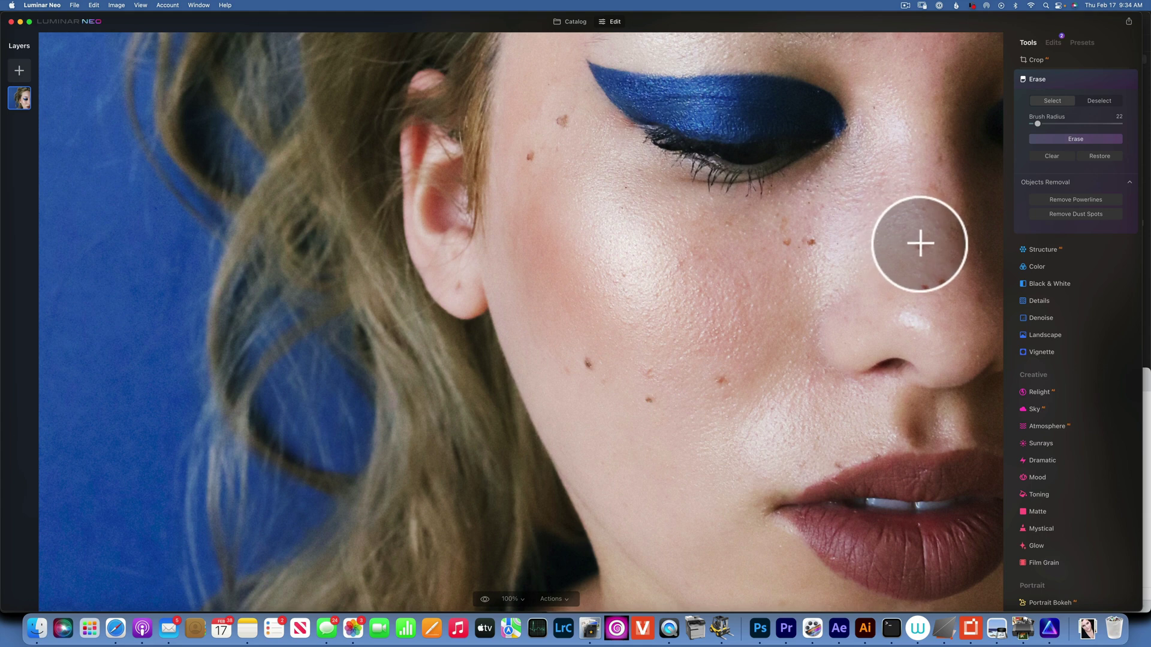
pyautogui.click(943, 281)
pyautogui.click(925, 289)
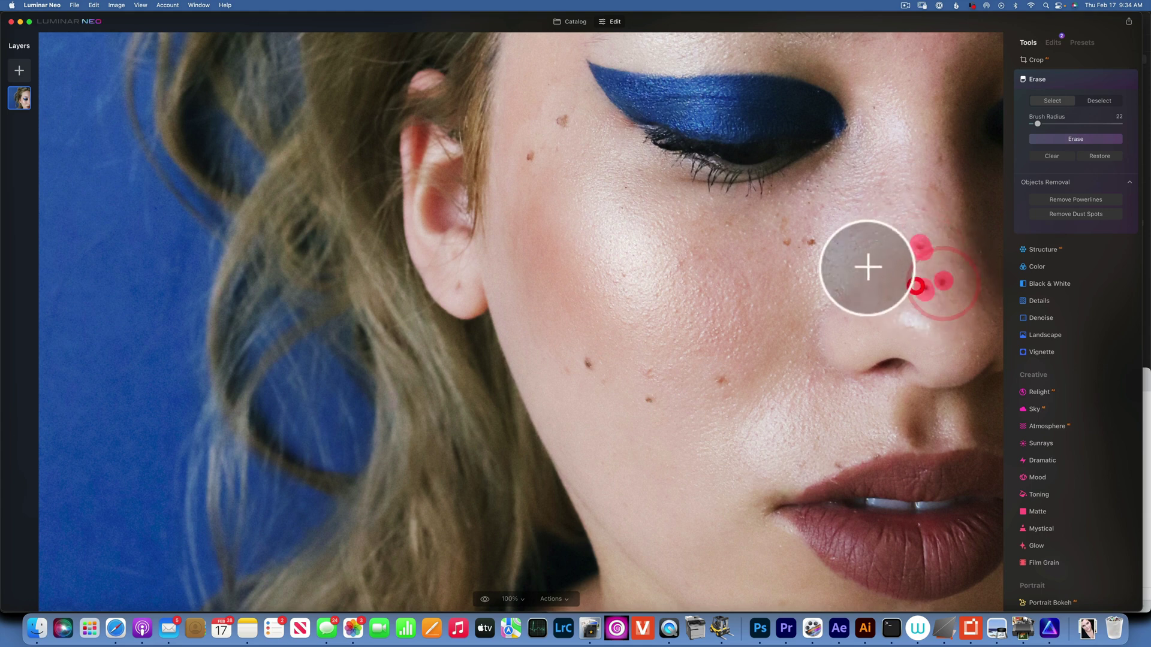
pyautogui.click(811, 242)
pyautogui.click(788, 244)
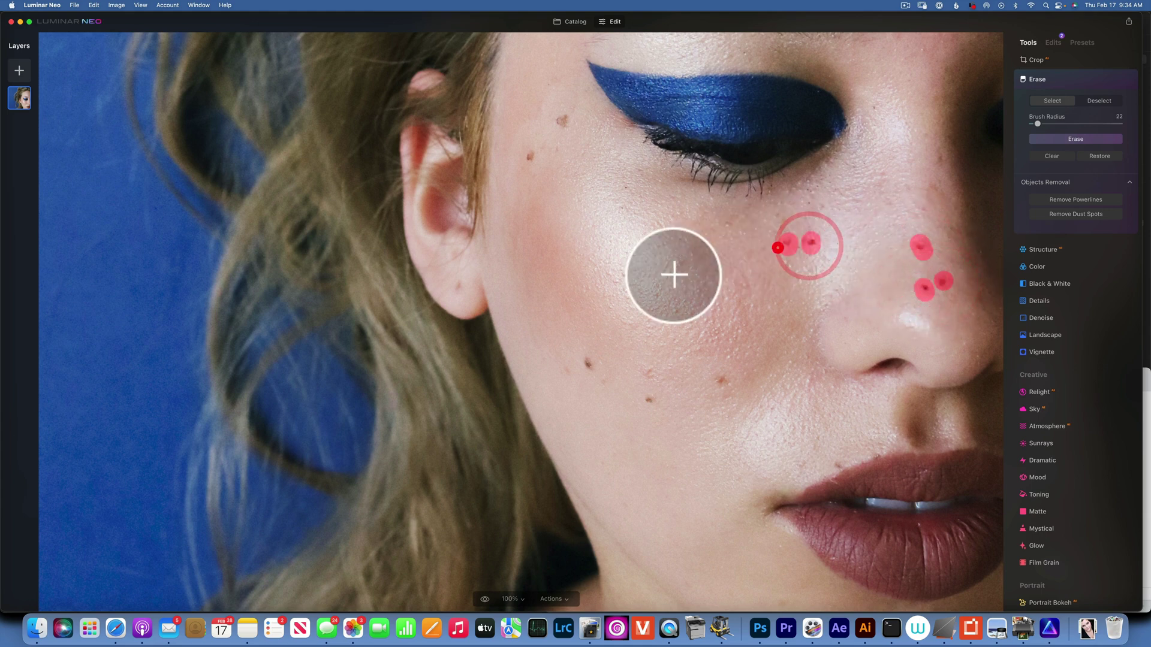
# Step: Mark the remaining spots on the cheek, temple, nose bridge and above the upper lip, and erase all marked blemishes
pyautogui.click(723, 378)
pyautogui.click(709, 384)
pyautogui.click(651, 371)
pyautogui.click(651, 400)
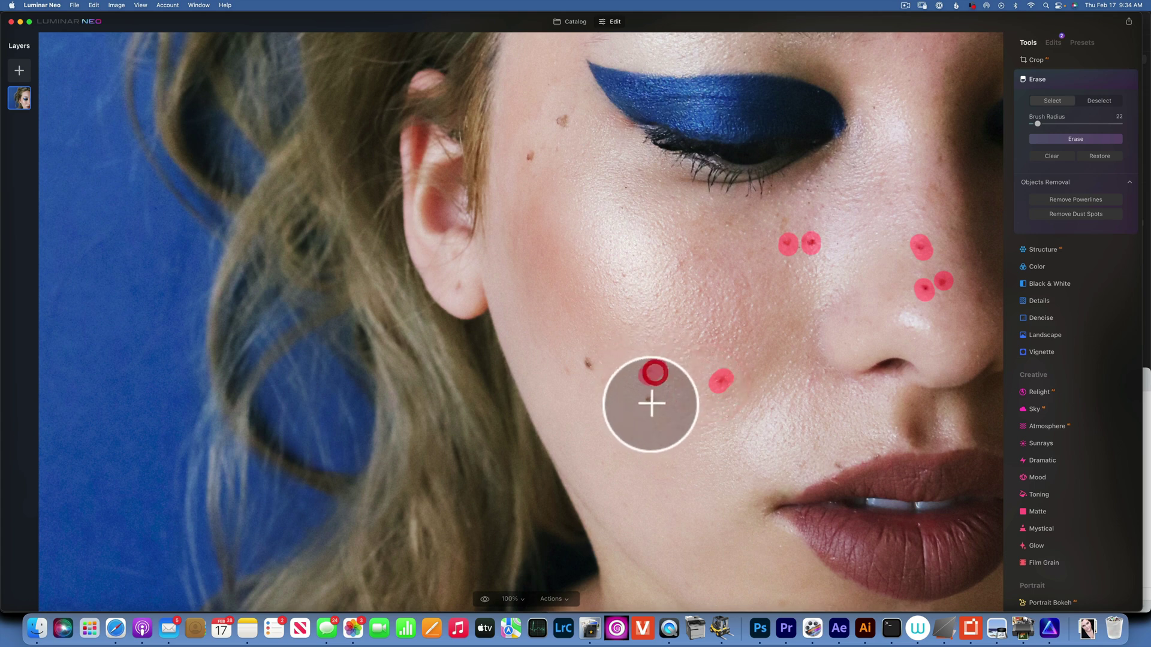
pyautogui.click(587, 365)
pyautogui.click(527, 159)
pyautogui.click(564, 122)
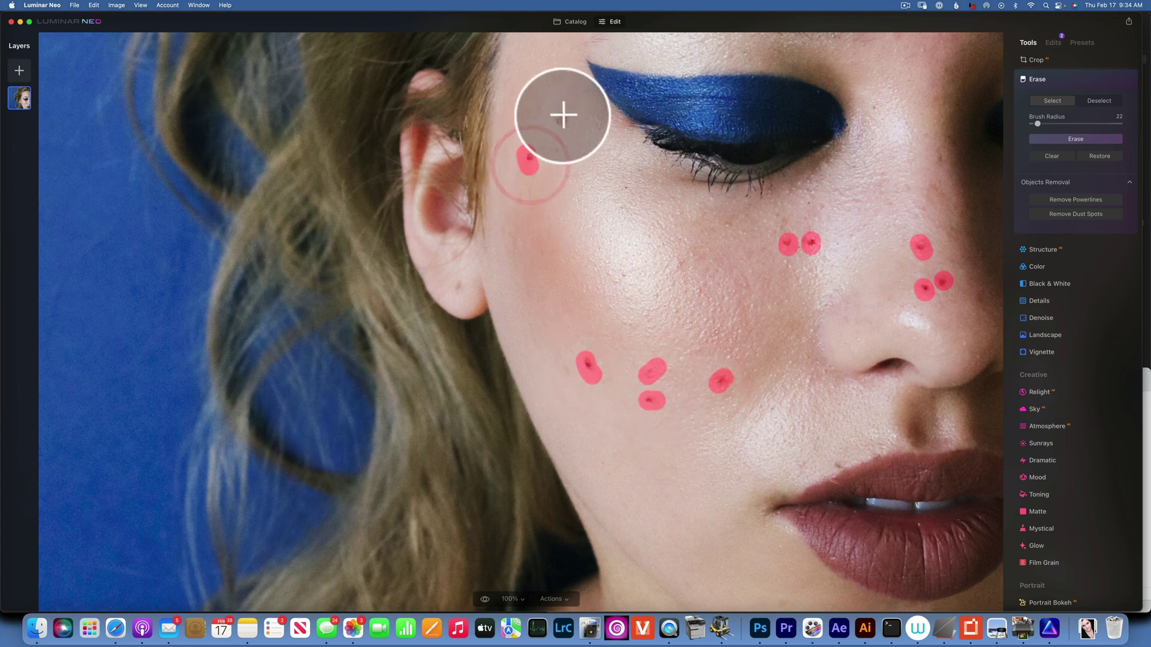
pyautogui.click(939, 158)
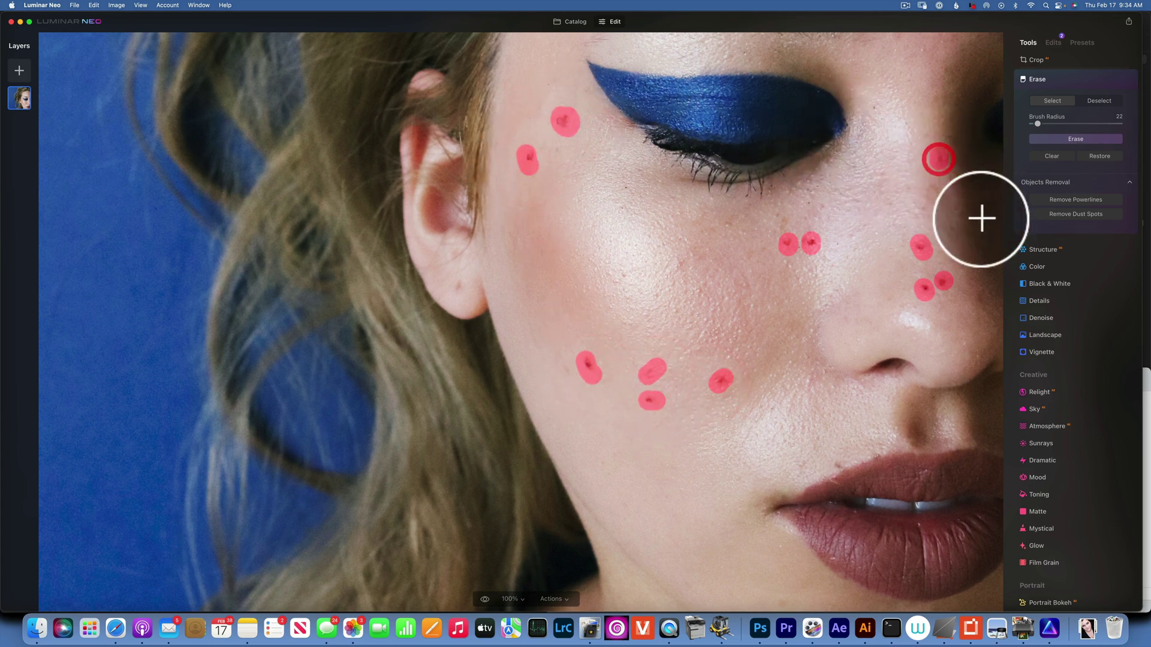
pyautogui.click(836, 463)
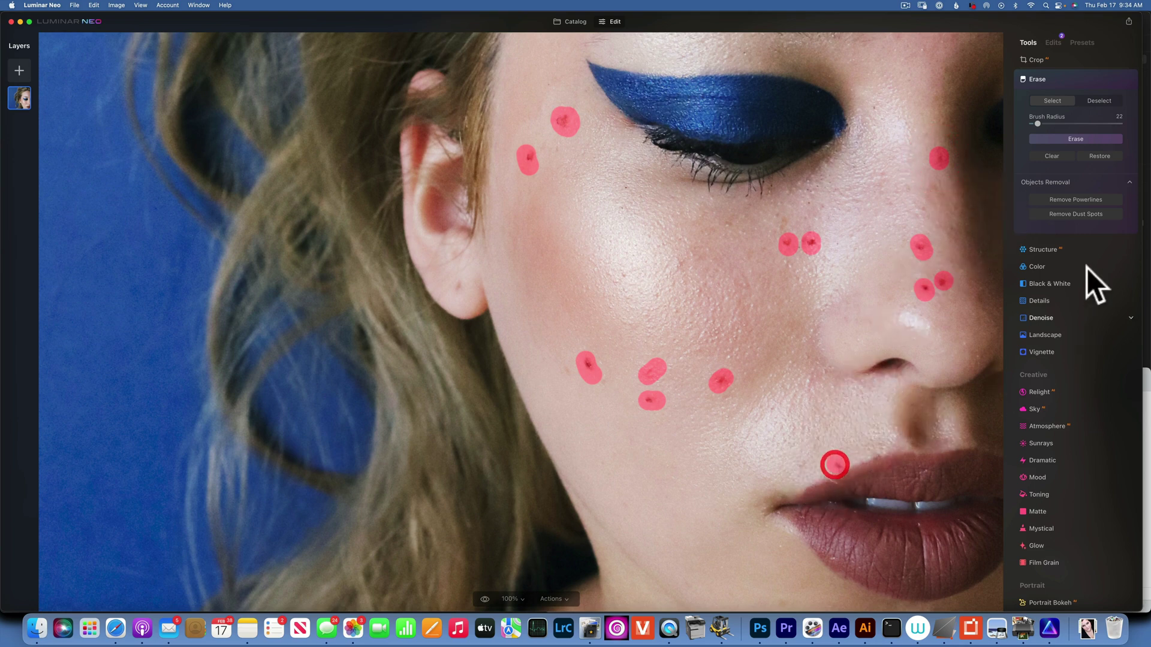
pyautogui.click(1079, 139)
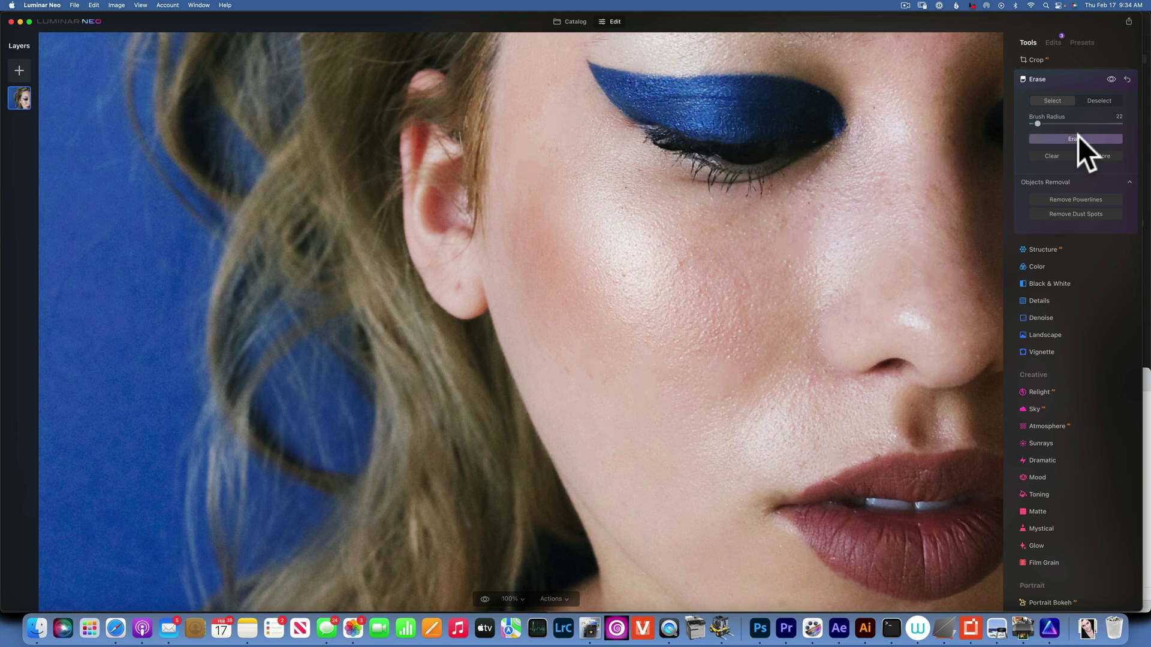
# Step: Soften the photo's texture with Structure Amount -15, Small Details -16 and Medium Details -10
pyautogui.click(1051, 249)
pyautogui.moveTo(1077, 124); pyautogui.dragTo(1062, 125)
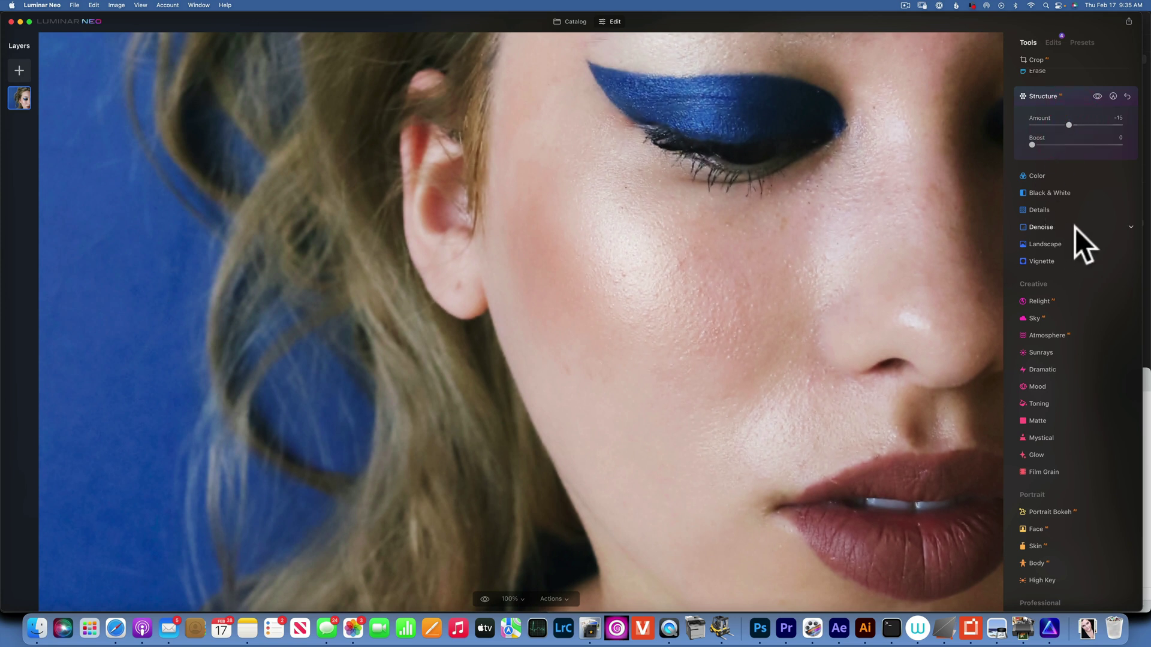
pyautogui.click(1046, 209)
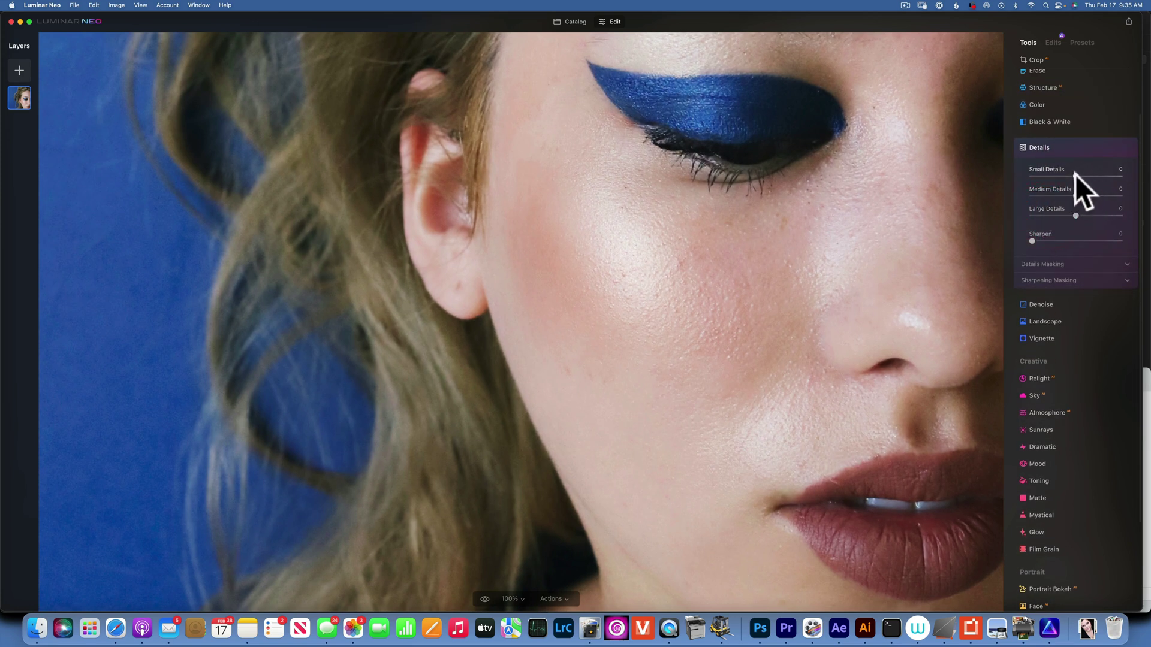
pyautogui.moveTo(1075, 174); pyautogui.dragTo(1067, 175)
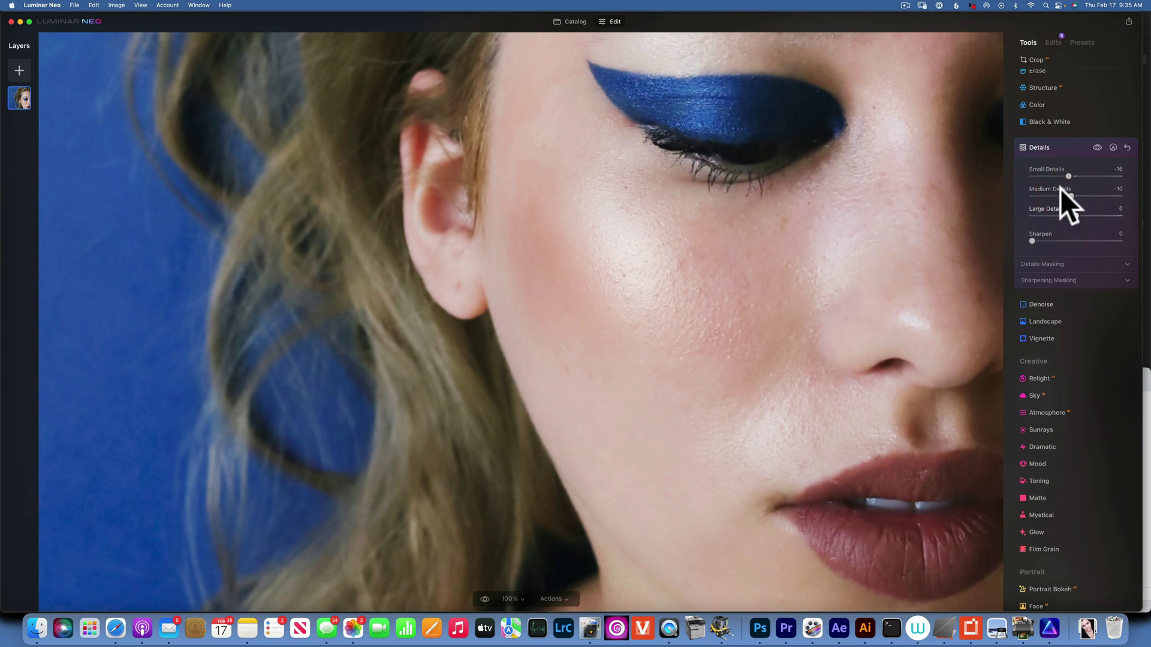
# Step: Add a second, separate Details edit with Sharpen set to 75
pyautogui.click(1052, 42)
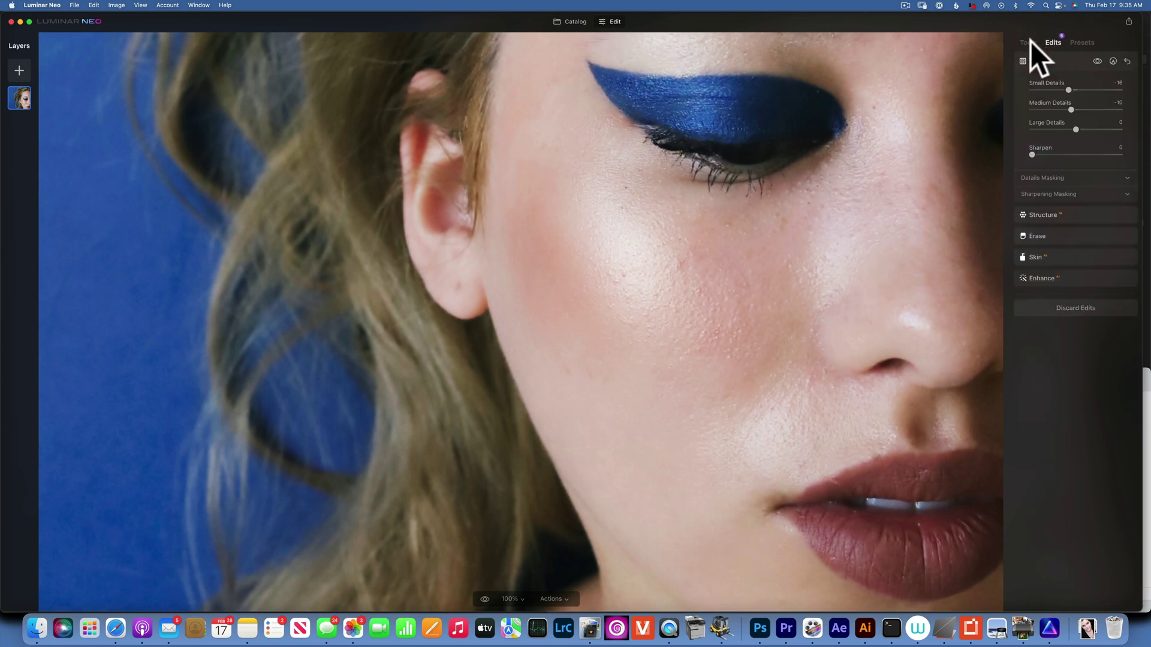
pyautogui.click(1028, 42)
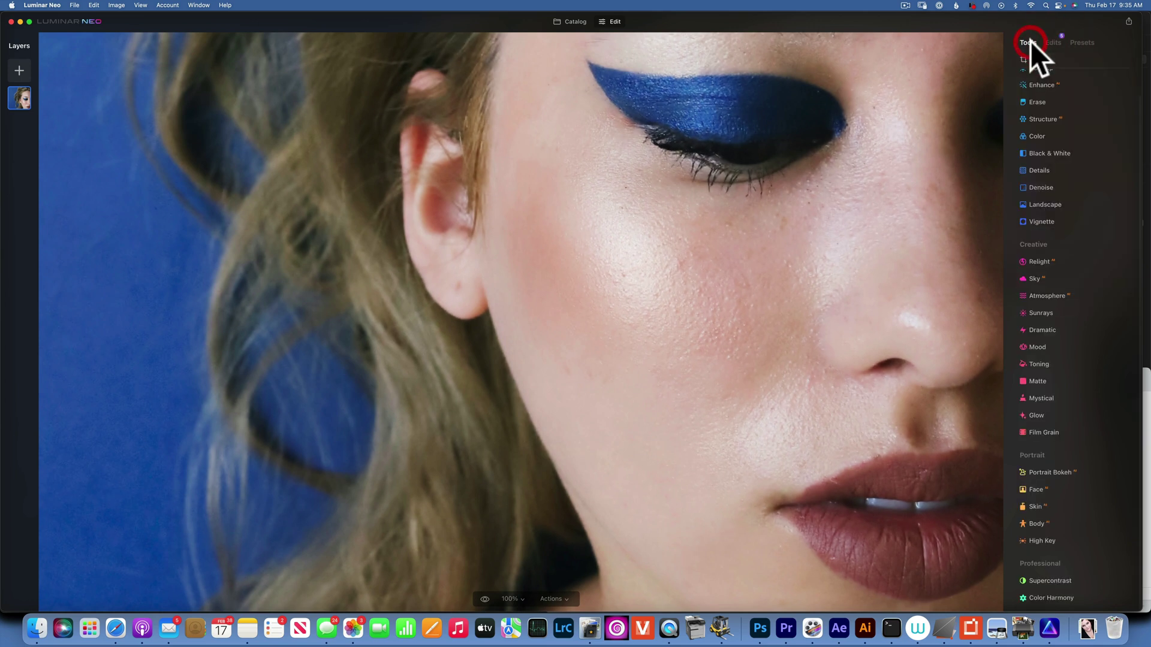
pyautogui.click(1041, 171)
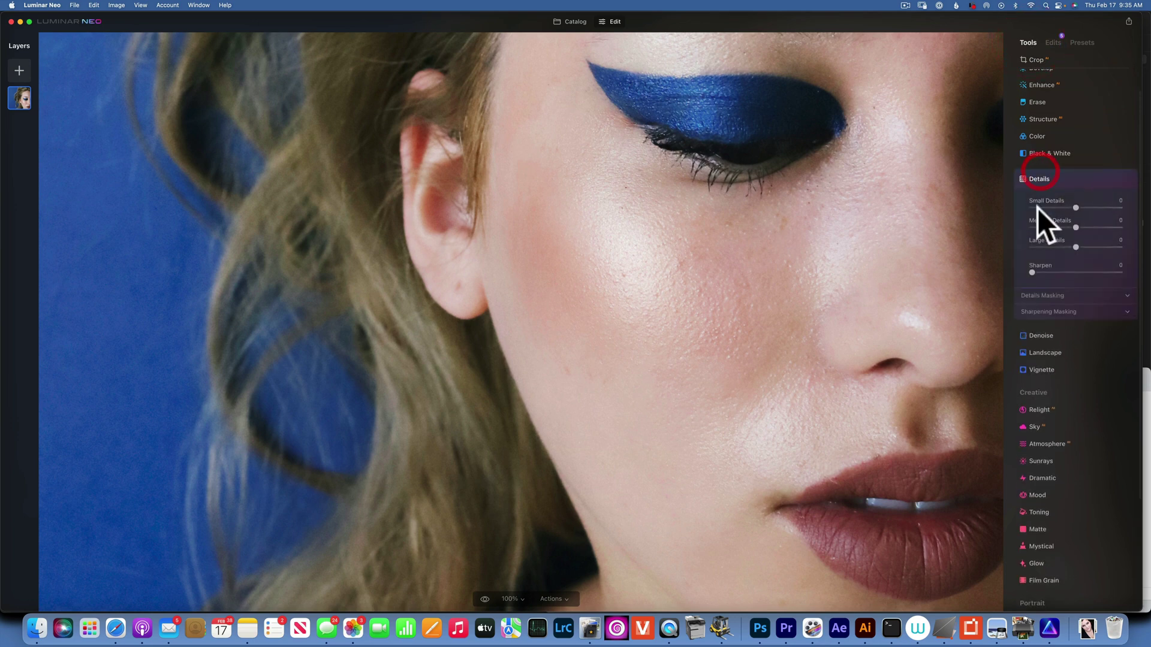
pyautogui.click(1098, 273)
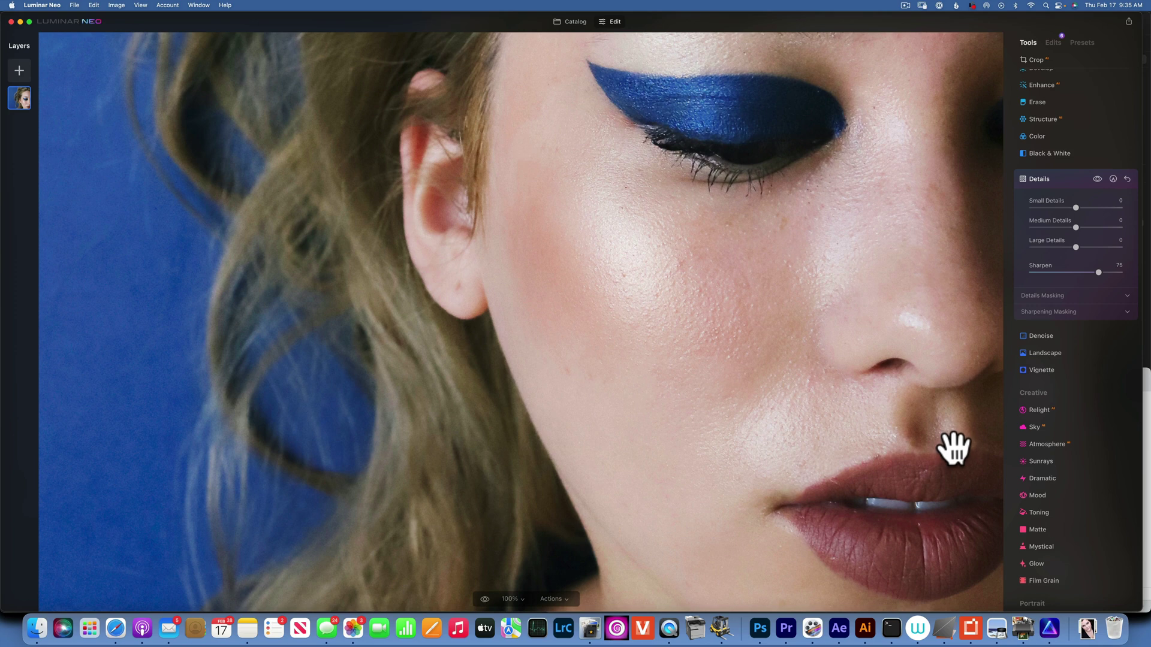
# Step: Limit the sharpening to the eyelashes and lips by painting a mask with a size 100 brush
pyautogui.click(1111, 178)
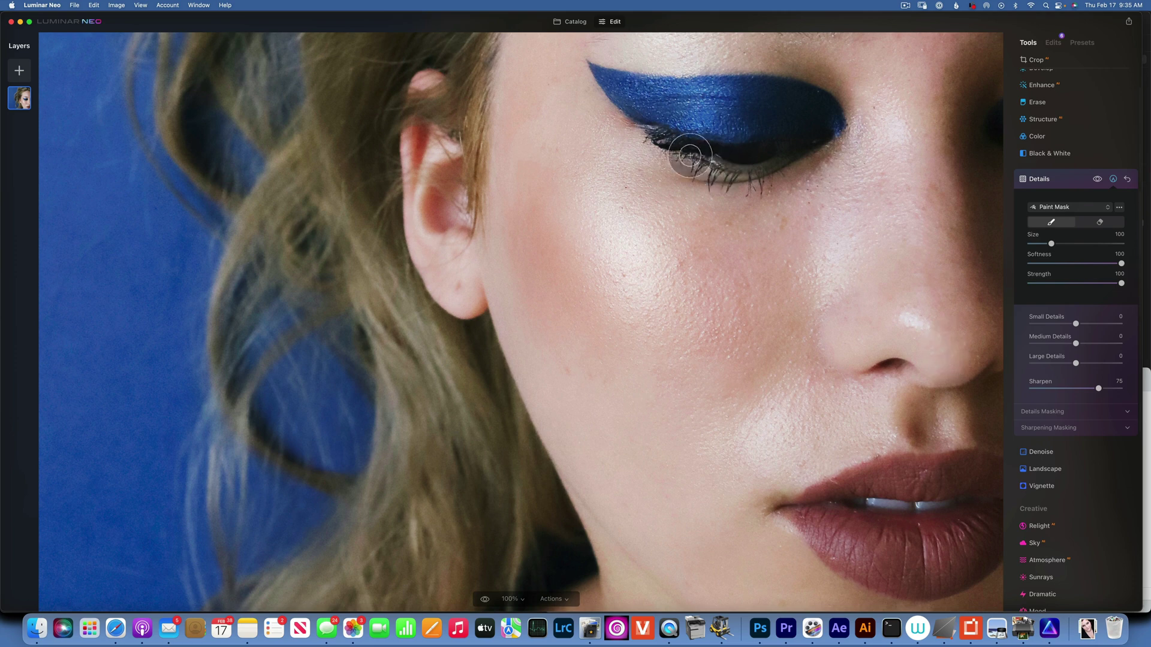
pyautogui.moveTo(689, 154)
pyautogui.mouseDown()
pyautogui.moveTo(763, 155)
pyautogui.moveTo(811, 144)
pyautogui.moveTo(766, 148)
pyautogui.moveTo(686, 141)
pyautogui.mouseUp()
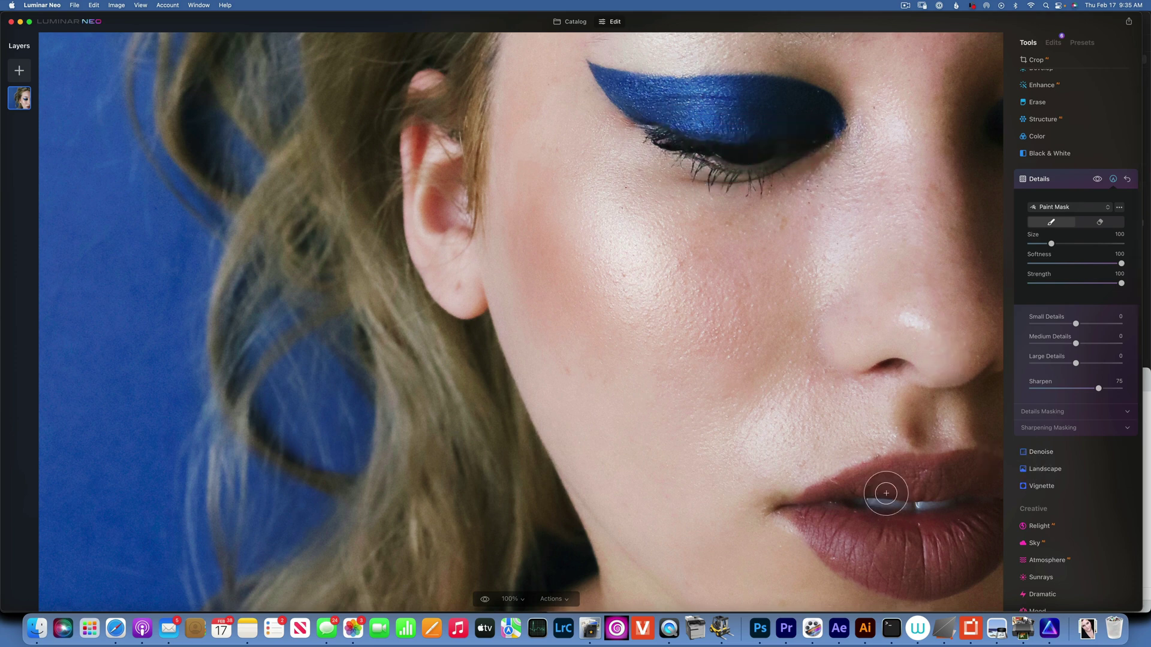
pyautogui.moveTo(811, 516)
pyautogui.mouseDown()
pyautogui.moveTo(919, 470)
pyautogui.moveTo(1006, 477)
pyautogui.moveTo(979, 548)
pyautogui.moveTo(941, 571)
pyautogui.moveTo(899, 569)
pyautogui.moveTo(827, 527)
pyautogui.mouseUp()
pyautogui.moveTo(992, 520); pyautogui.dragTo(834, 509)
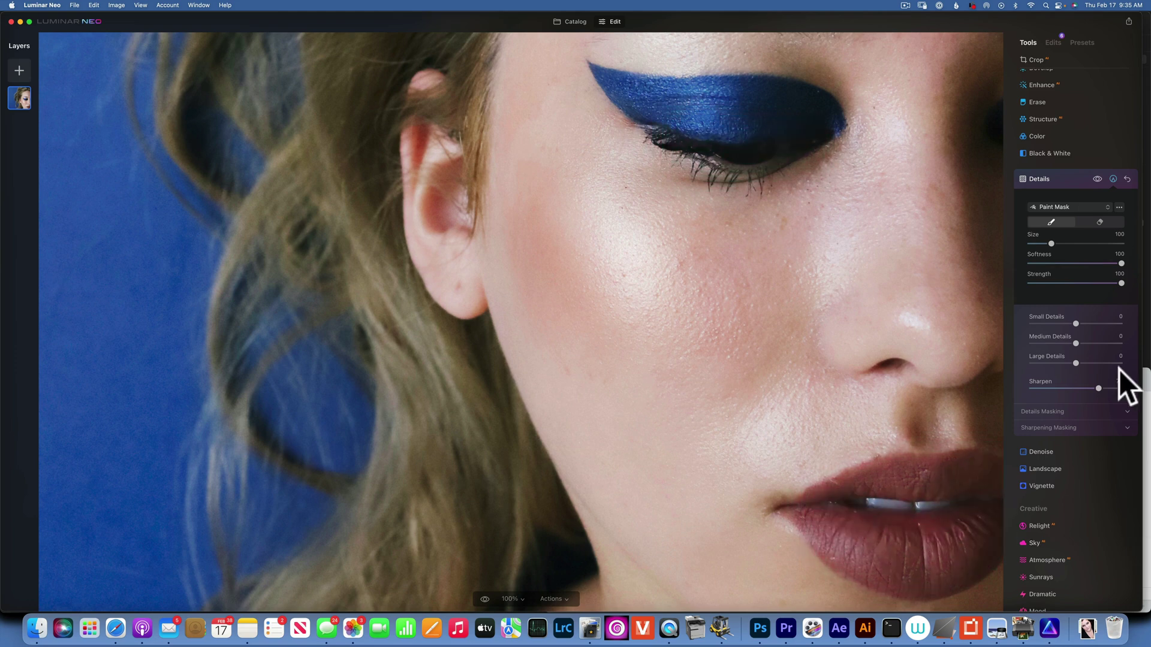
# Step: Fit the whole portrait to the screen and compare the retouched version with the original several times
pyautogui.click(523, 598)
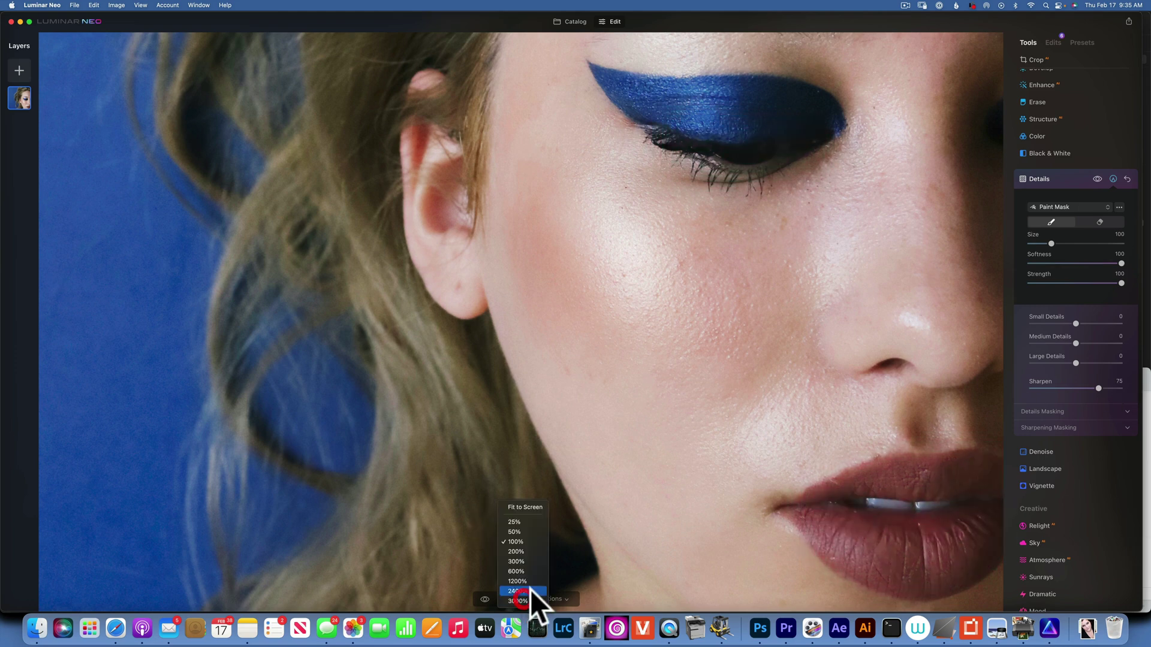
pyautogui.click(526, 506)
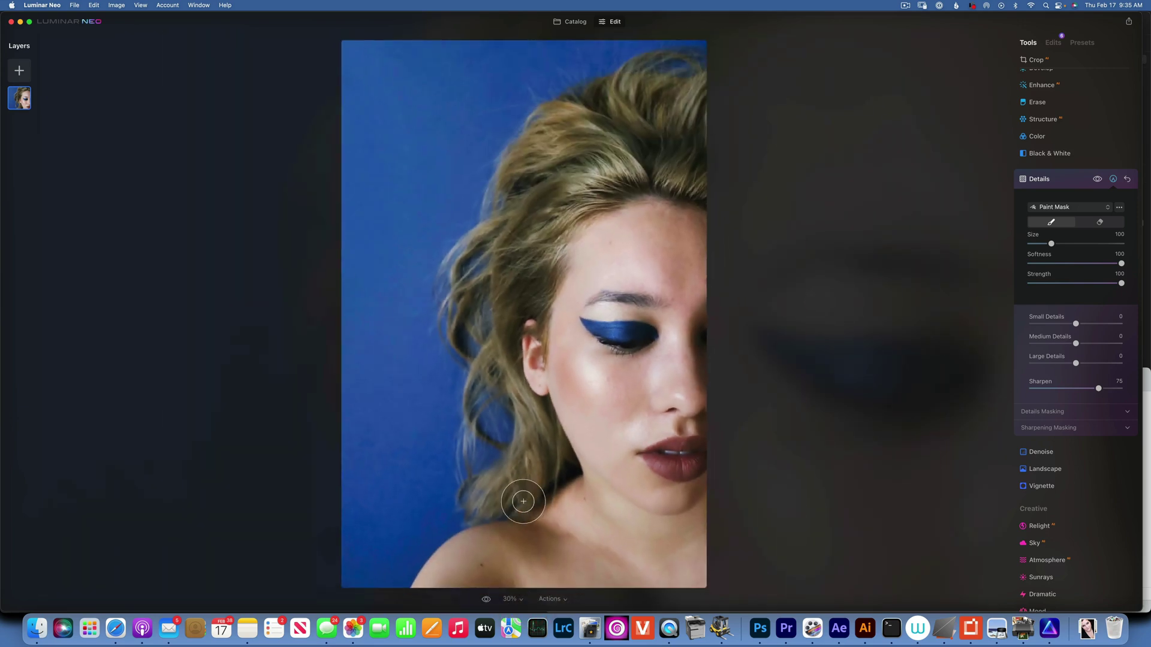
pyautogui.click(486, 598)
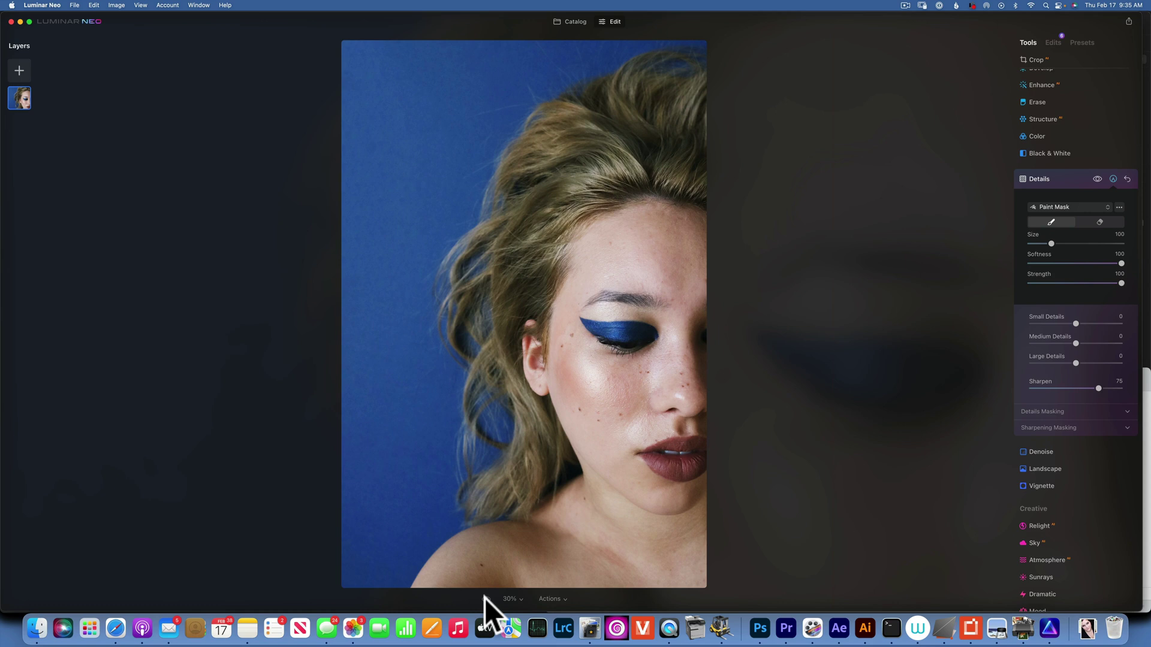
pyautogui.click(485, 599)
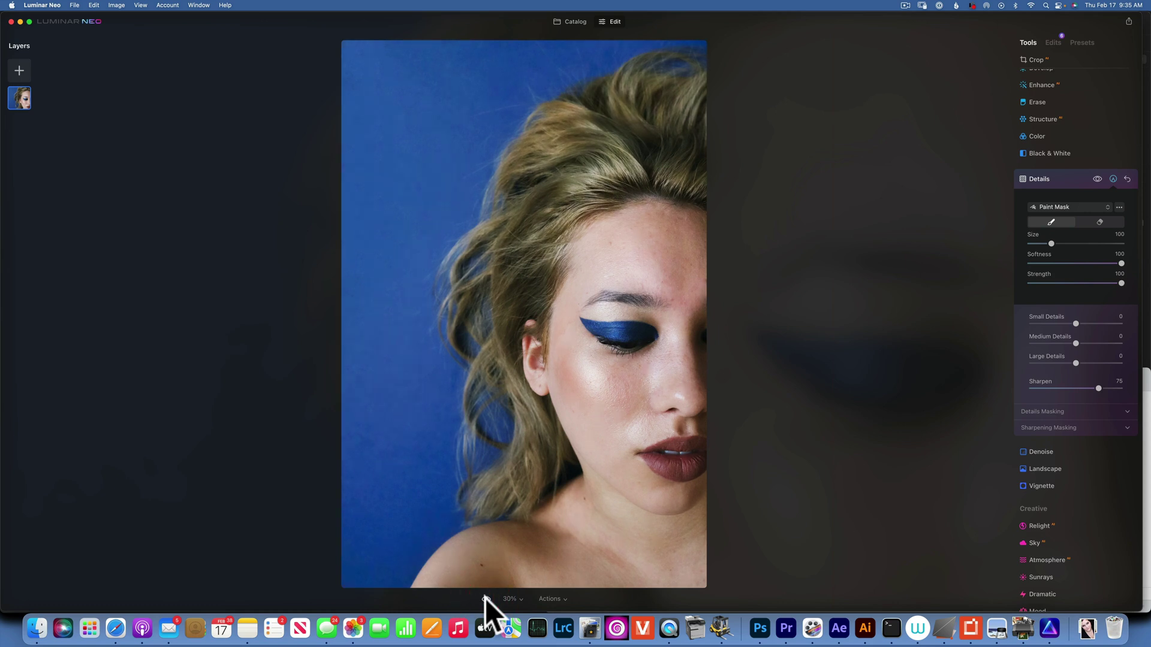
pyautogui.click(485, 598)
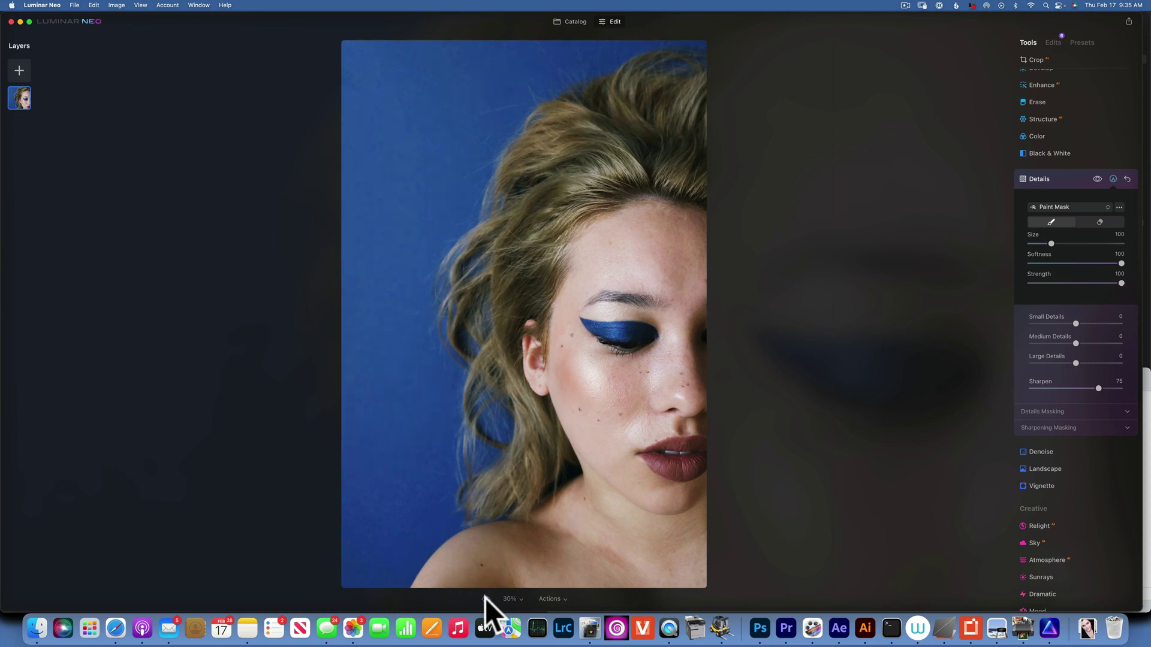
pyautogui.click(485, 598)
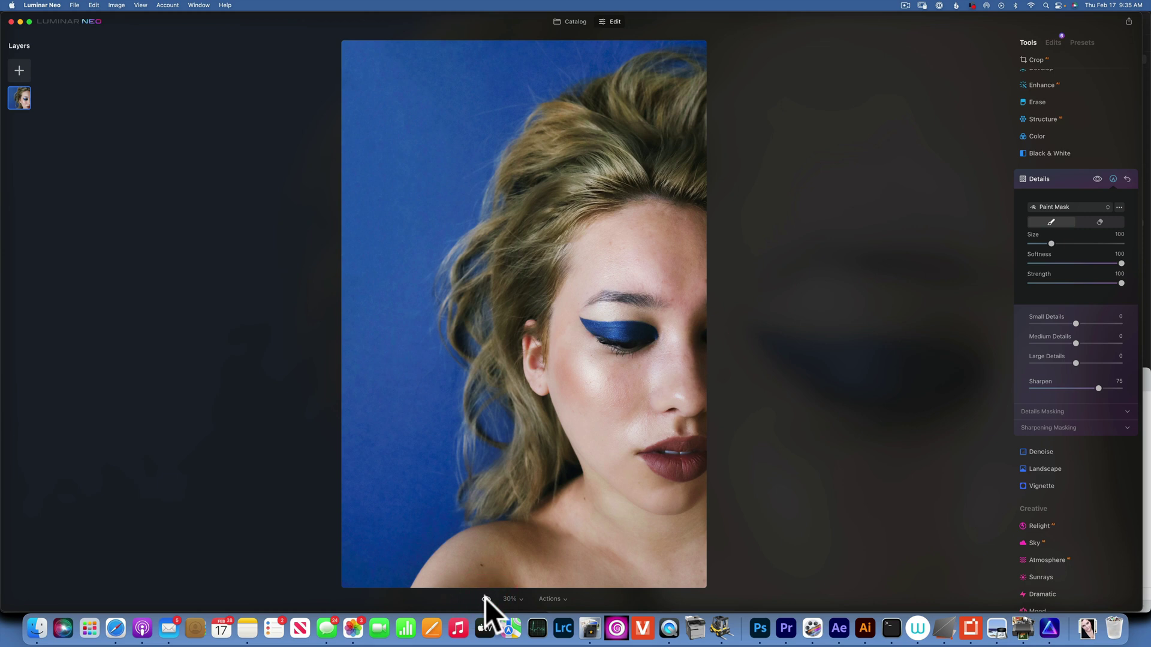
pyautogui.click(485, 598)
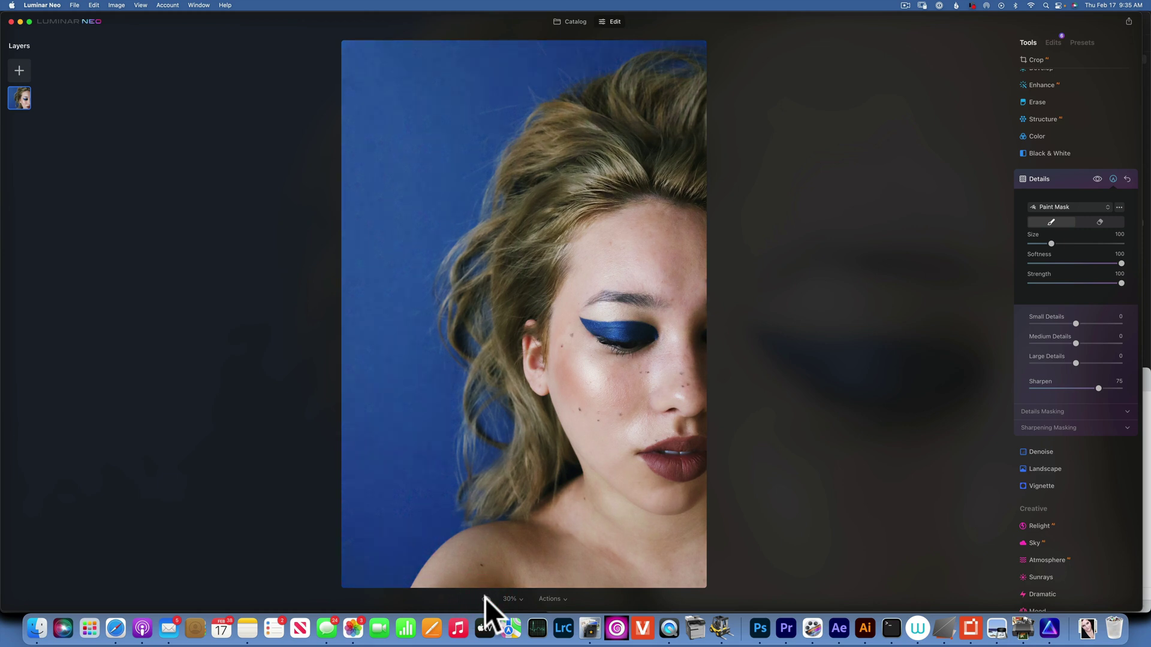
pyautogui.click(485, 598)
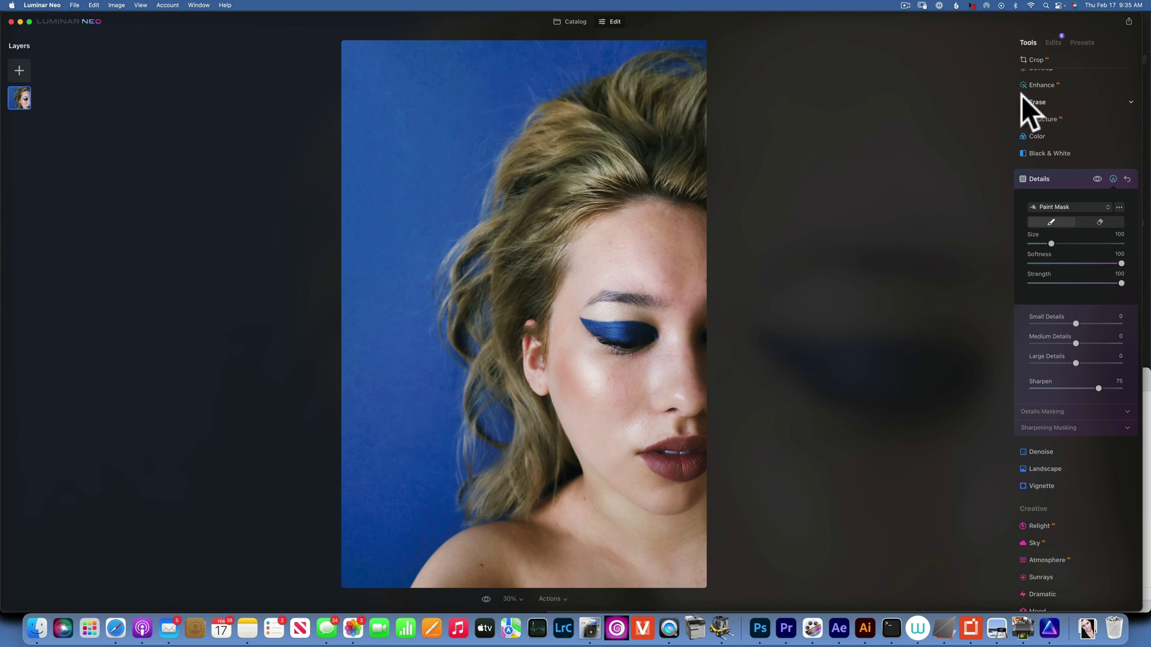
# Step: Darken the background with a Relight edit at Brightness Far -43
pyautogui.scroll(2, 1068, 102)
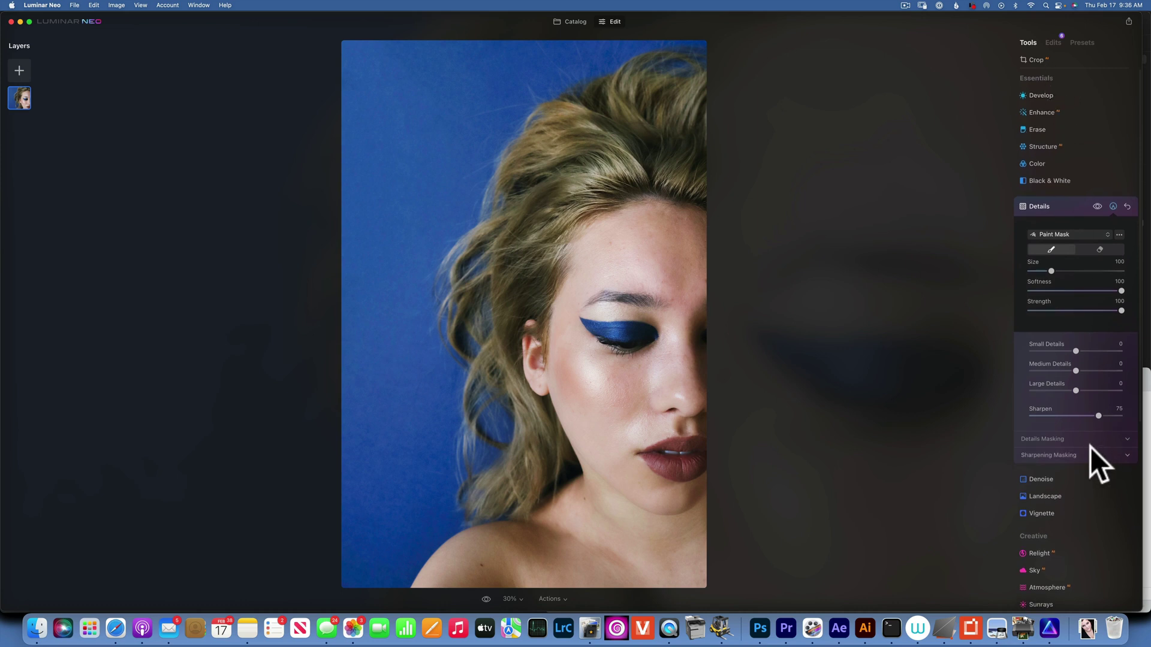
pyautogui.click(1045, 552)
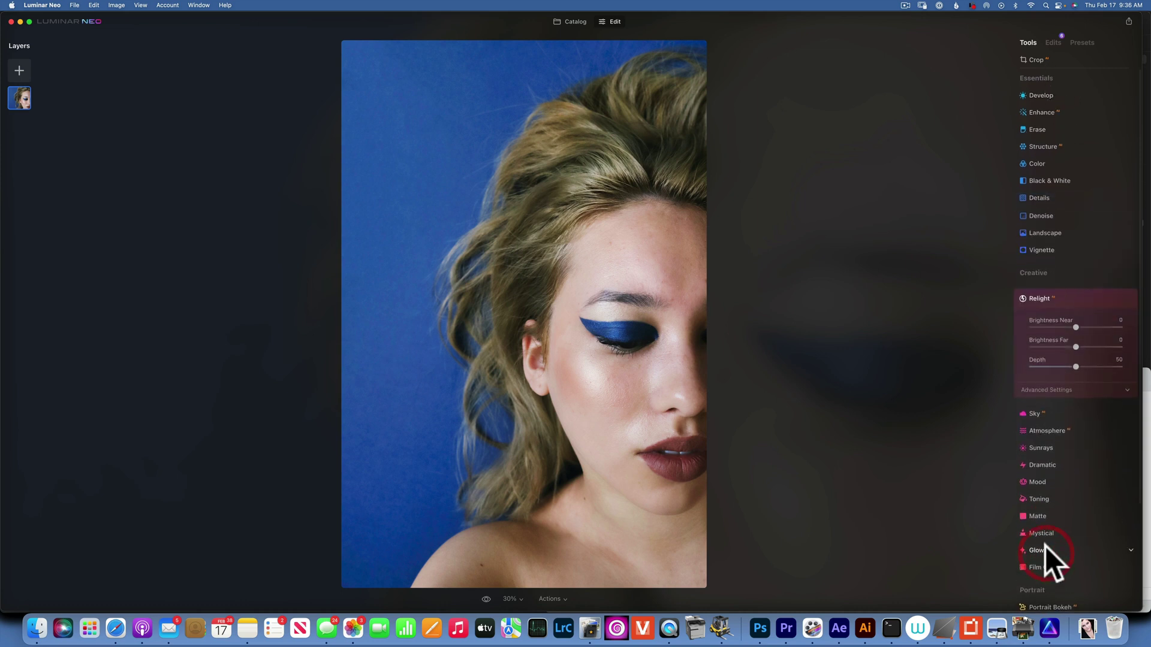
pyautogui.click(1054, 343)
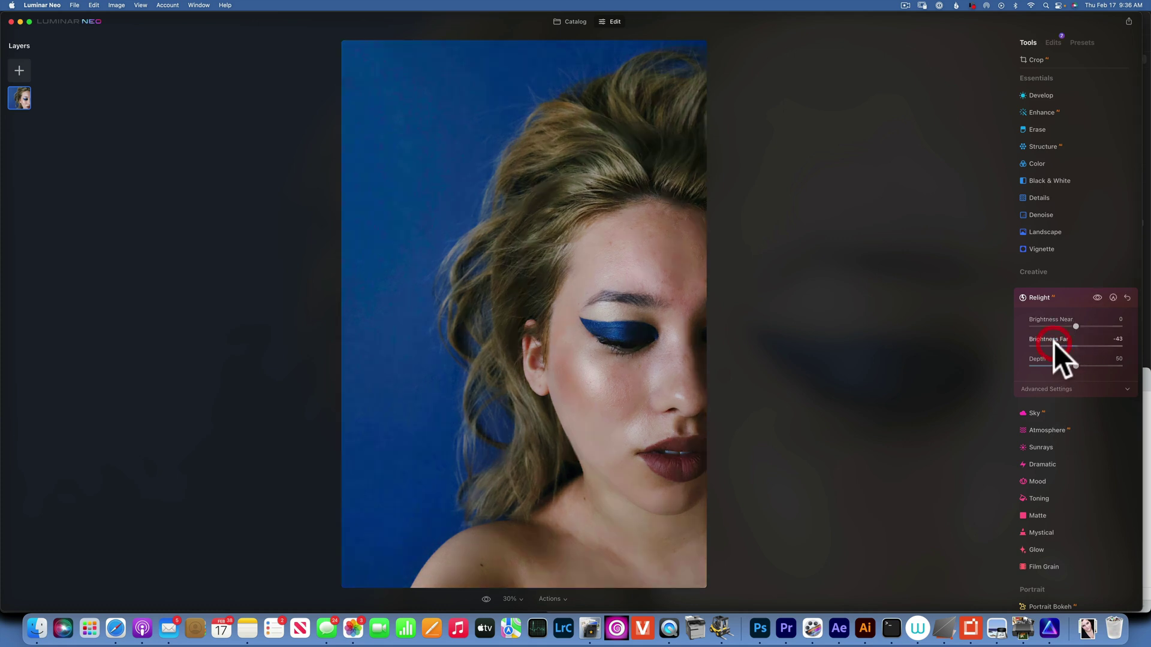
# Step: Erase the Relight mask over the woman's face, neck and hair with a size 268 brush
pyautogui.click(1112, 297)
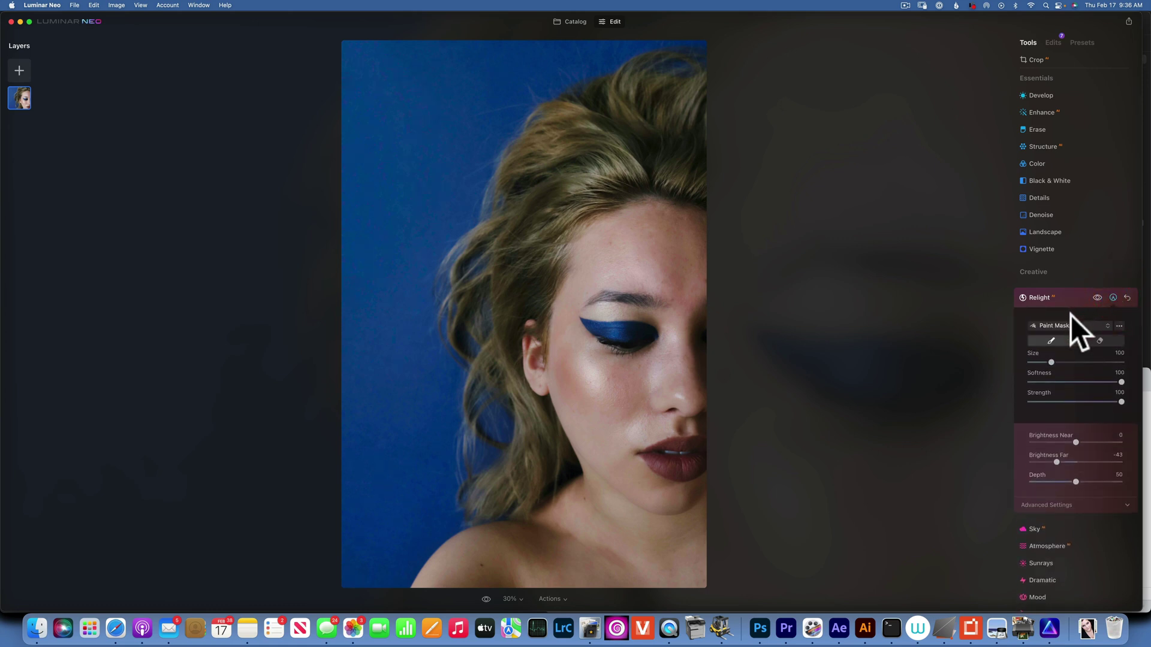
pyautogui.click(1101, 340)
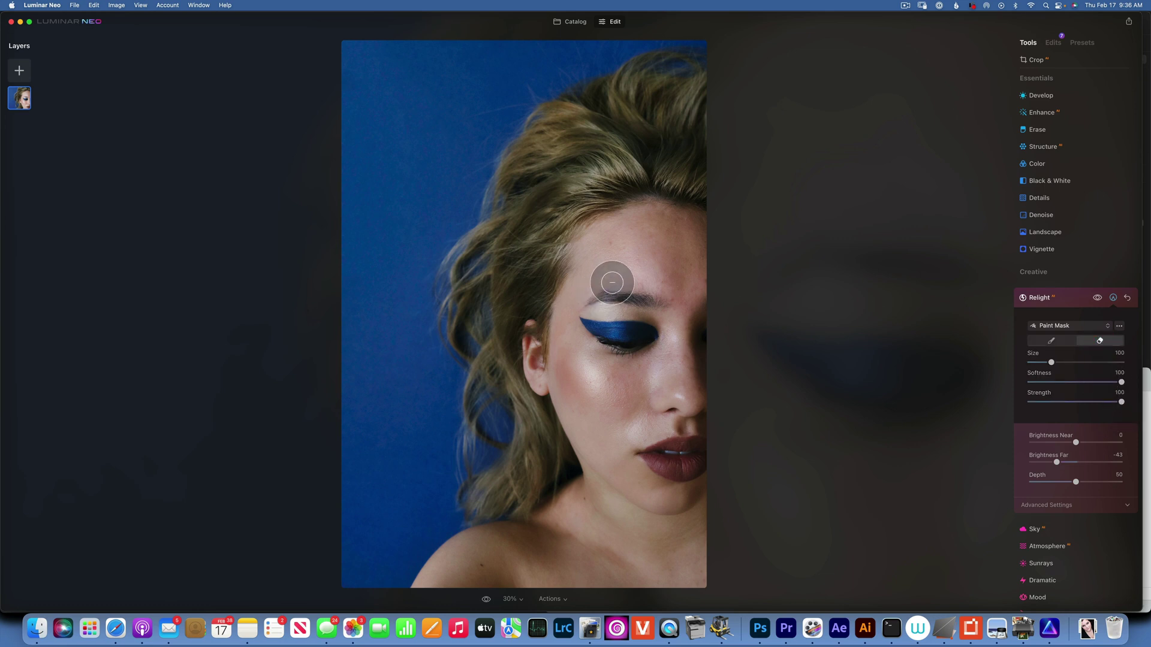
pyautogui.press(']')
pyautogui.press(']')
pyautogui.press(']')
pyautogui.press(']')
pyautogui.press(']')
pyautogui.press(']')
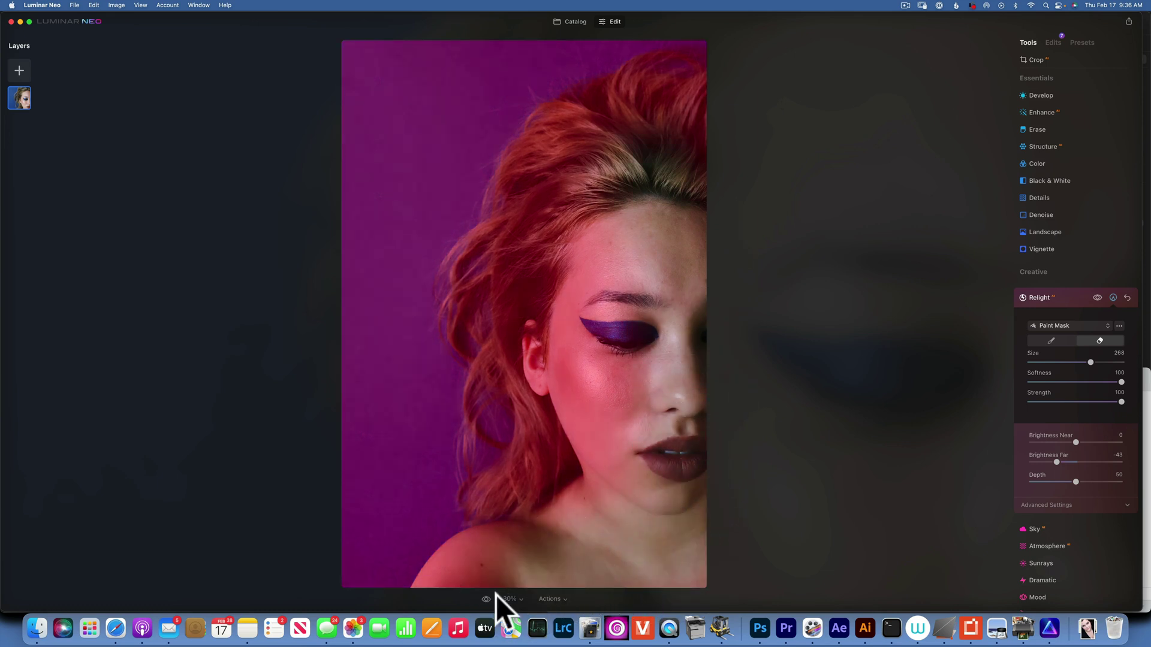
pyautogui.moveTo(630, 538)
pyautogui.mouseDown()
pyautogui.moveTo(585, 385)
pyautogui.moveTo(804, 239)
pyautogui.mouseUp()
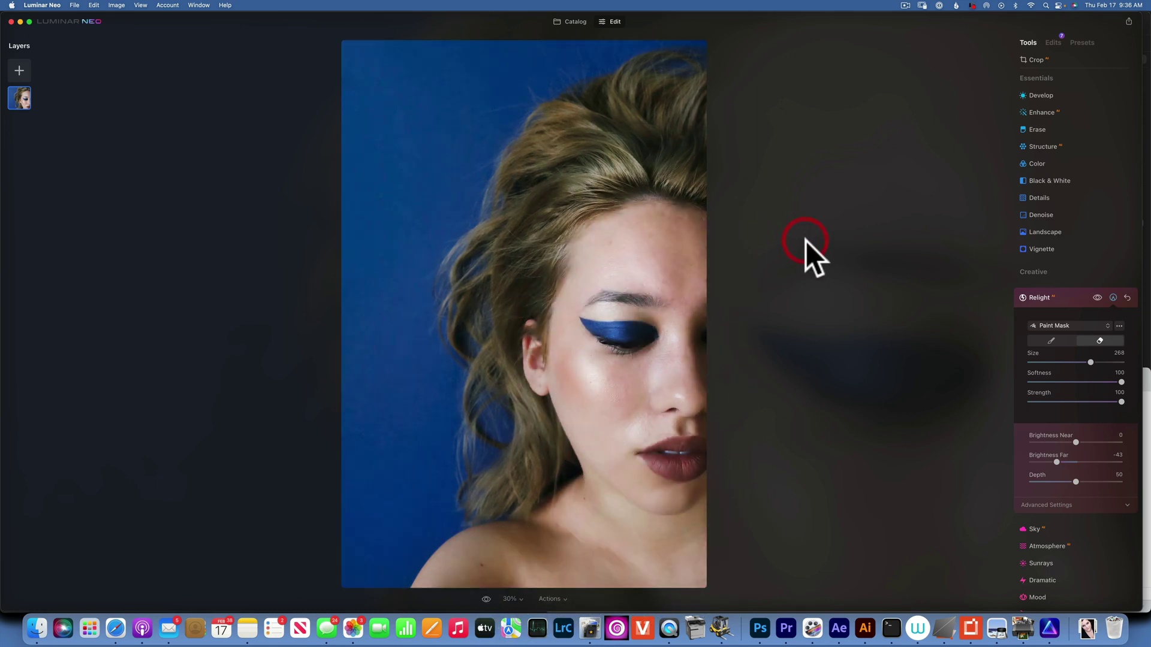
# Step: Compare the portrait with and without the Relight edit, and the full retouch with the original photo
pyautogui.click(1097, 297)
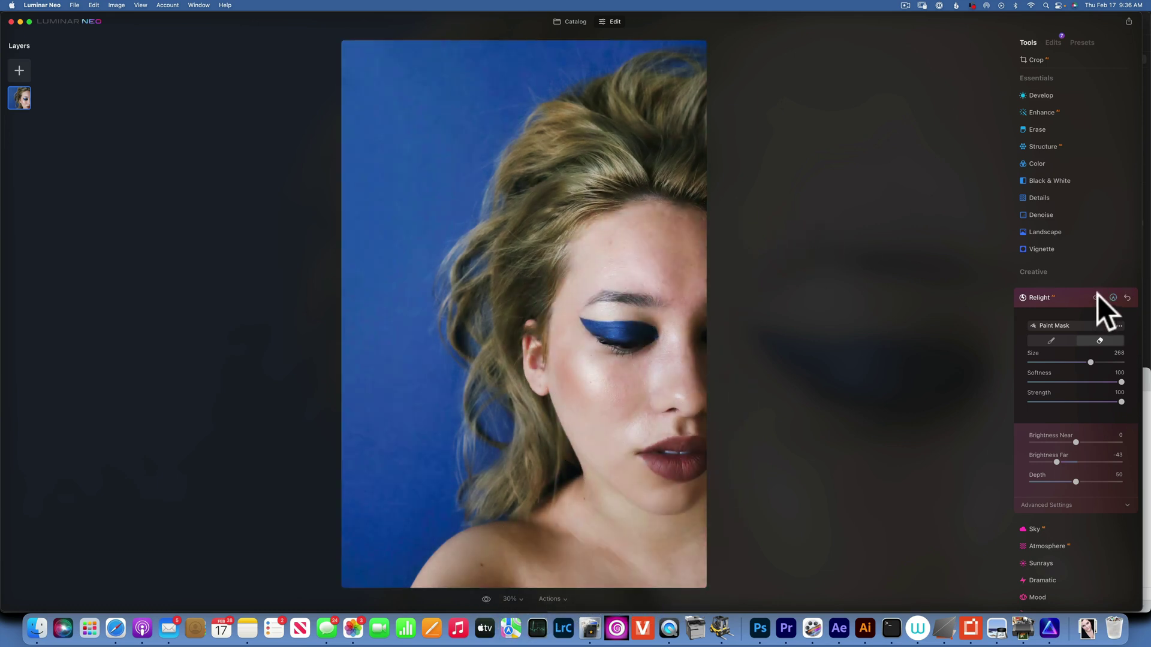
pyautogui.click(1097, 297)
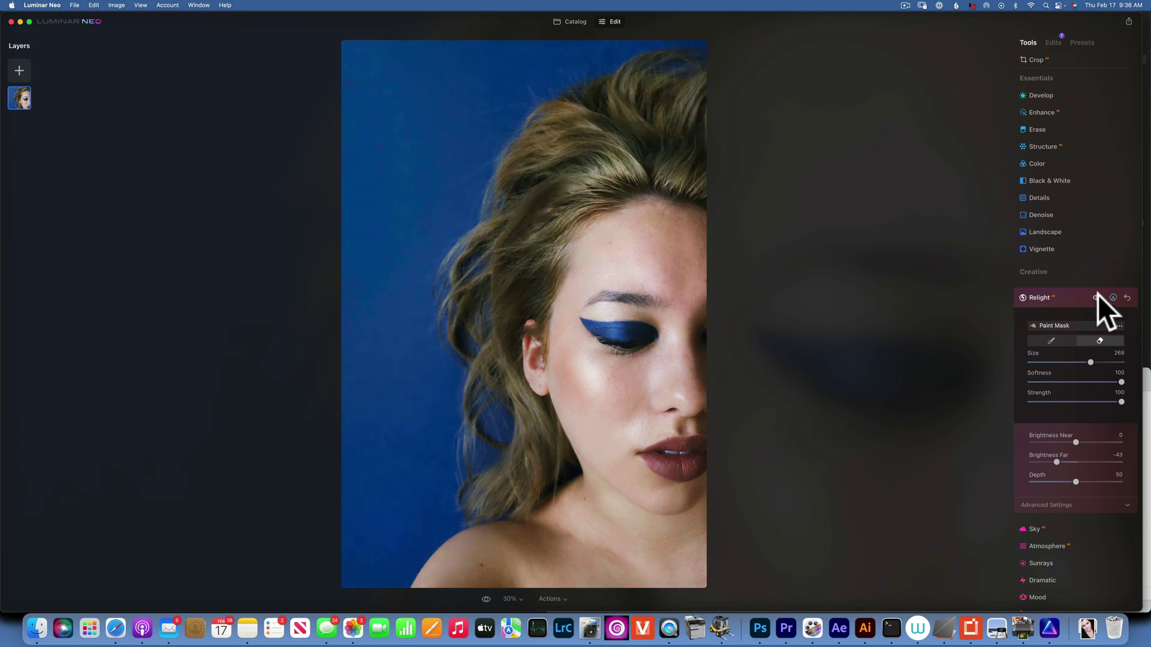
pyautogui.click(487, 598)
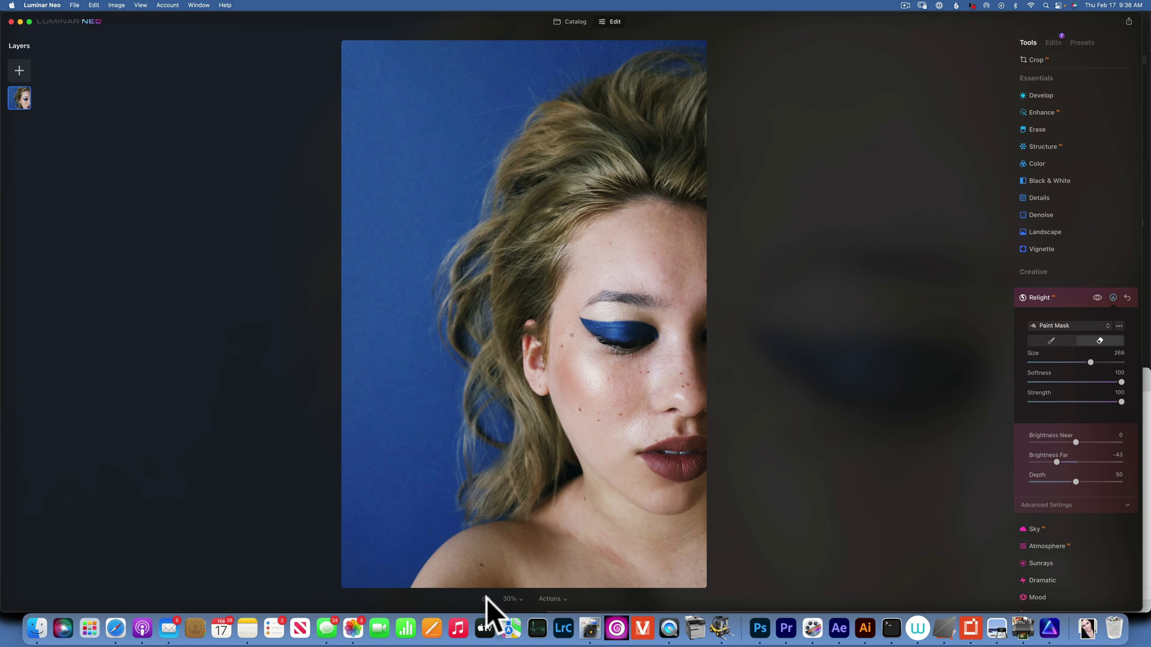
pyautogui.click(485, 598)
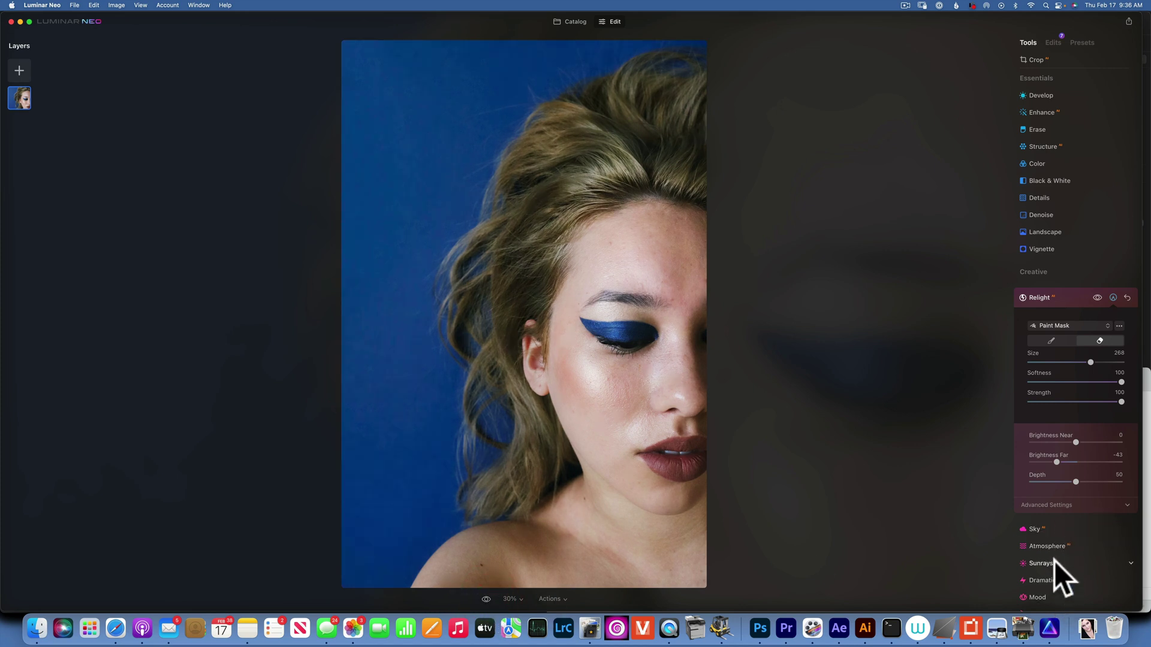
# Step: Enhance the mouth with a Face edit at Lips Saturation 18, Lips Redness 21, Lips Darkening 15 and Teeth Whitening 22
pyautogui.scroll(-5, 1055, 560)
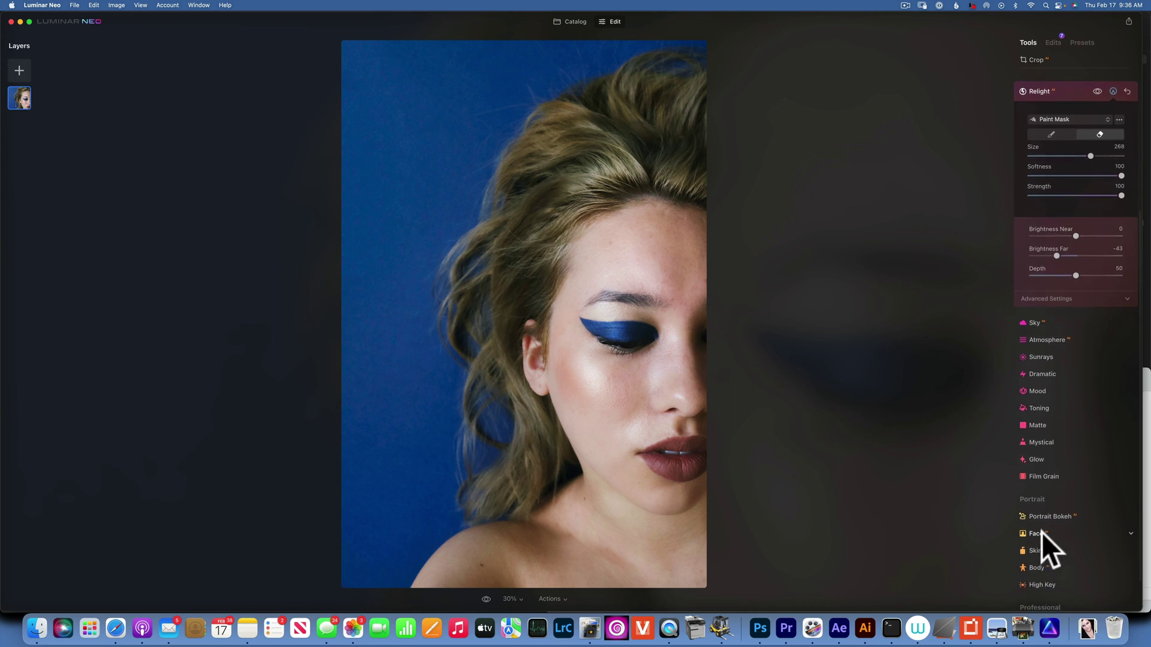
pyautogui.click(1041, 533)
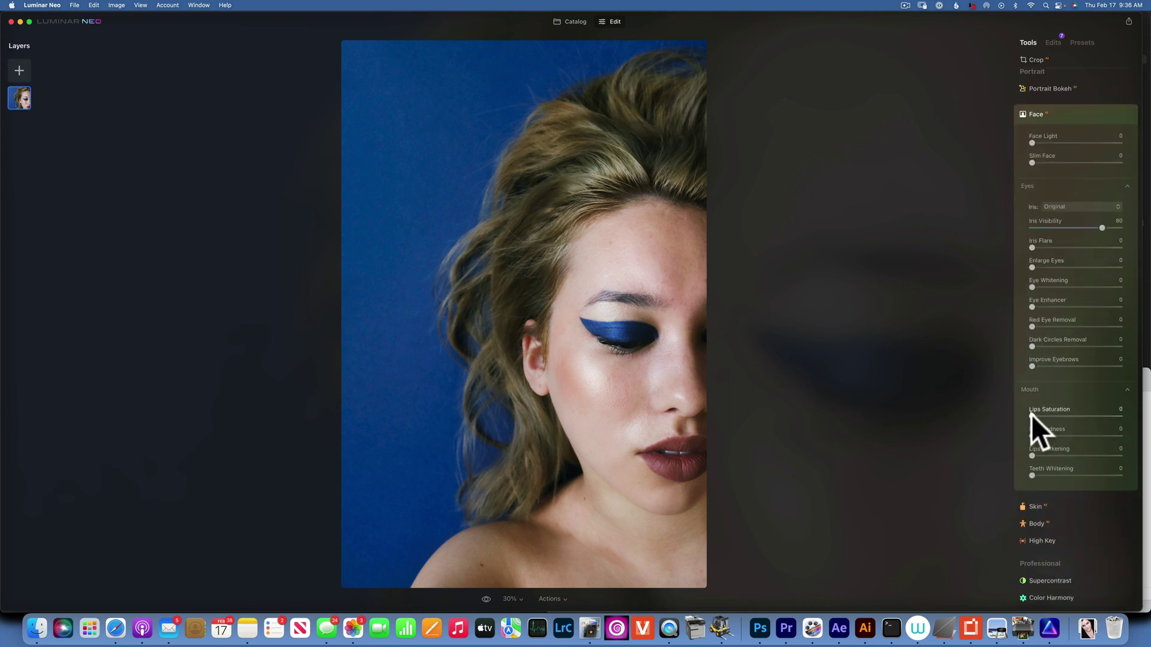
pyautogui.click(1031, 415)
pyautogui.moveTo(1031, 415)
pyautogui.mouseDown()
pyautogui.moveTo(1067, 416)
pyautogui.moveTo(1050, 416)
pyautogui.mouseUp()
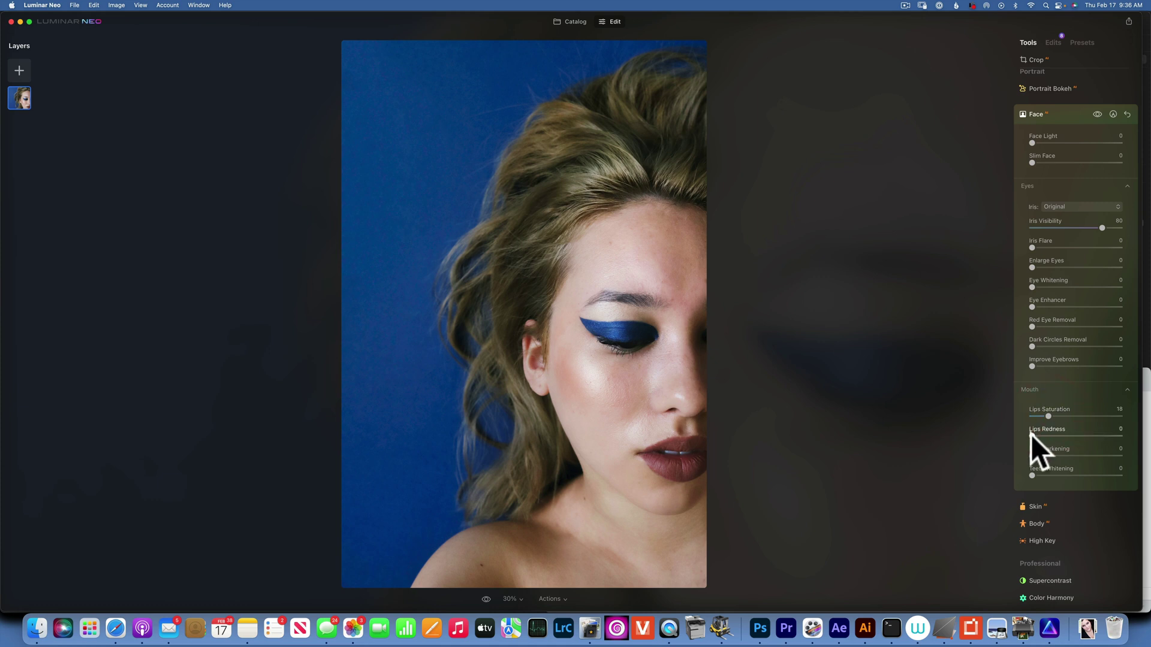
pyautogui.moveTo(1064, 435); pyautogui.dragTo(1045, 454)
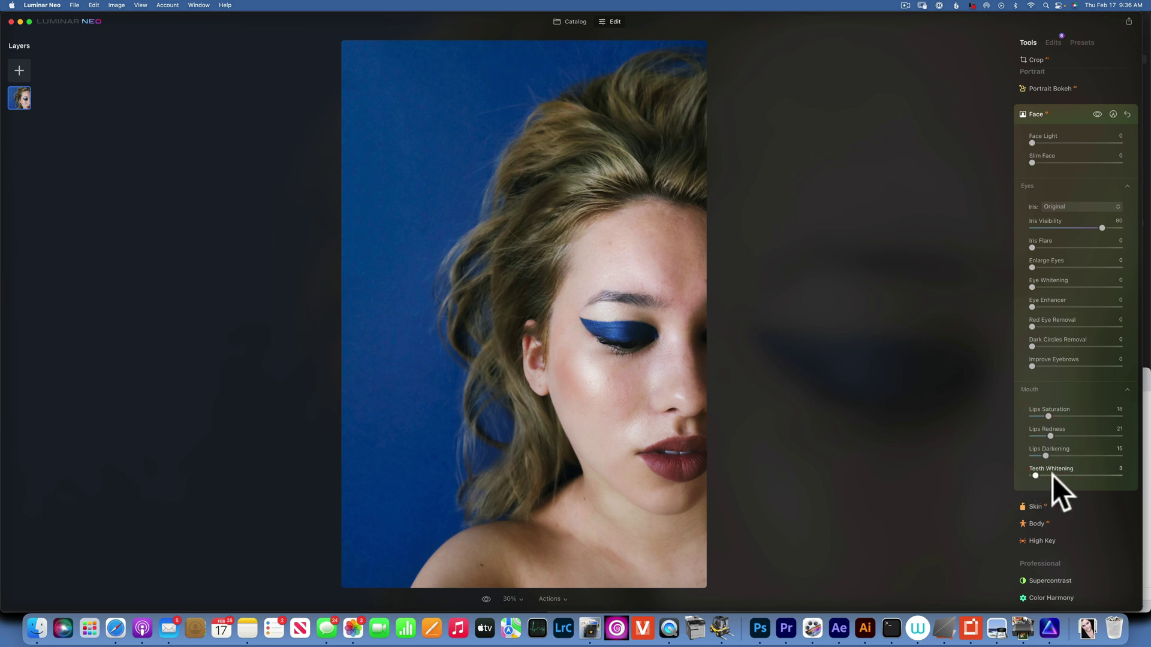
pyautogui.moveTo(1055, 476); pyautogui.dragTo(1054, 476)
# Step: Compare the portrait with and without the Face edit, and the finished retouch with the original photo
pyautogui.click(1096, 114)
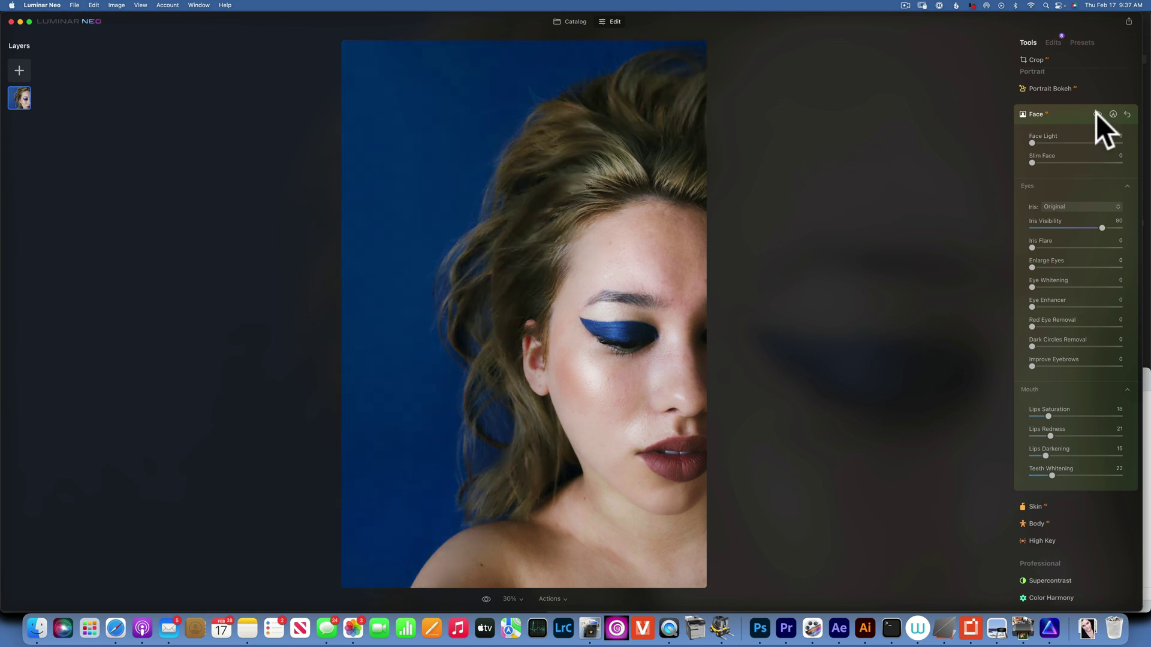
pyautogui.click(1096, 113)
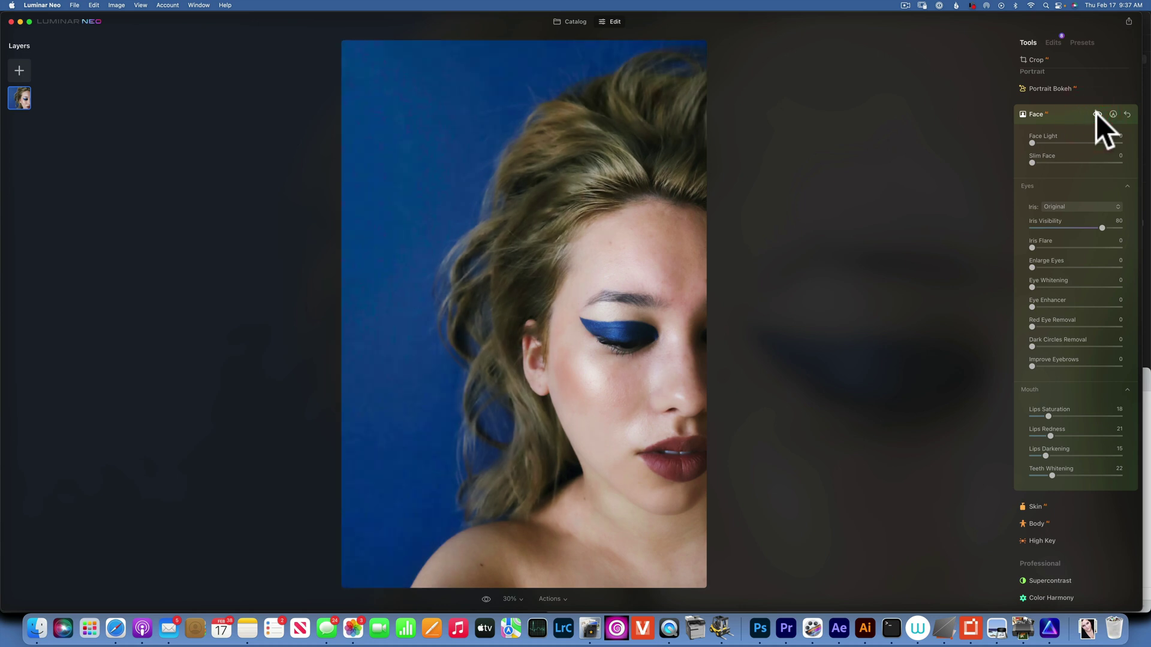
pyautogui.click(485, 598)
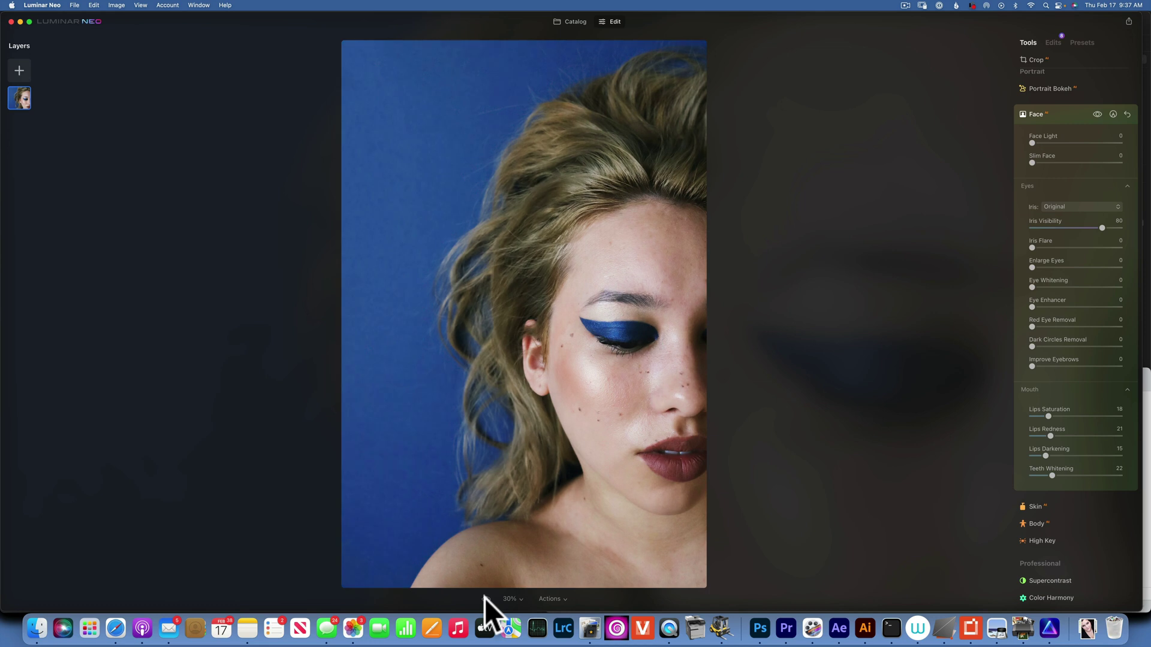
pyautogui.click(486, 598)
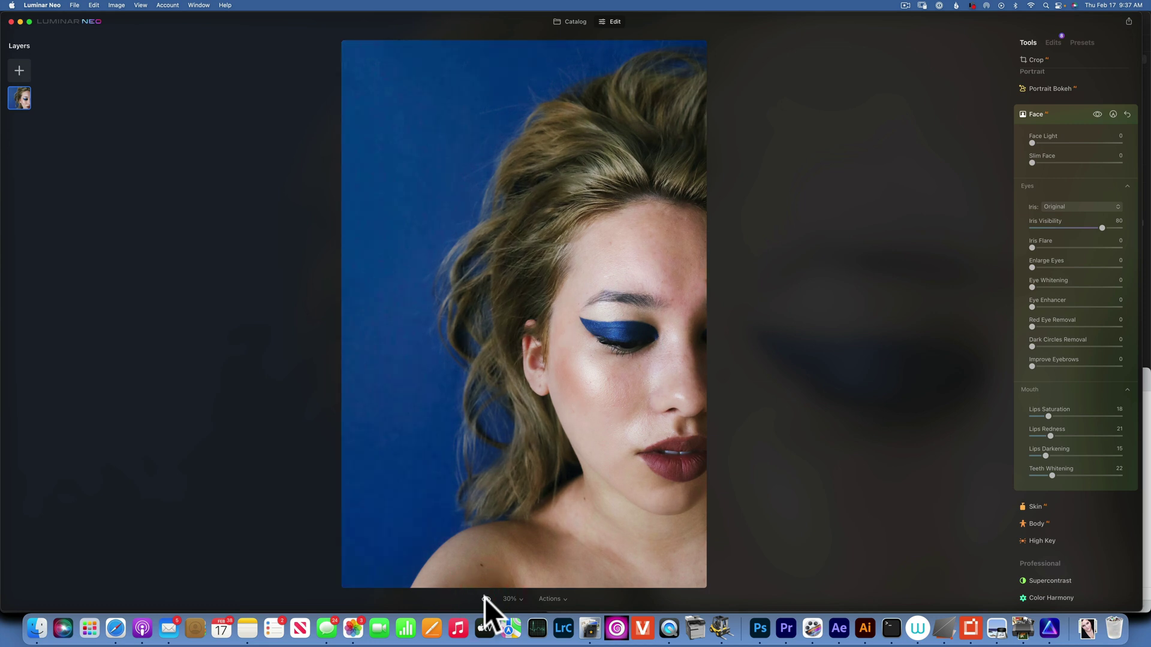
pyautogui.click(485, 598)
pyautogui.click(485, 598)
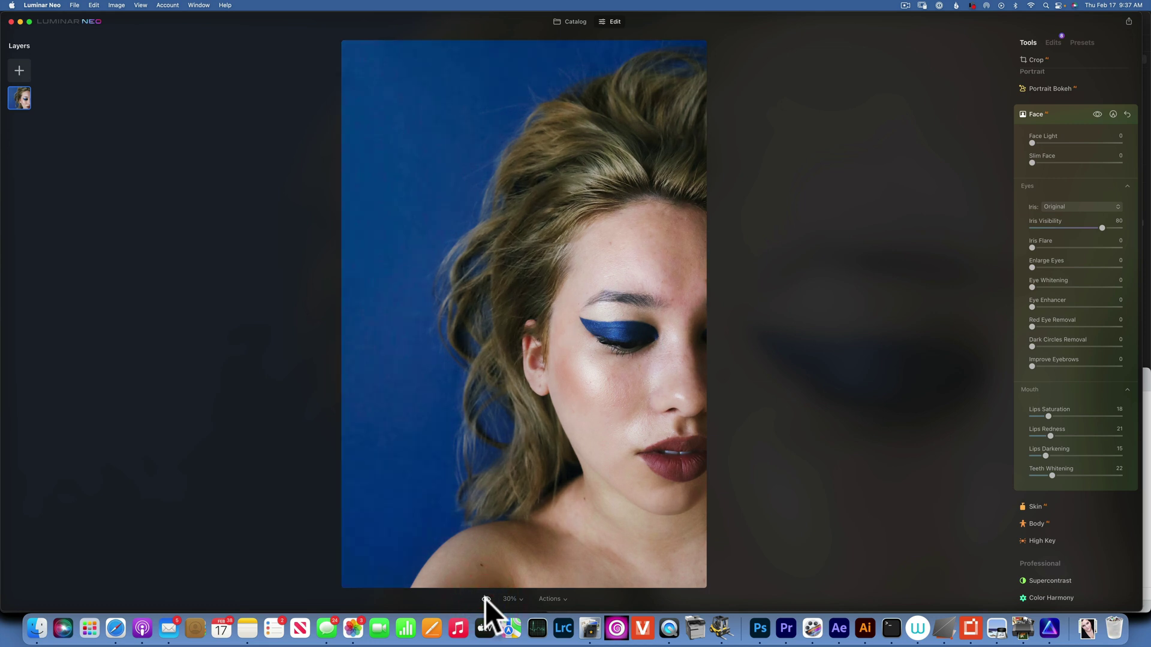